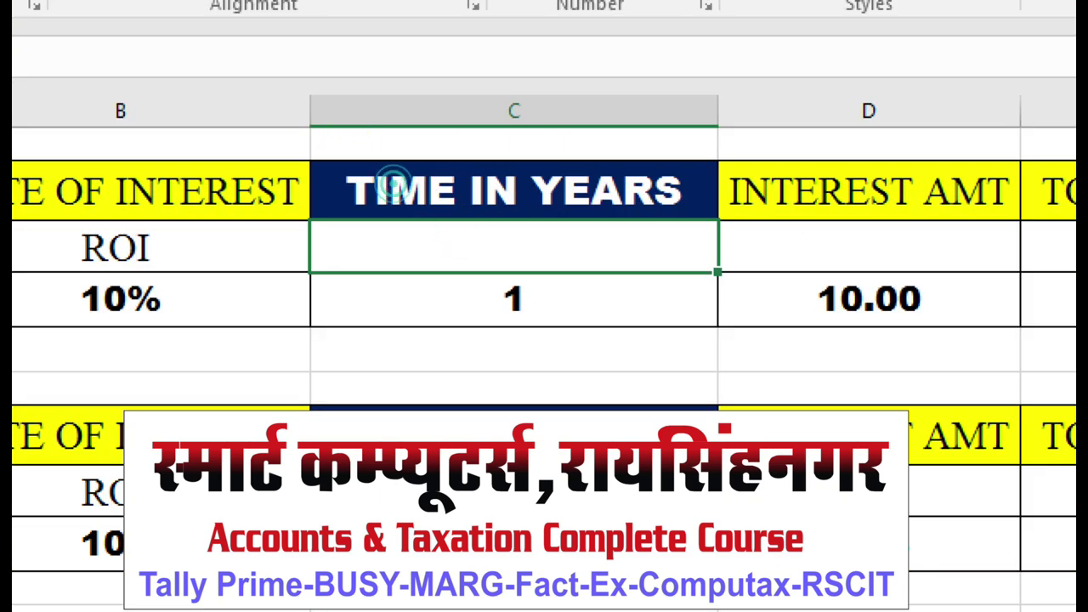
Step: Review the years table's interest, total, monthly and per-day installment formulas
{"action": "left_click_drag", "start_coordinate": [323, 134], "coordinate": [417, 249]}
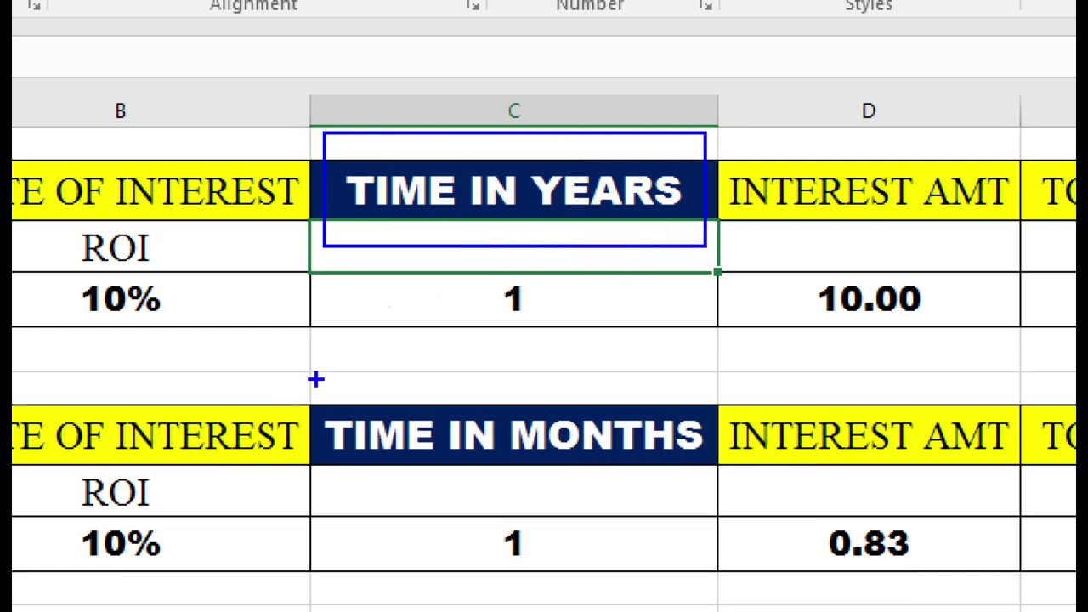
{"action": "left_click_drag", "start_coordinate": [316, 379], "coordinate": [437, 496]}
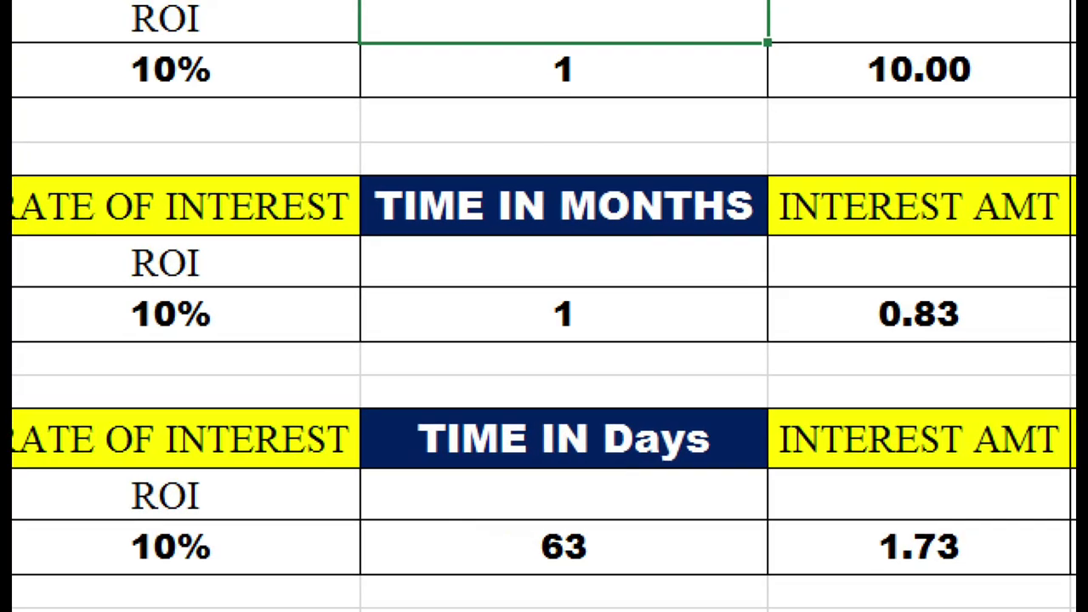
{"action": "left_click_drag", "start_coordinate": [387, 381], "coordinate": [732, 472]}
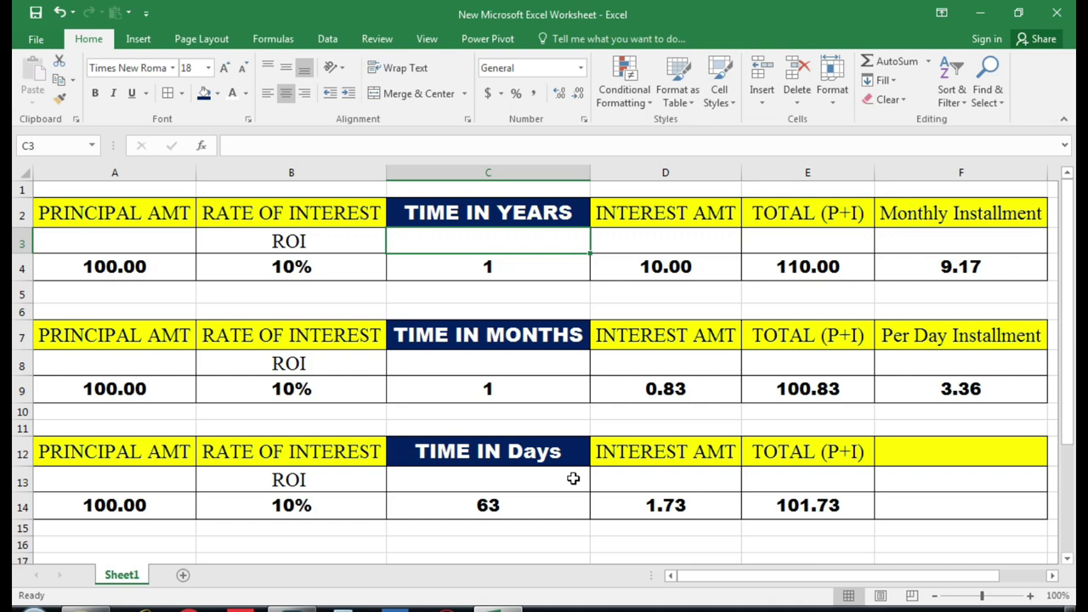
{"action": "left_click", "coordinate": [701, 277]}
{"action": "left_click", "coordinate": [783, 272]}
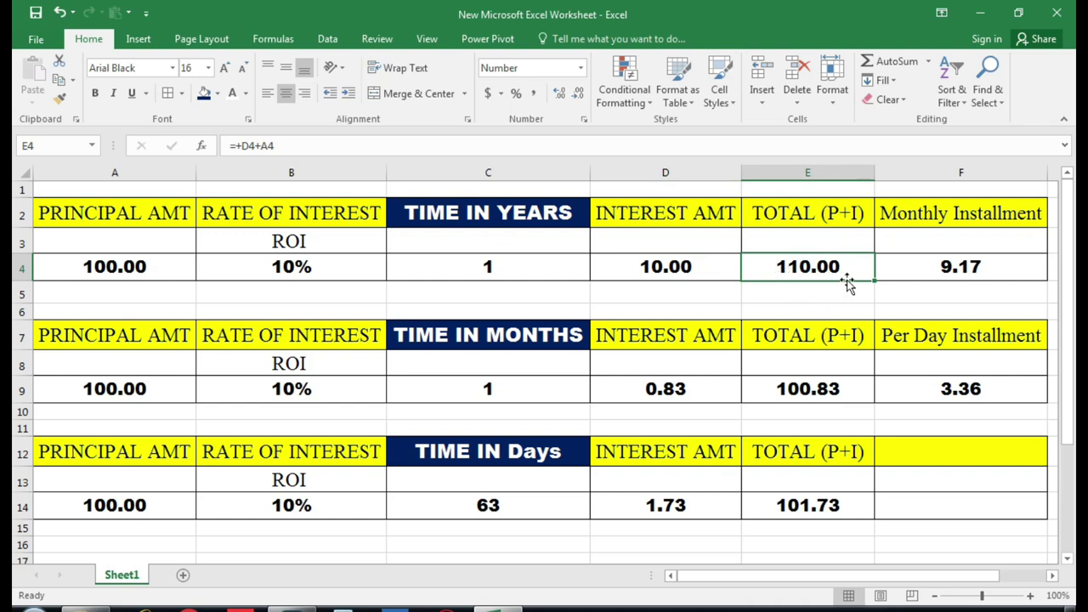
{"action": "left_click", "coordinate": [924, 266]}
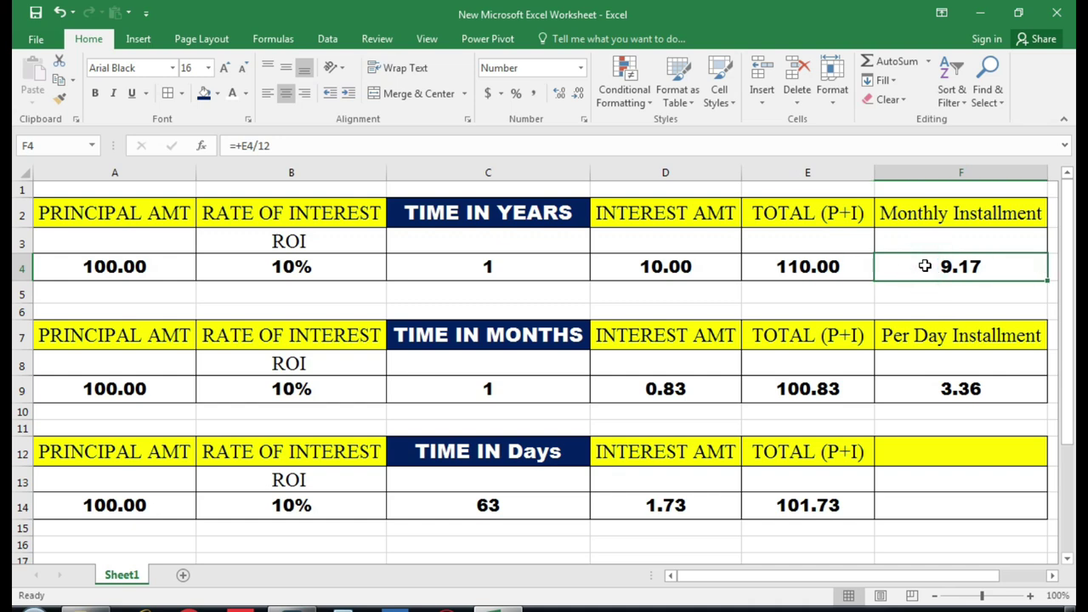
{"action": "left_click", "coordinate": [952, 336]}
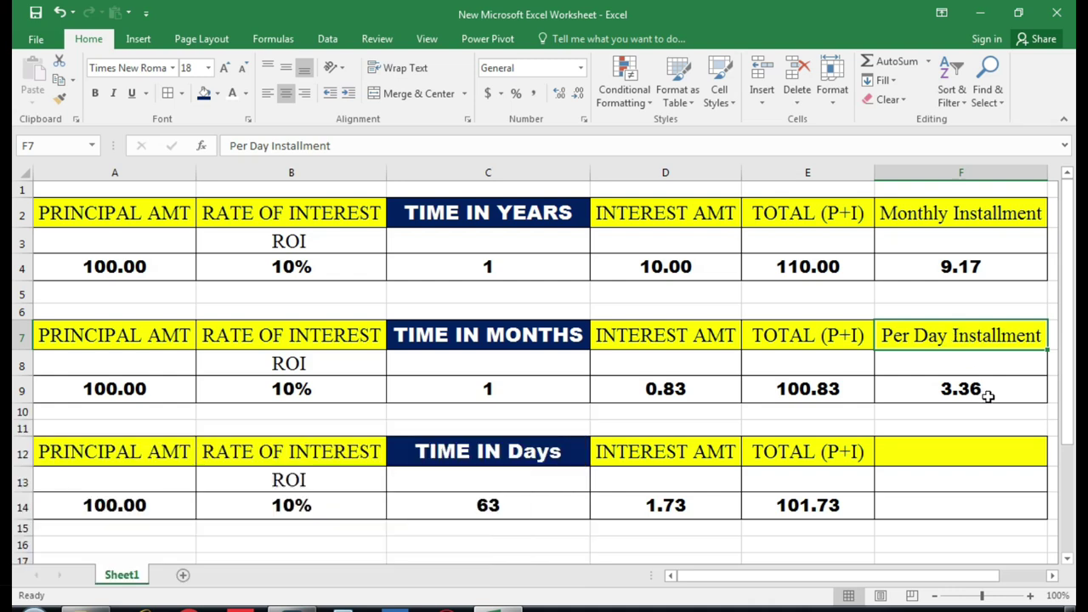
{"action": "left_click", "coordinate": [986, 395]}
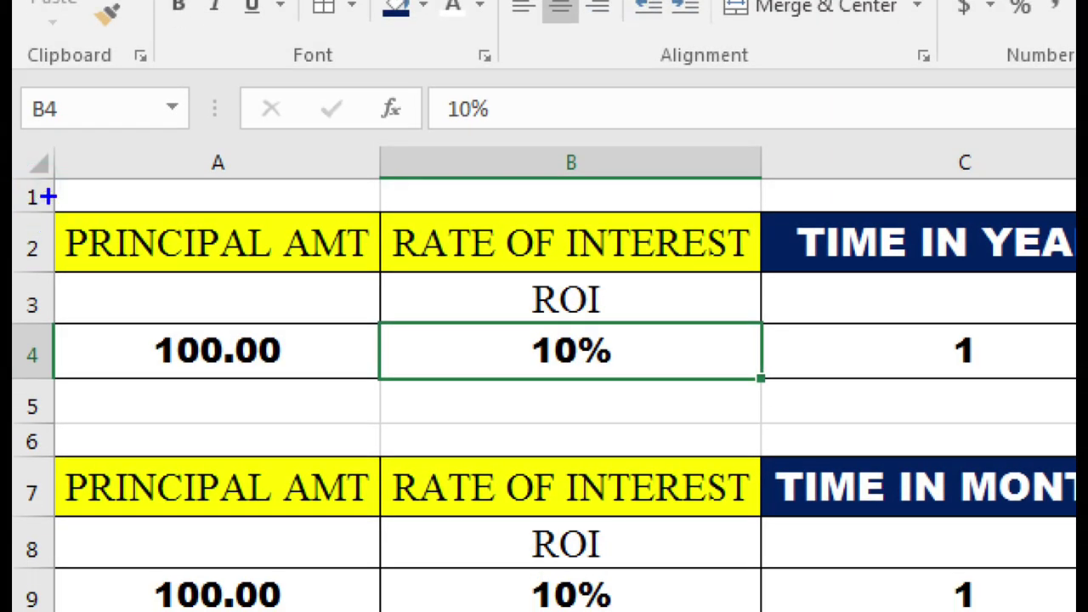
Step: Highlight the three completed tables with totals 110.00, 100.83 and 100.03
{"action": "mouse_move", "coordinate": [48, 196]}
{"action": "left_mouse_down"}
{"action": "mouse_move", "coordinate": [76, 242]}
{"action": "mouse_move", "coordinate": [380, 385]}
{"action": "left_mouse_up"}
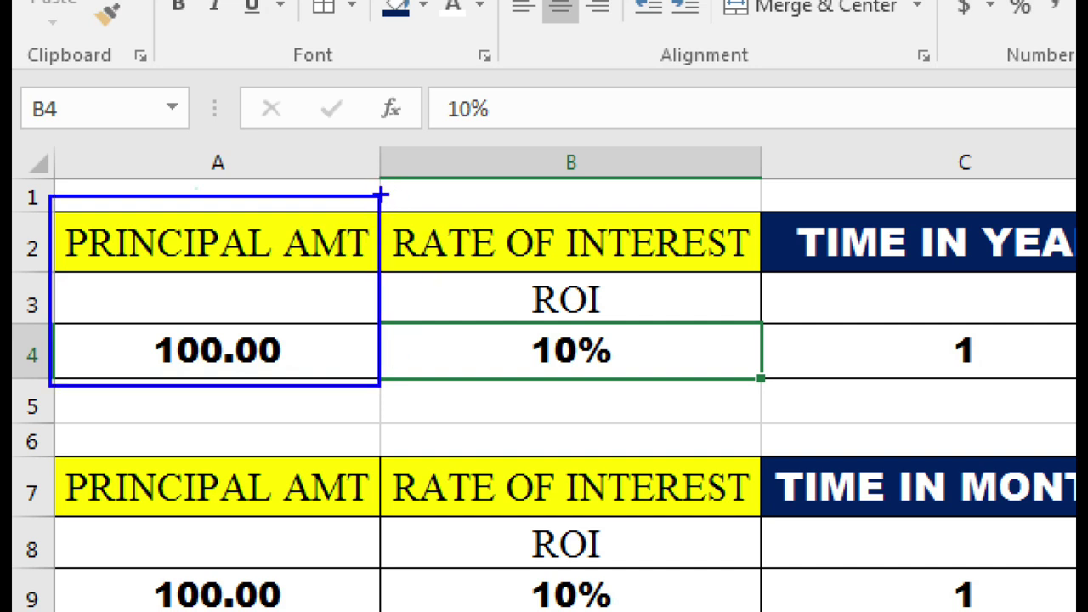
{"action": "left_click_drag", "start_coordinate": [381, 195], "coordinate": [763, 377]}
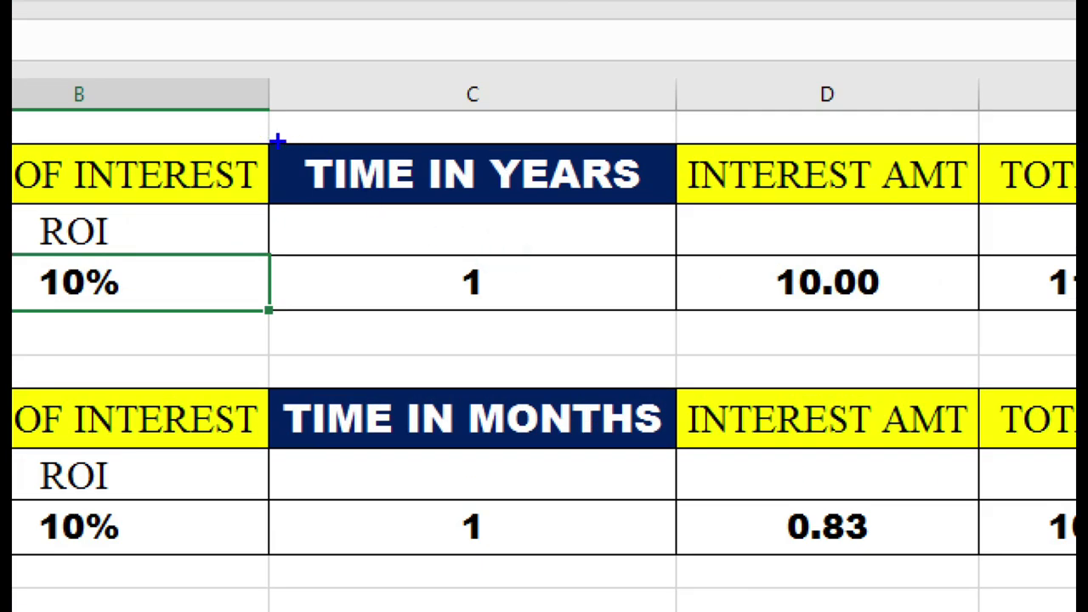
{"action": "left_click_drag", "start_coordinate": [265, 132], "coordinate": [676, 313]}
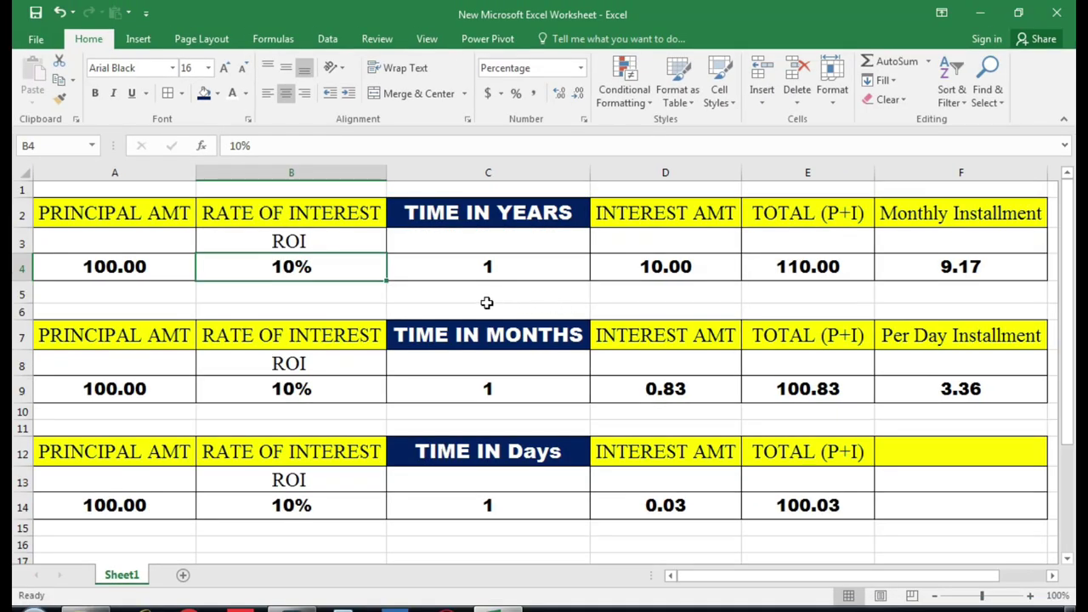
{"action": "left_click", "coordinate": [154, 296]}
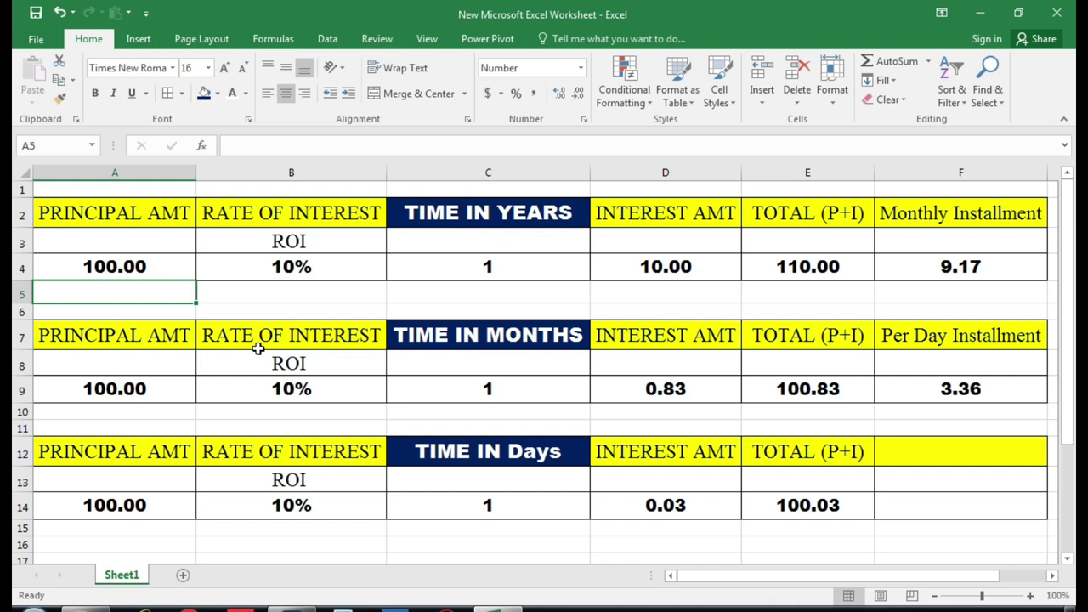
{"action": "type", "text": "p"}
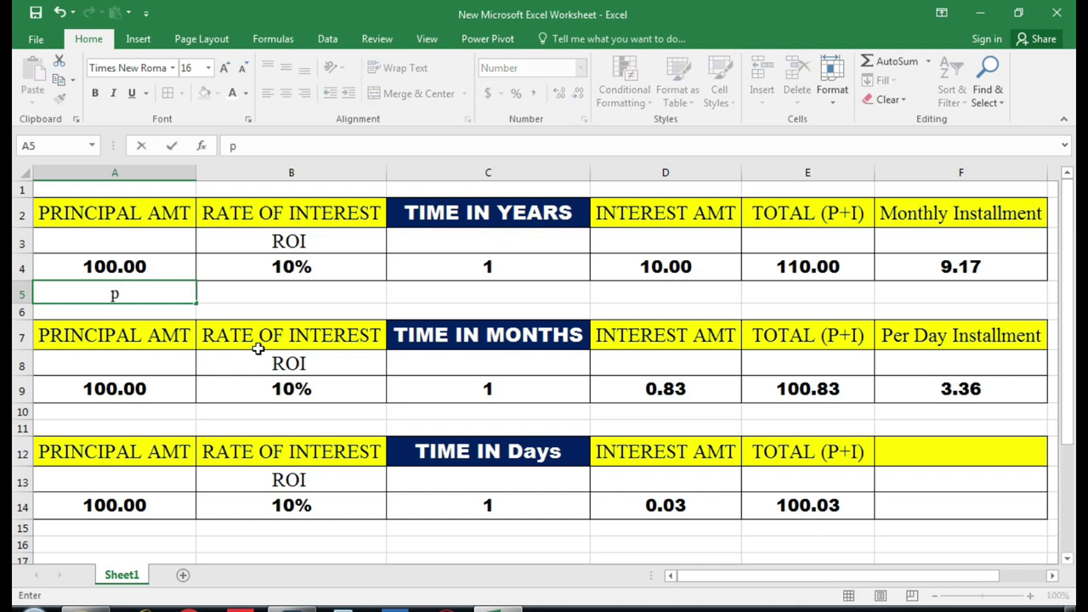
{"action": "type", "text": "xro"}
{"action": "type", "text": "i"}
{"action": "type", "text": "x"}
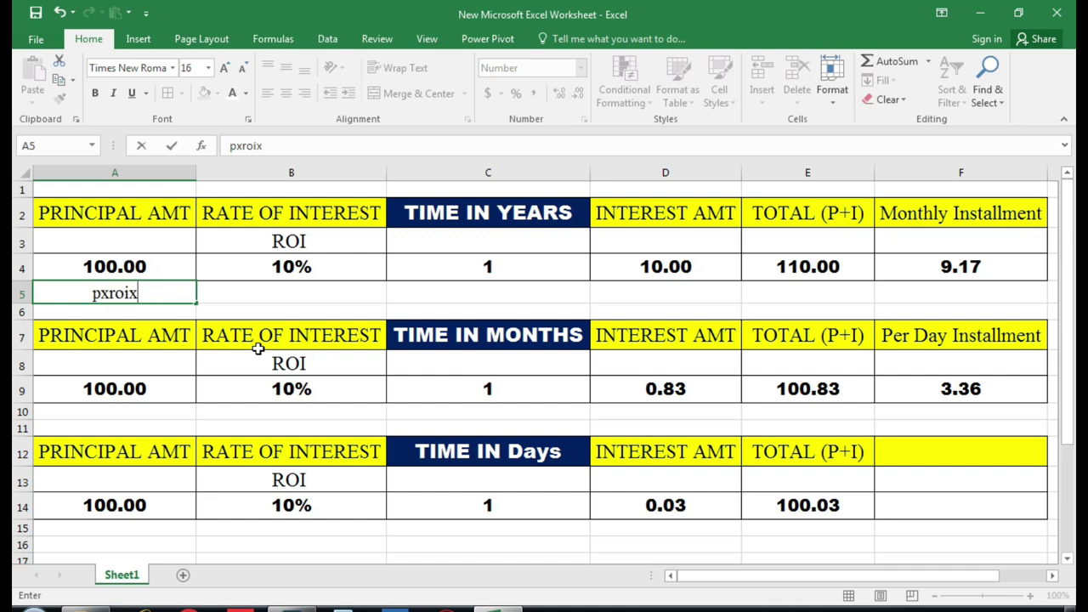
{"action": "type", "text": "t"}
{"action": "key", "text": "Escape"}
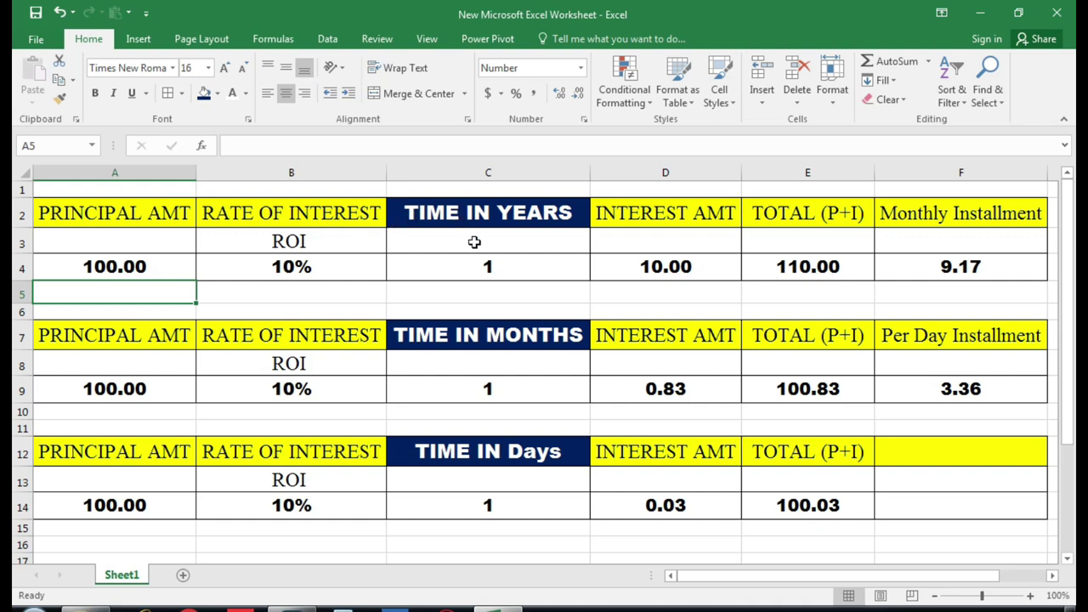
Step: Delete the values in rows A4:F4, A9:F9 and A14:F14, keeping the headings
{"action": "left_click", "coordinate": [526, 266]}
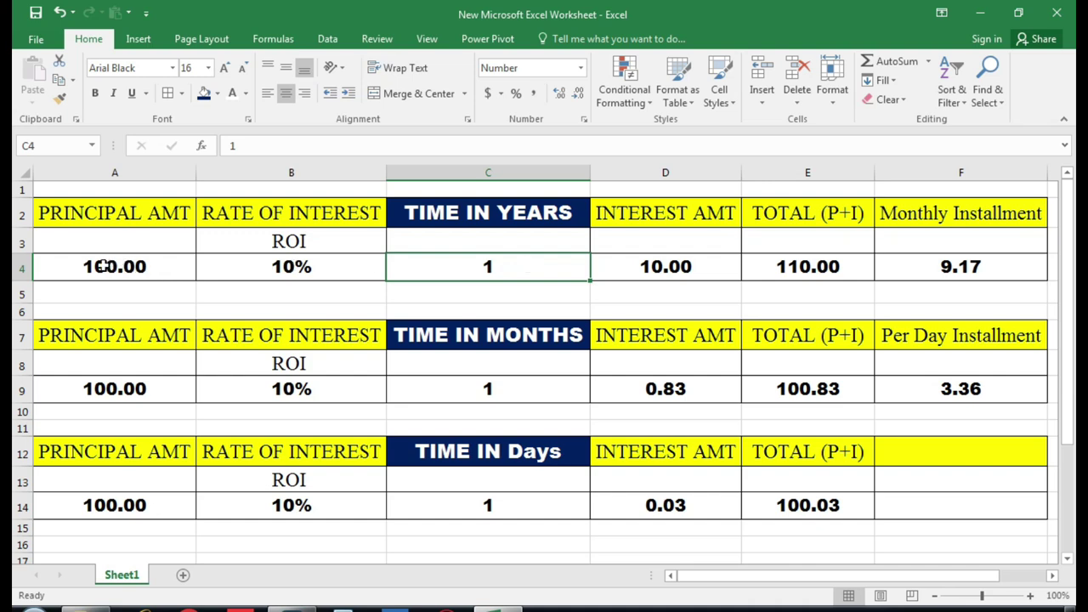
{"action": "left_click", "coordinate": [102, 266]}
{"action": "mouse_move", "coordinate": [206, 278]}
{"action": "left_mouse_down"}
{"action": "mouse_move", "coordinate": [751, 271]}
{"action": "mouse_move", "coordinate": [915, 286]}
{"action": "left_mouse_up"}
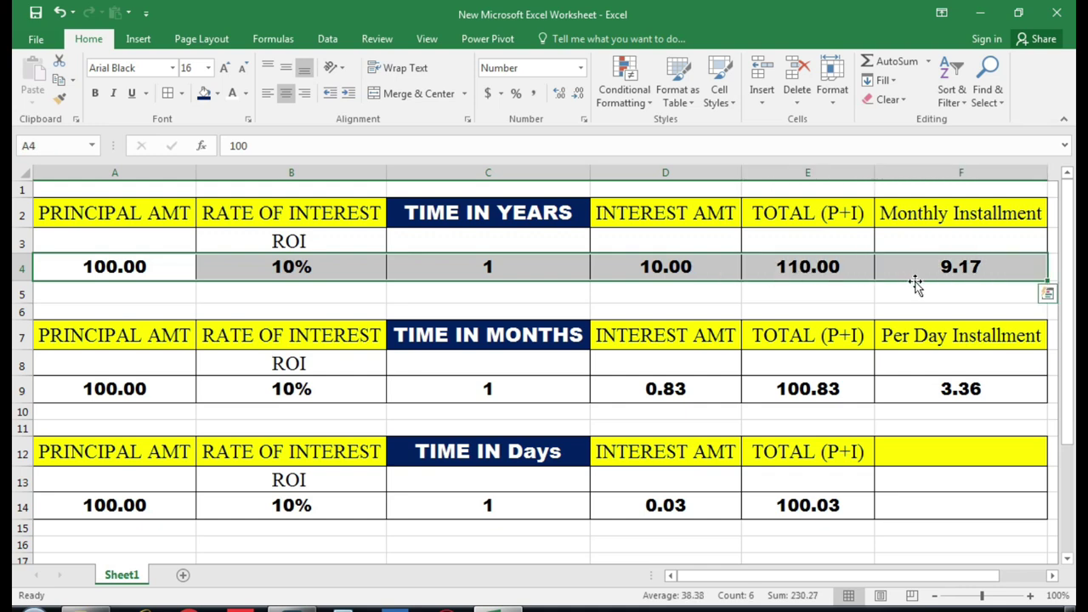
{"action": "key", "text": "Delete"}
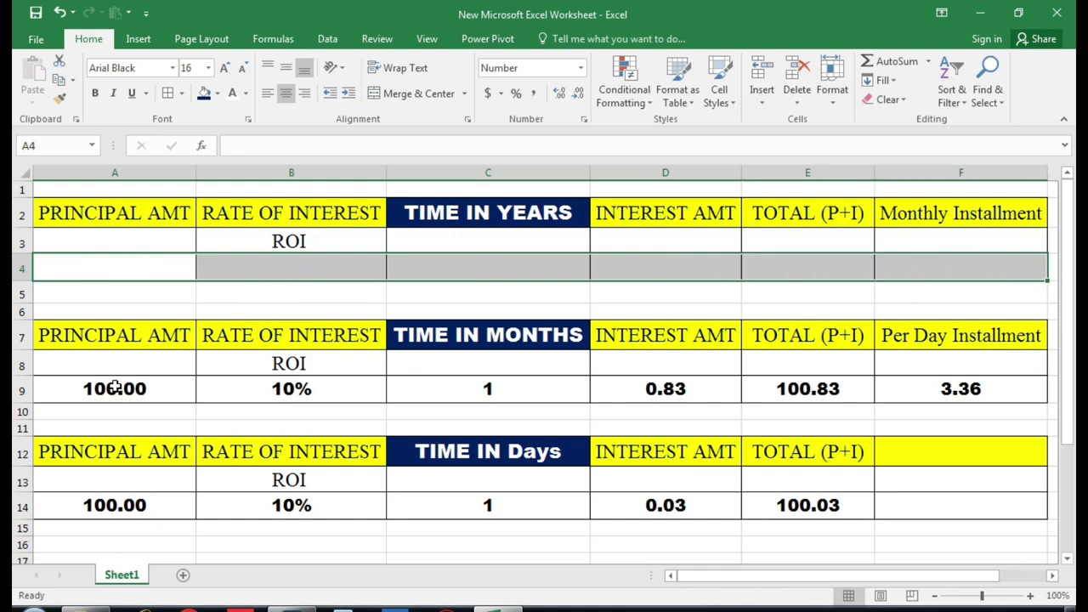
{"action": "left_click_drag", "start_coordinate": [112, 387], "coordinate": [978, 395]}
{"action": "key", "text": "Delete"}
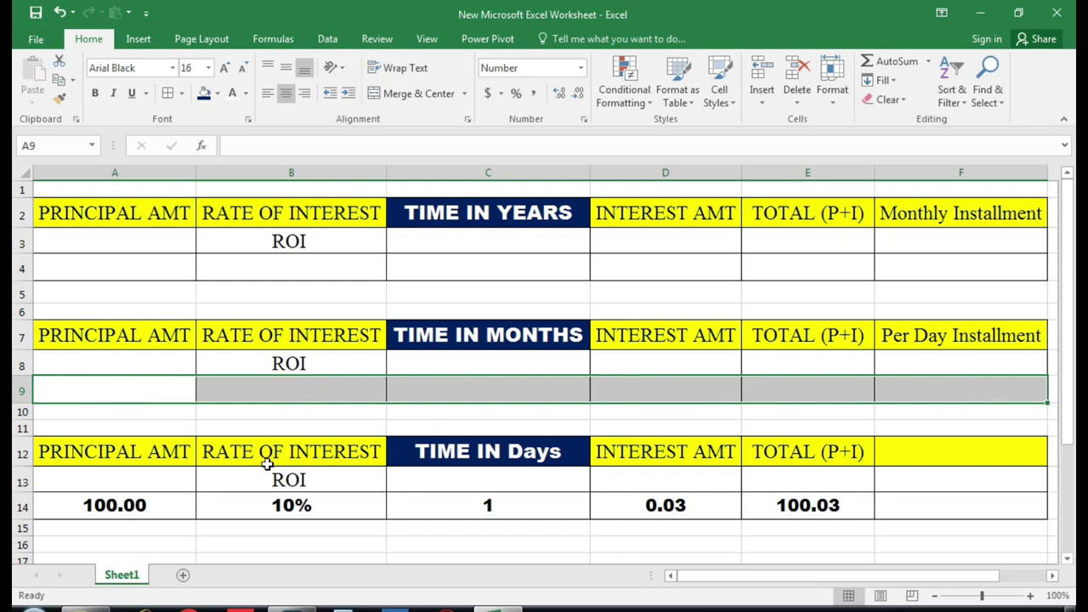
{"action": "left_click_drag", "start_coordinate": [89, 505], "coordinate": [680, 509]}
{"action": "left_click_drag", "start_coordinate": [801, 514], "coordinate": [959, 510]}
{"action": "key", "text": "Delete"}
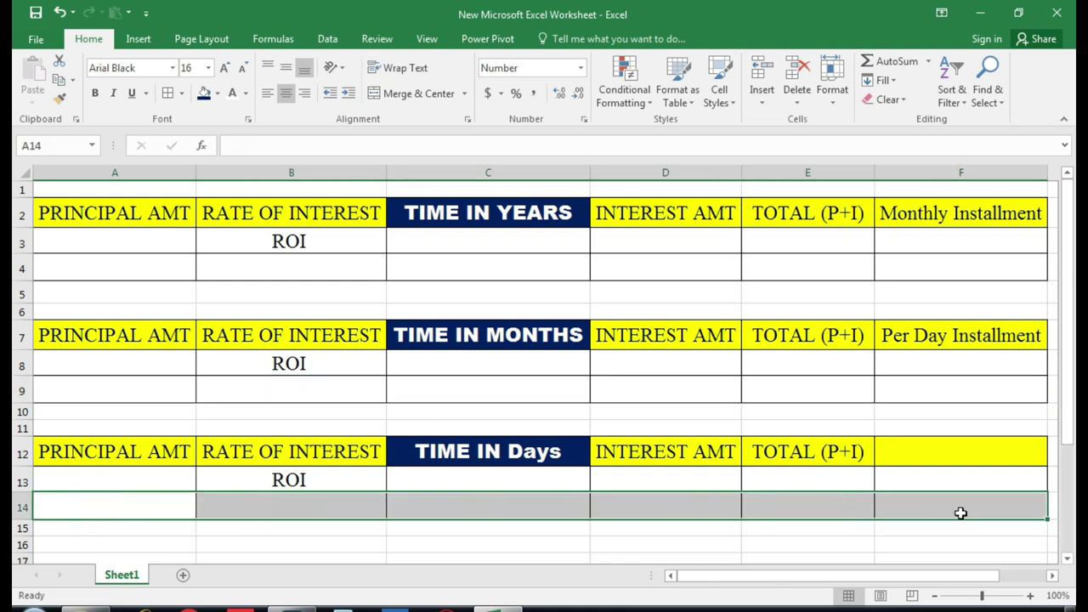
{"action": "left_click", "coordinate": [93, 269]}
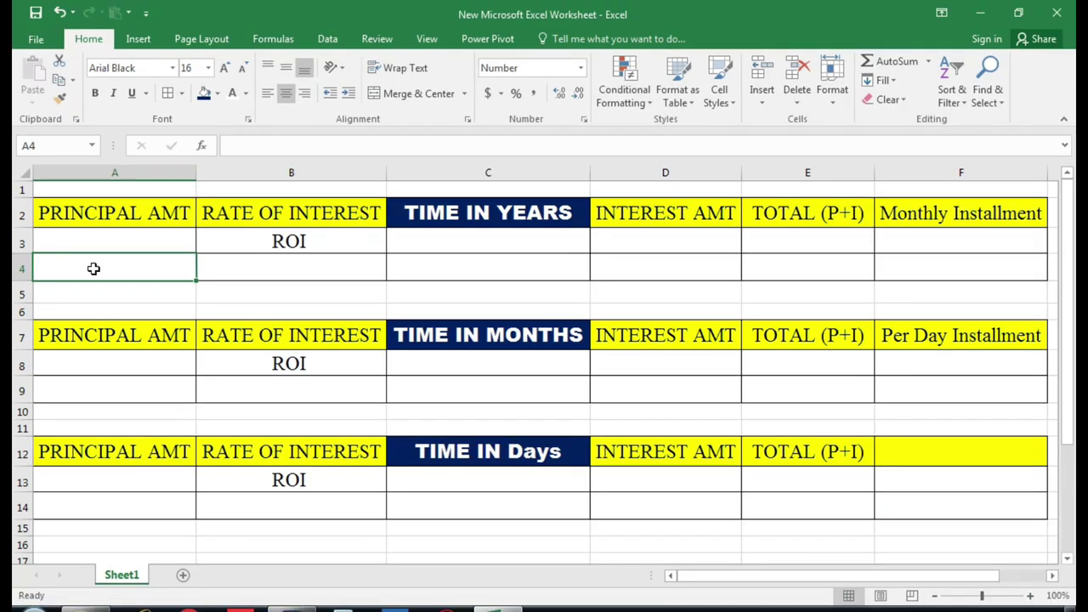
Step: Enter principal 100 in A4, rate 10% in B4 and time 3 in C4
{"action": "type", "text": "100"}
{"action": "key", "text": "Return"}
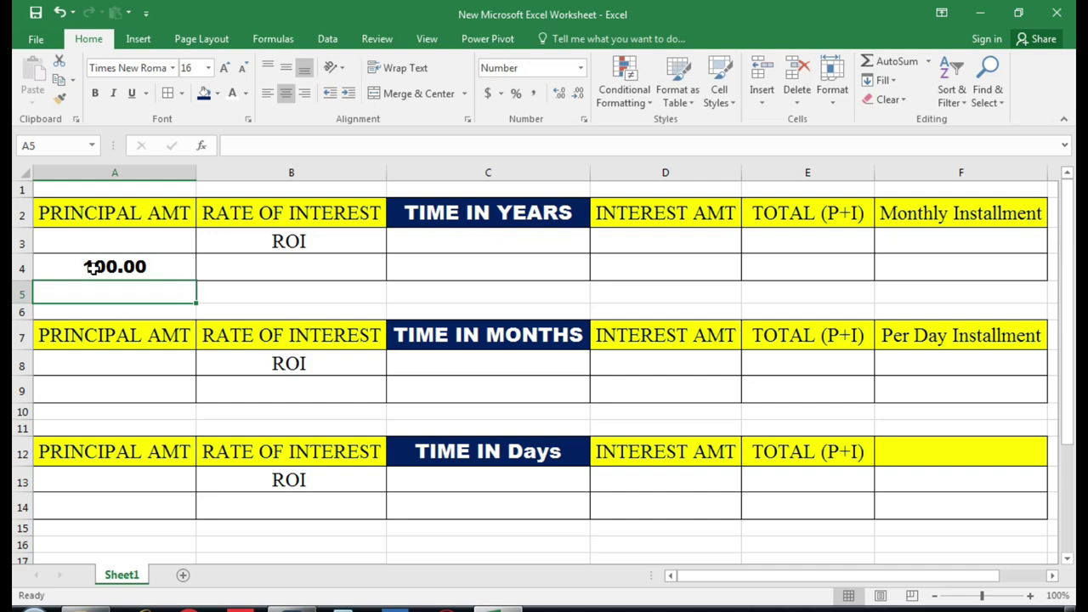
{"action": "left_click", "coordinate": [93, 267]}
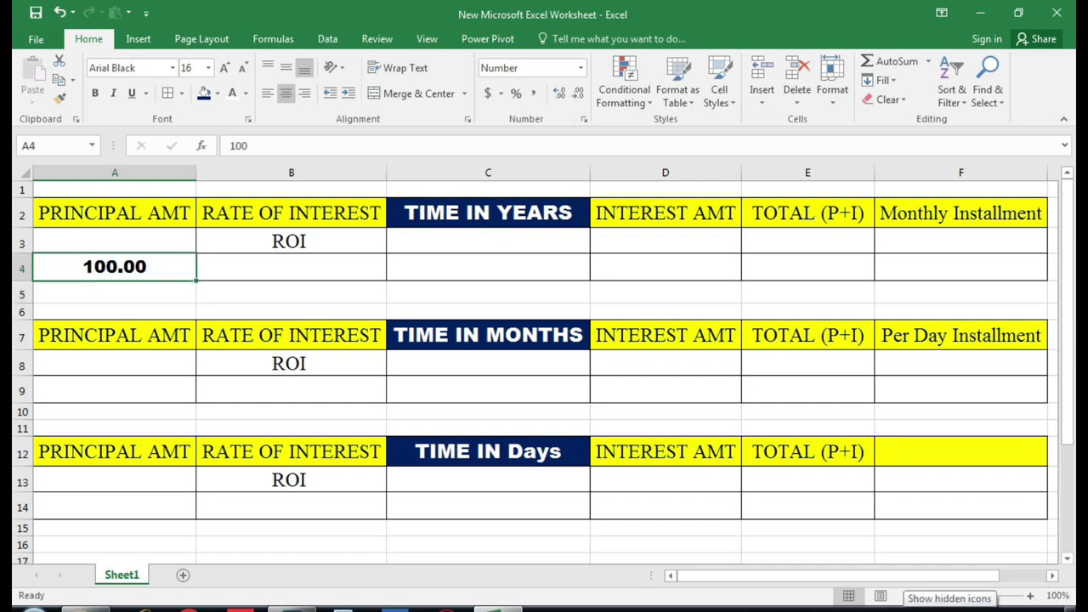
{"action": "left_click", "coordinate": [290, 267]}
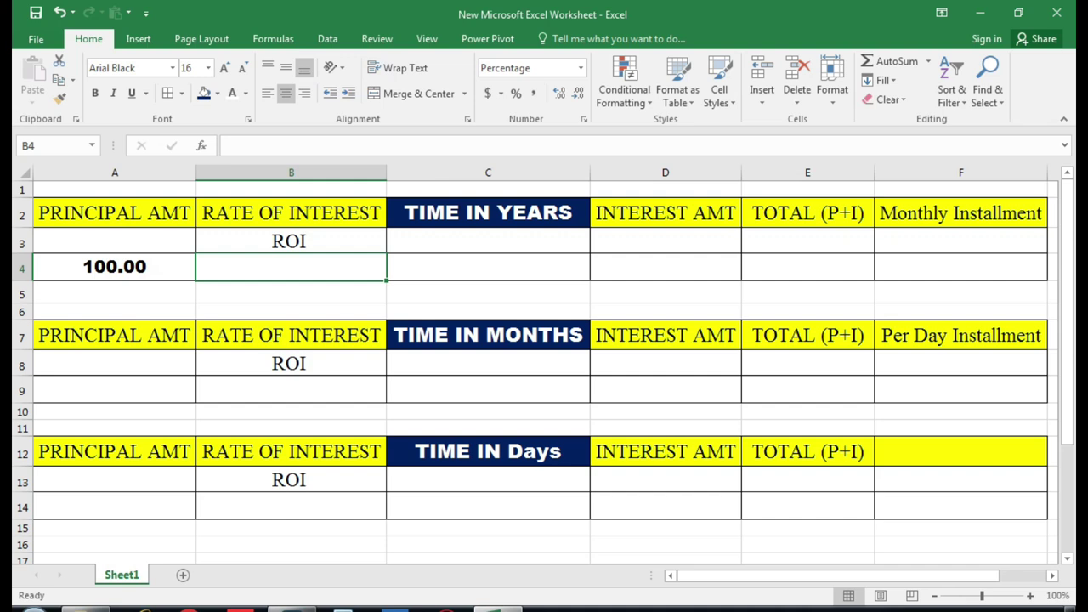
{"action": "type", "text": "10"}
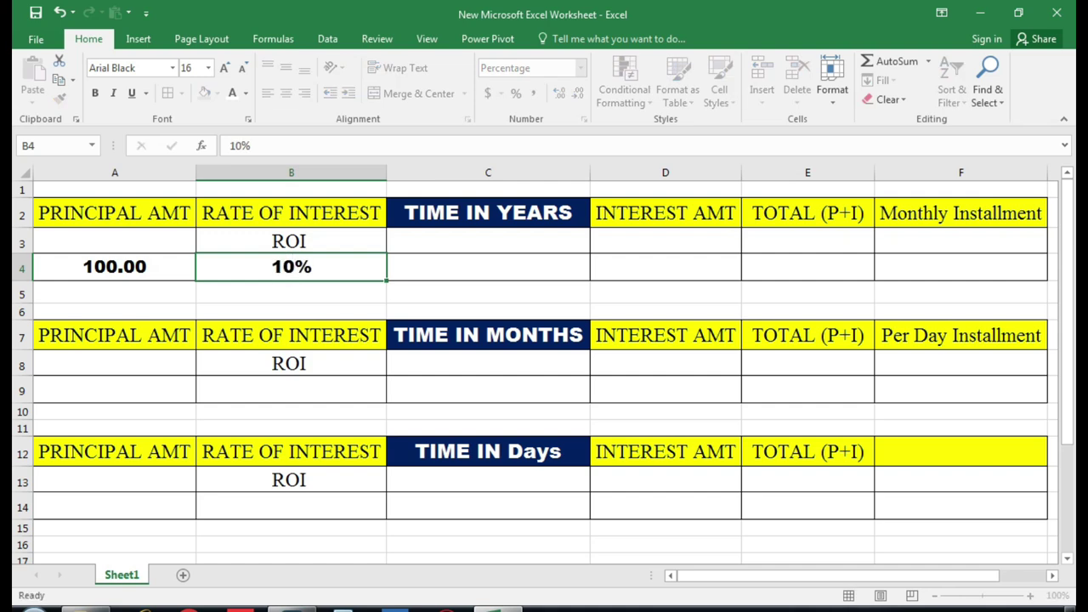
{"action": "key", "text": "Return"}
{"action": "left_click", "coordinate": [291, 266]}
{"action": "left_click", "coordinate": [488, 266]}
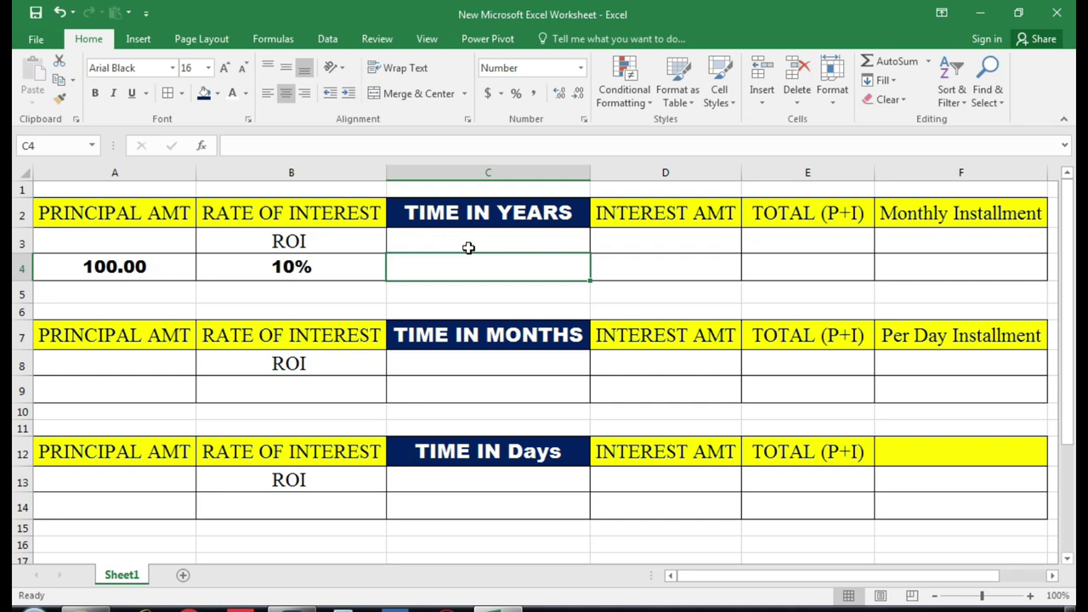
{"action": "type", "text": "3"}
{"action": "key", "text": "Return"}
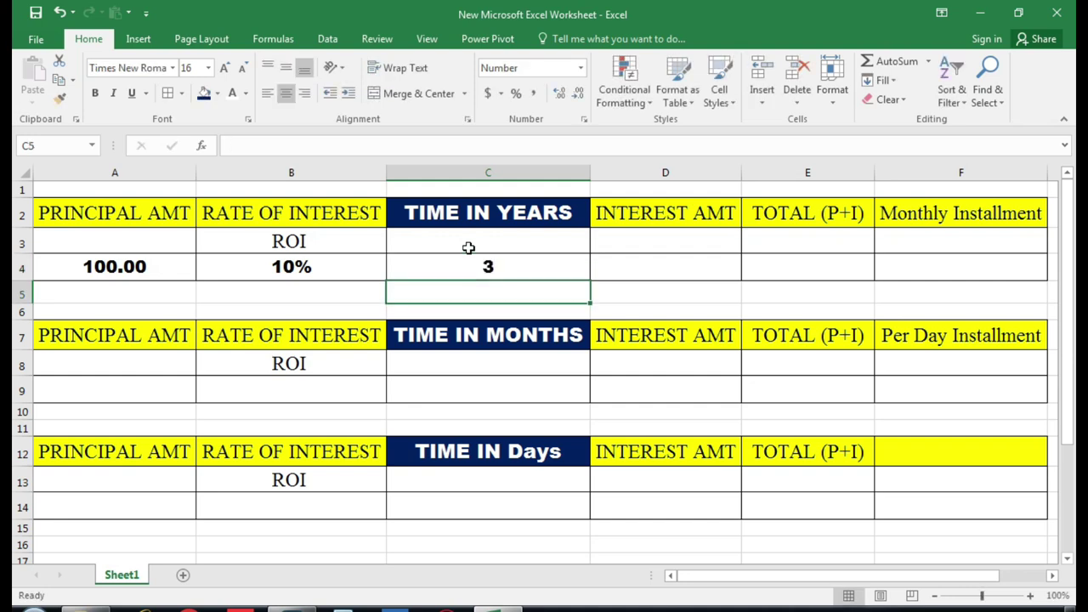
{"action": "left_click", "coordinate": [525, 267]}
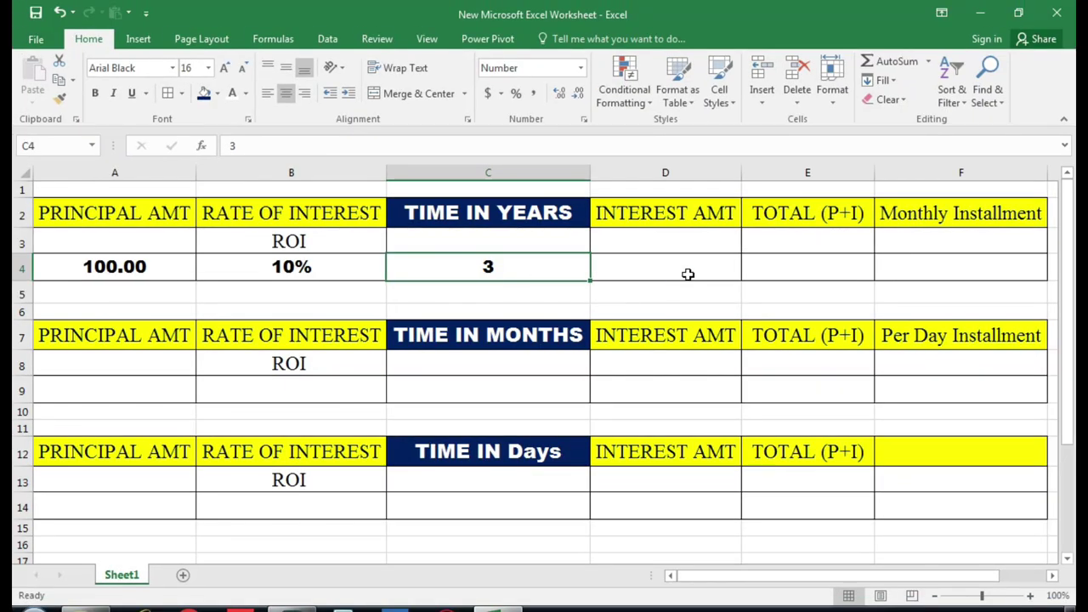
{"action": "left_click", "coordinate": [659, 264]}
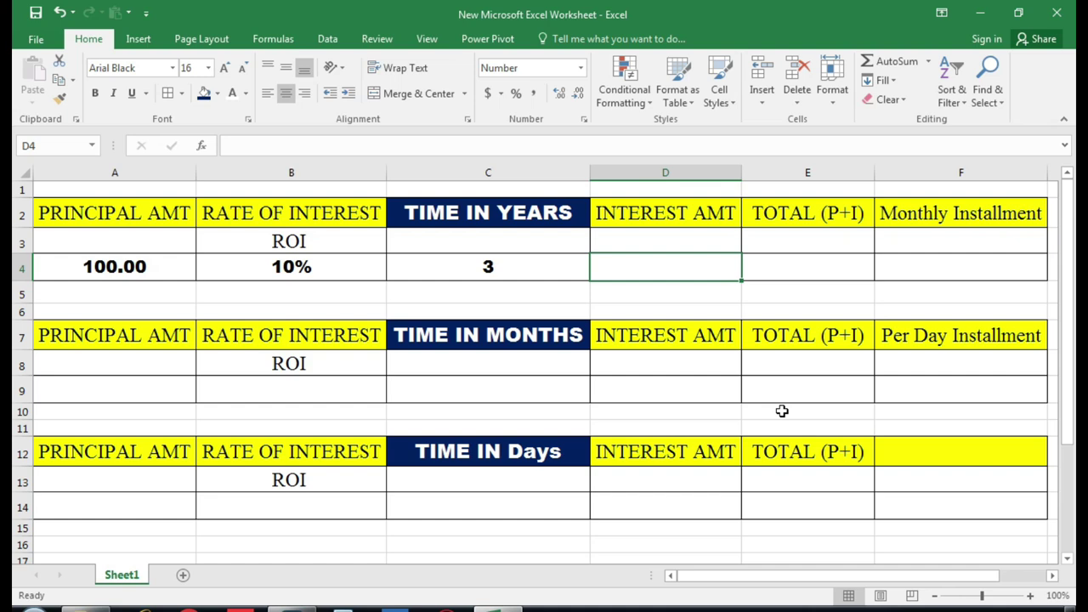
Step: Enter the interest formula =A4*B4*C4 in D4
{"action": "type", "text": "="}
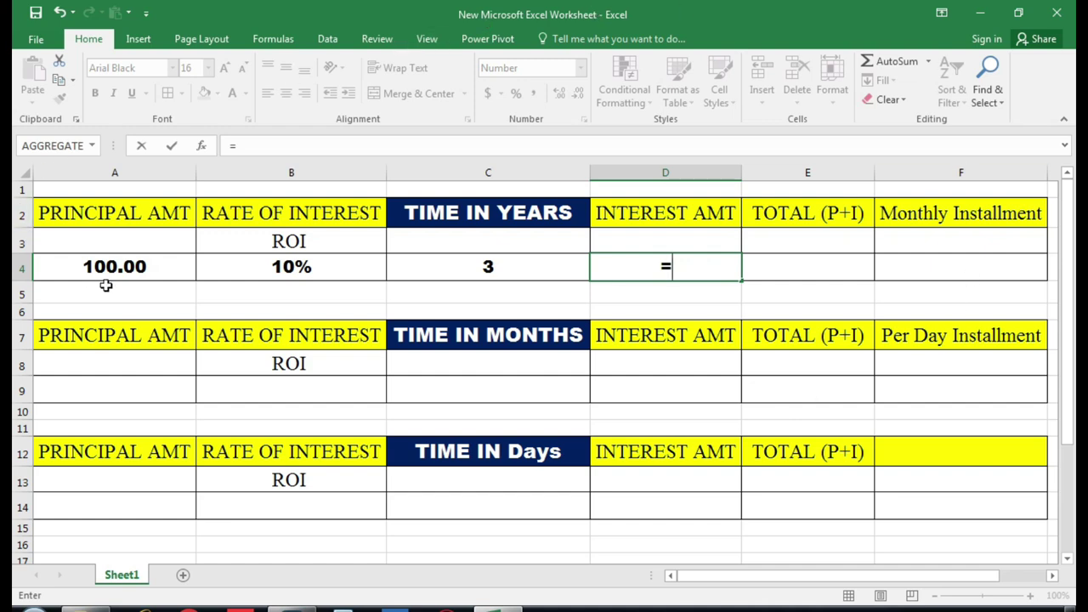
{"action": "left_click", "coordinate": [134, 267]}
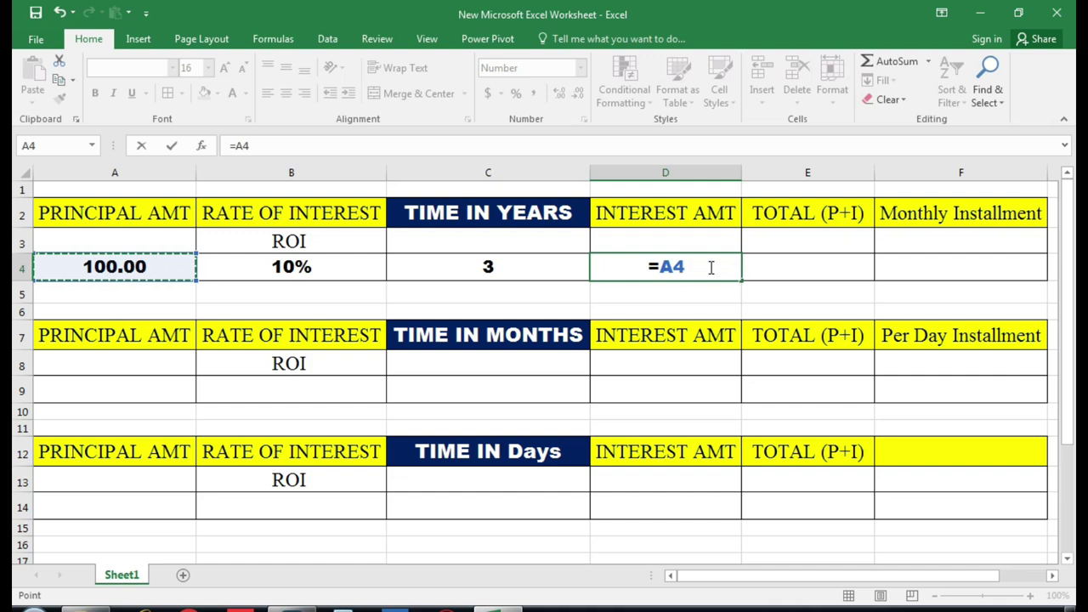
{"action": "type", "text": "*"}
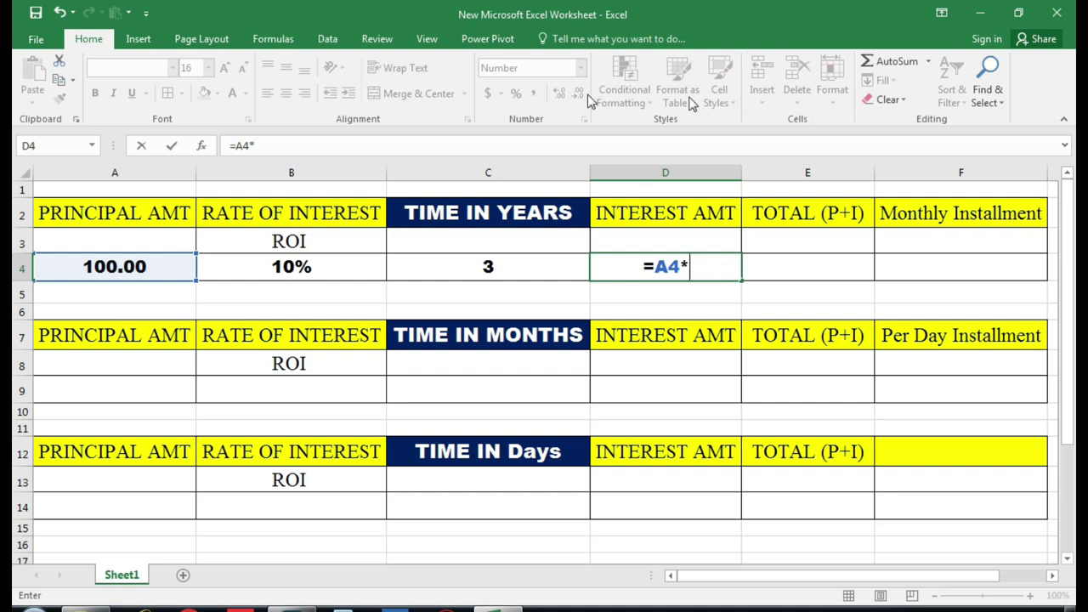
{"action": "left_click", "coordinate": [261, 271]}
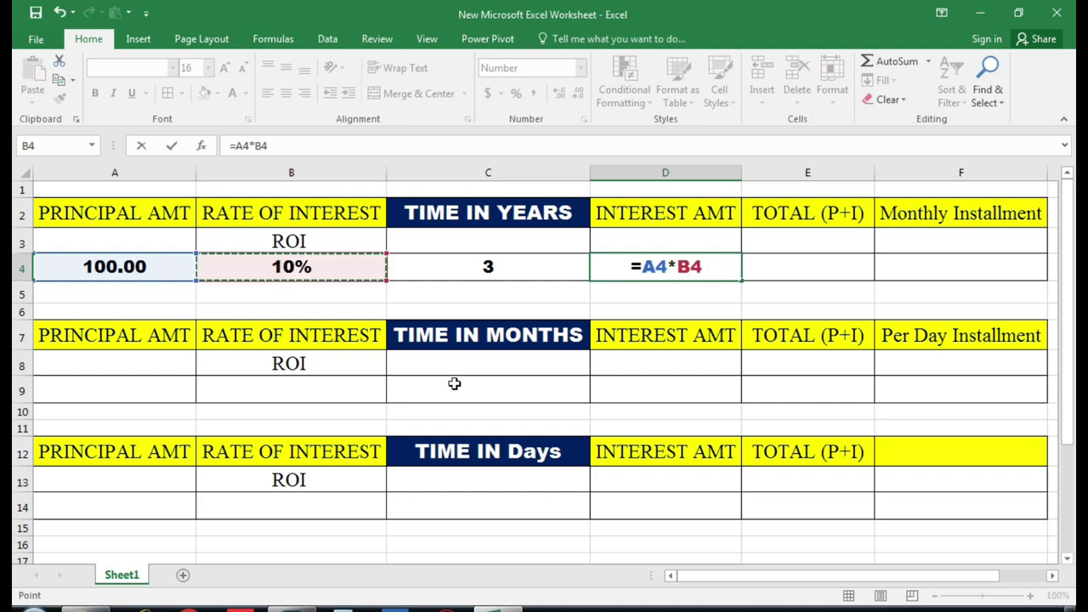
{"action": "type", "text": "*"}
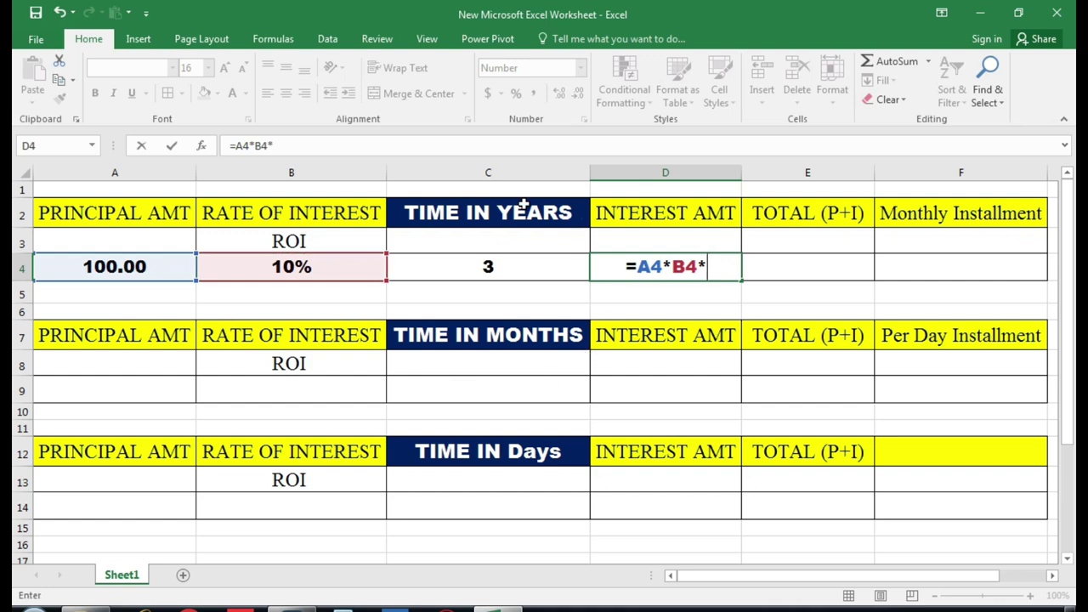
{"action": "left_click", "coordinate": [512, 268]}
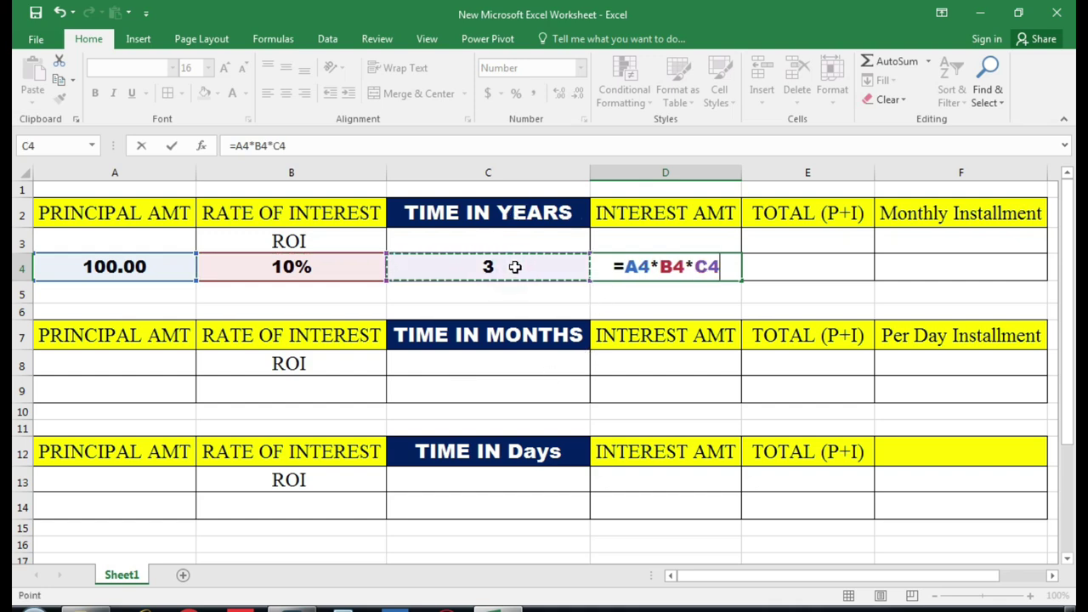
{"action": "key", "text": "Return"}
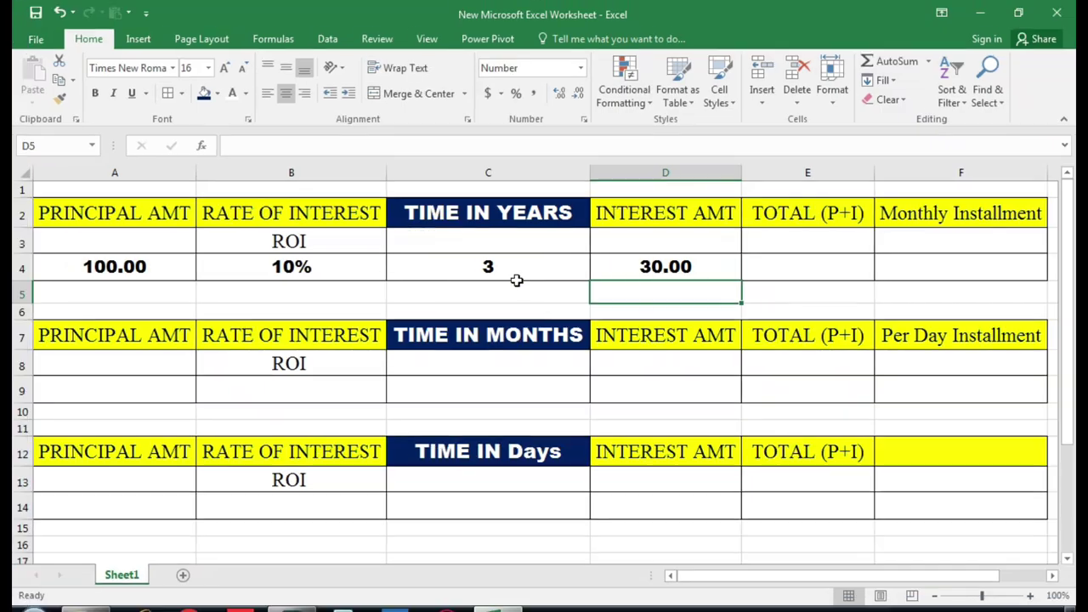
Step: Change the time in C4 to 1 year so D4 shows 10.00
{"action": "left_click", "coordinate": [486, 267]}
{"action": "type", "text": "1"}
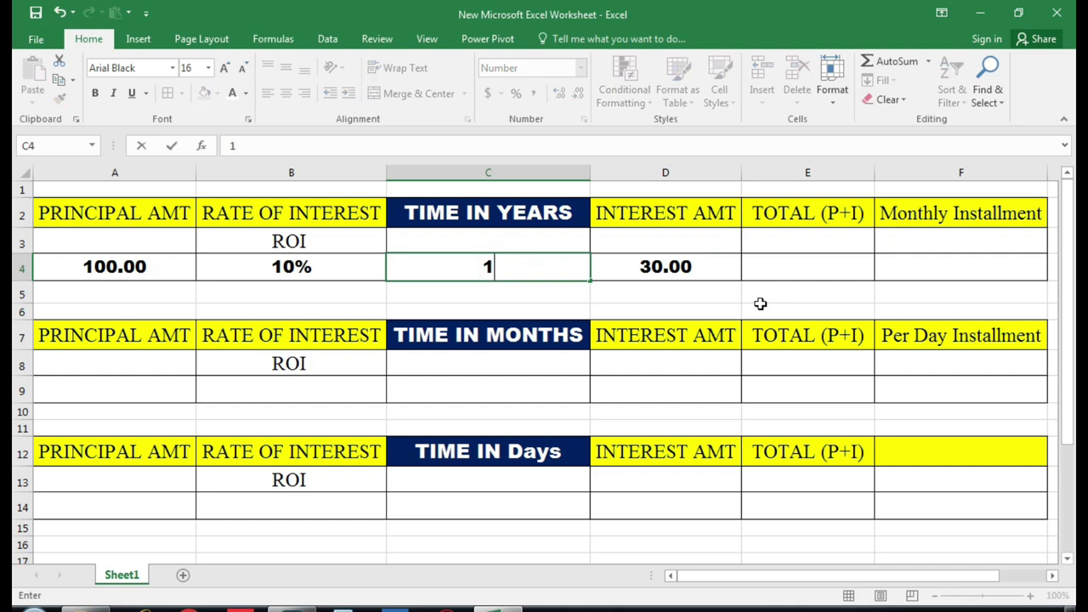
{"action": "key", "text": "Return"}
{"action": "key", "text": "Up"}
{"action": "key", "text": "Right"}
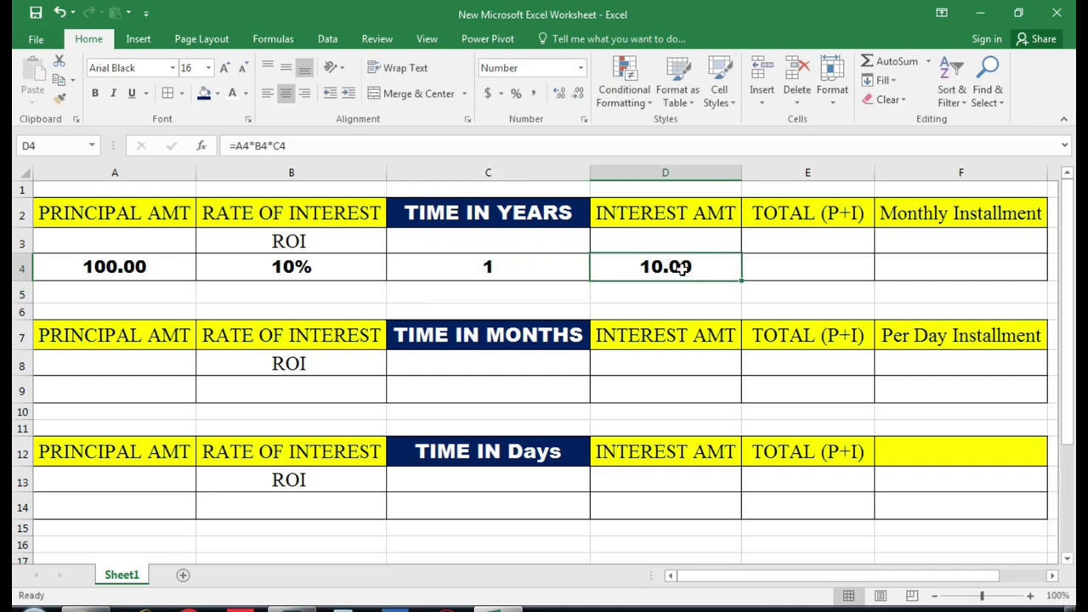
{"action": "left_click", "coordinate": [809, 272]}
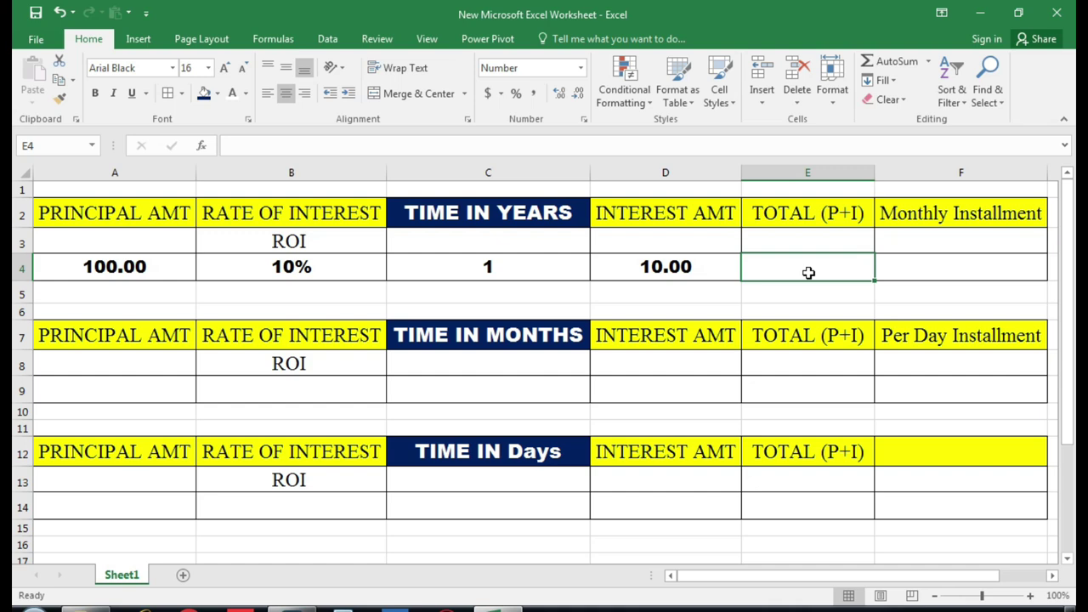
{"action": "left_click", "coordinate": [162, 269]}
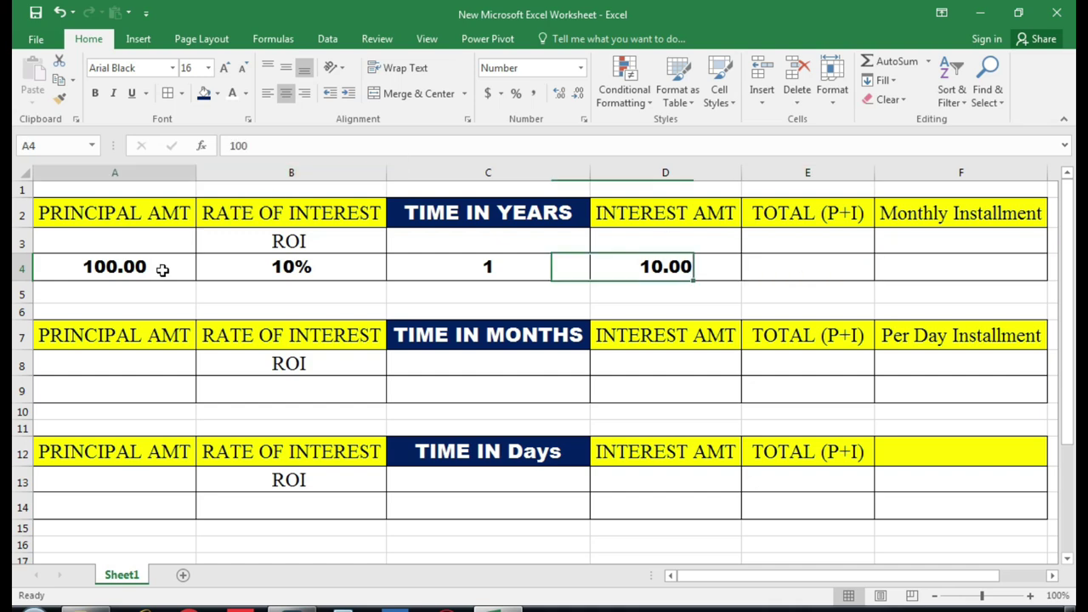
{"action": "left_click", "coordinate": [619, 269]}
{"action": "left_click", "coordinate": [803, 268]}
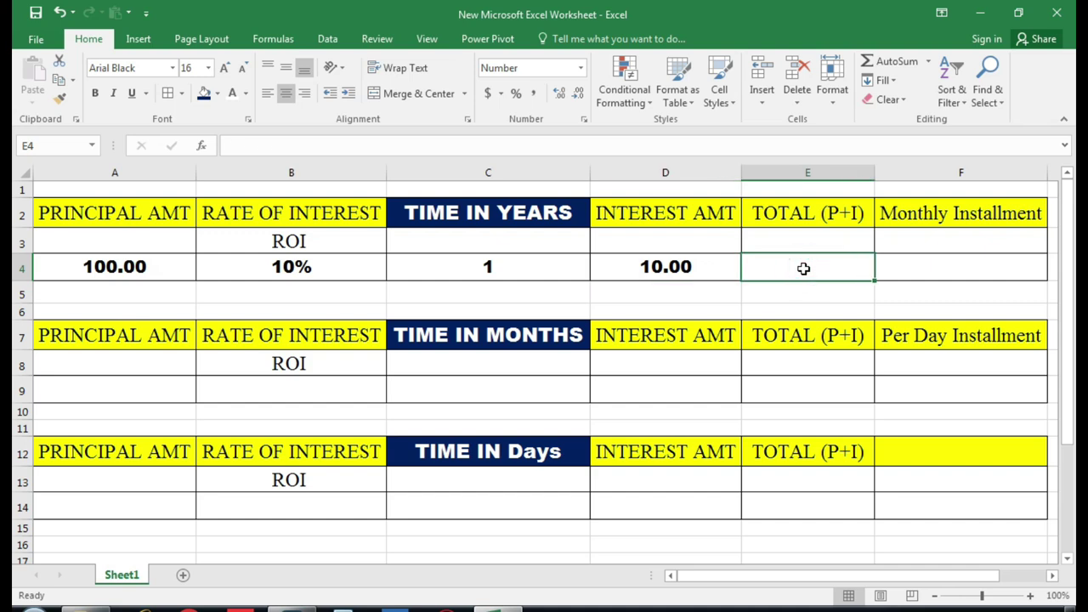
Step: Enter =A4+D4 in E4 for a 110.00 total, marking up cell A4 on screen
{"action": "type", "text": "="}
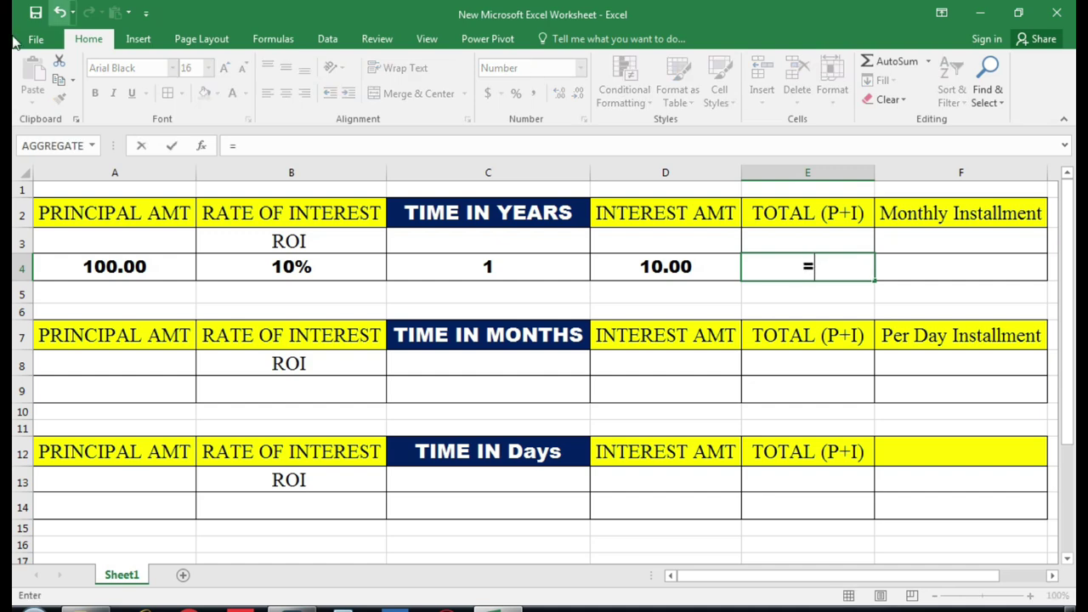
{"action": "left_click", "coordinate": [134, 271]}
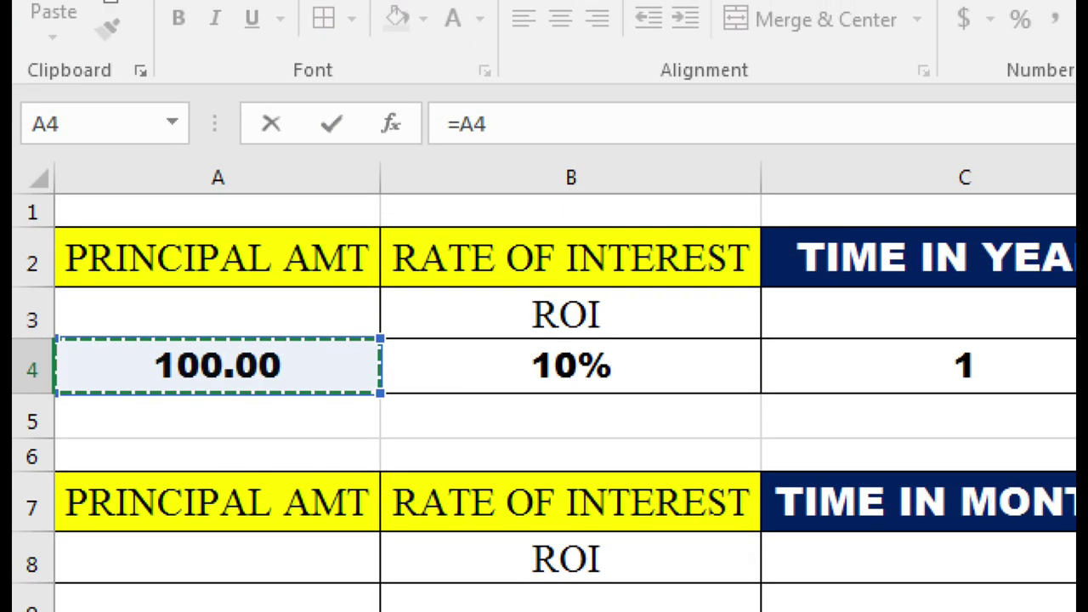
{"action": "left_click_drag", "start_coordinate": [180, 204], "coordinate": [182, 226]}
{"action": "left_click_drag", "start_coordinate": [11, 364], "coordinate": [101, 378]}
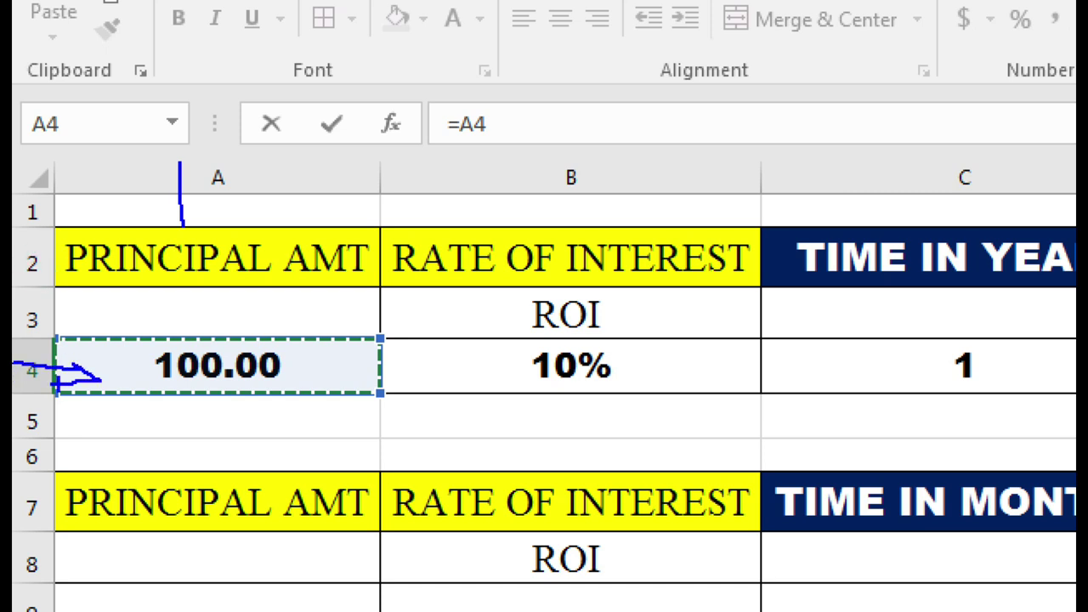
{"action": "mouse_move", "coordinate": [134, 338]}
{"action": "left_mouse_down"}
{"action": "mouse_move", "coordinate": [235, 431]}
{"action": "mouse_move", "coordinate": [157, 423]}
{"action": "left_mouse_up"}
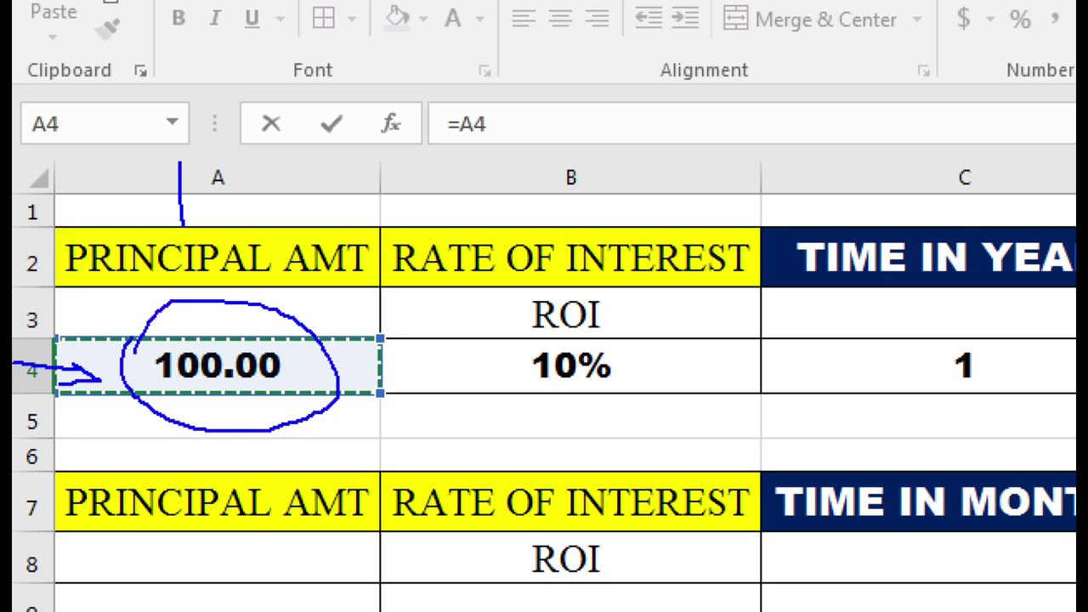
{"action": "left_click_drag", "start_coordinate": [22, 91], "coordinate": [65, 95]}
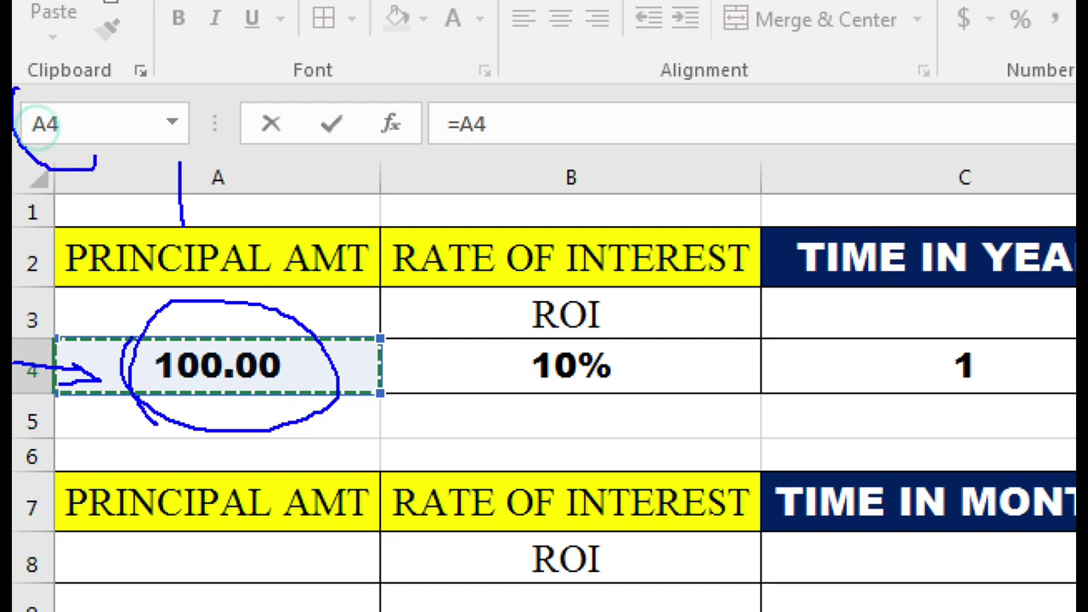
{"action": "key", "text": "Escape"}
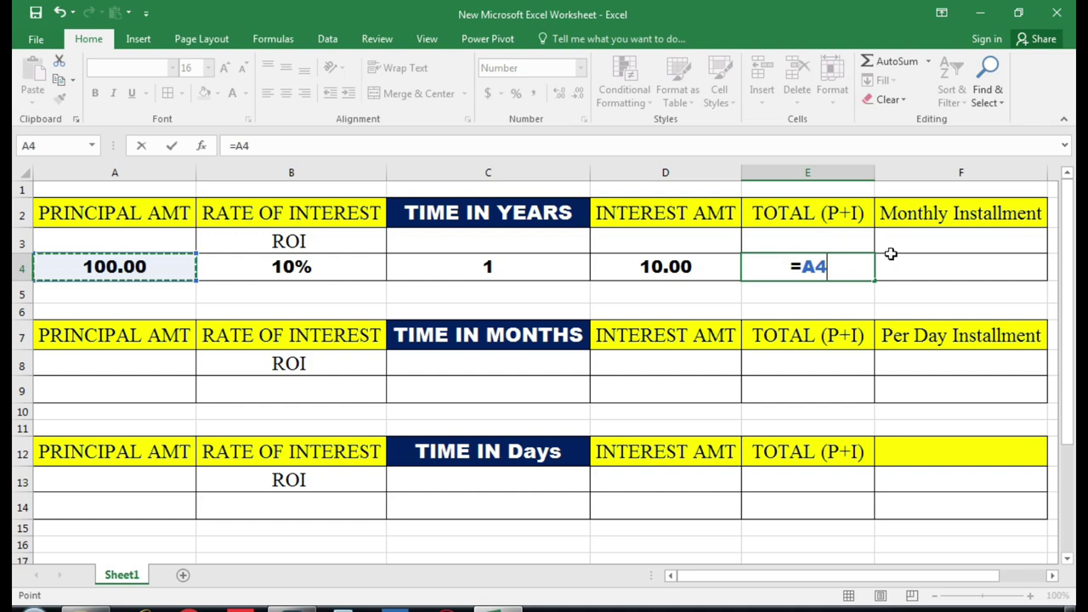
{"action": "type", "text": "+"}
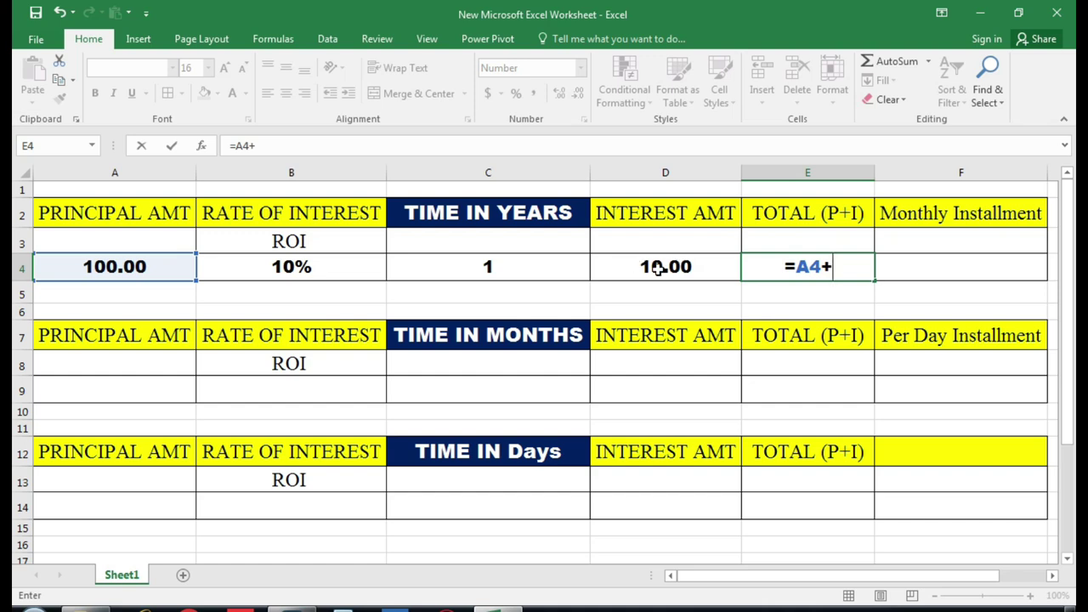
{"action": "left_click", "coordinate": [653, 267]}
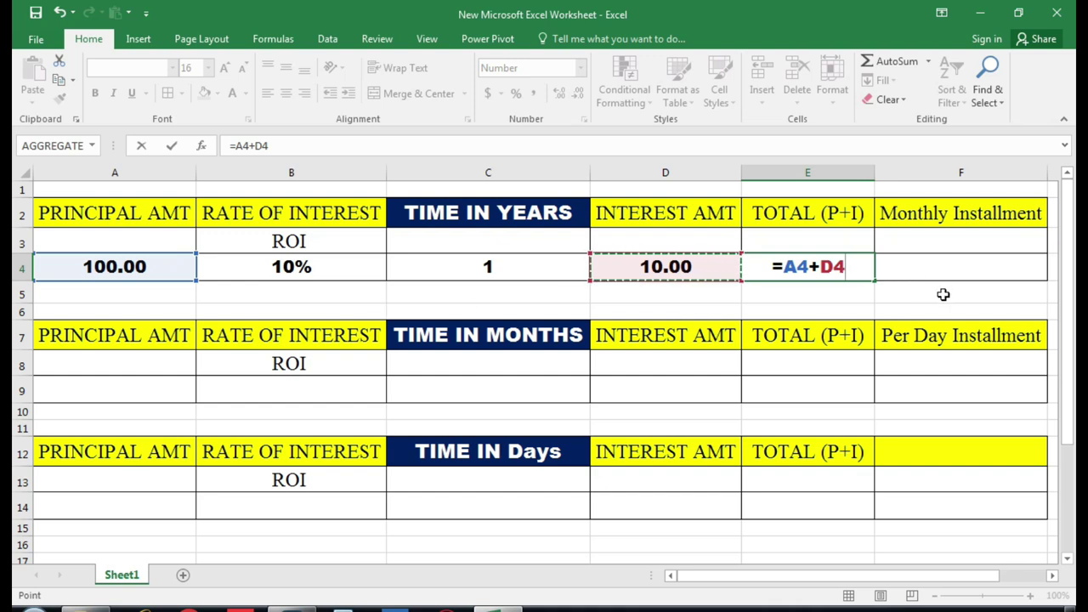
{"action": "key", "text": "Return"}
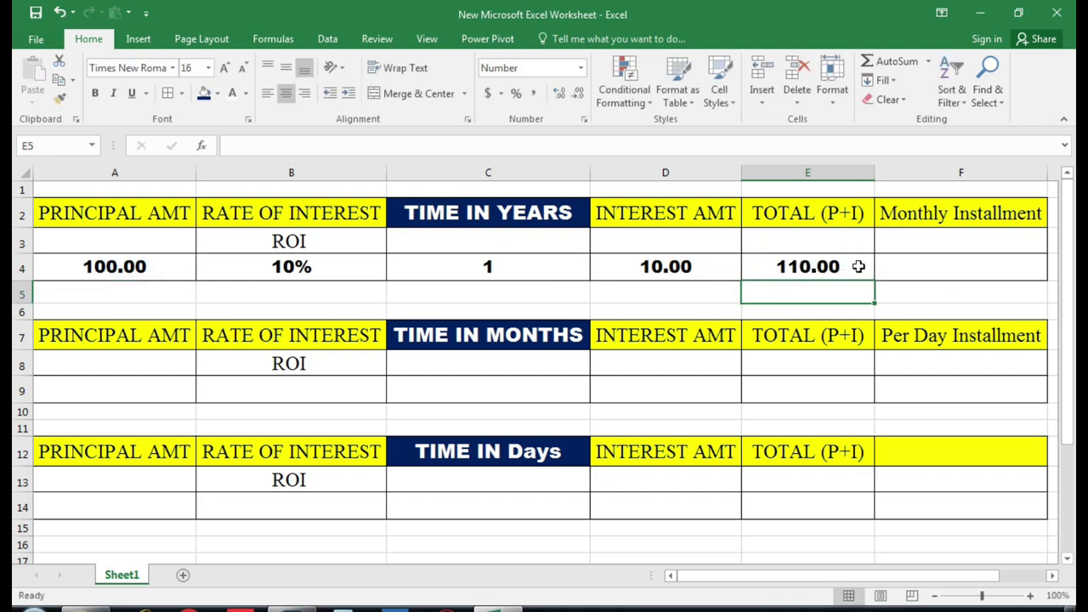
{"action": "left_click", "coordinate": [858, 266]}
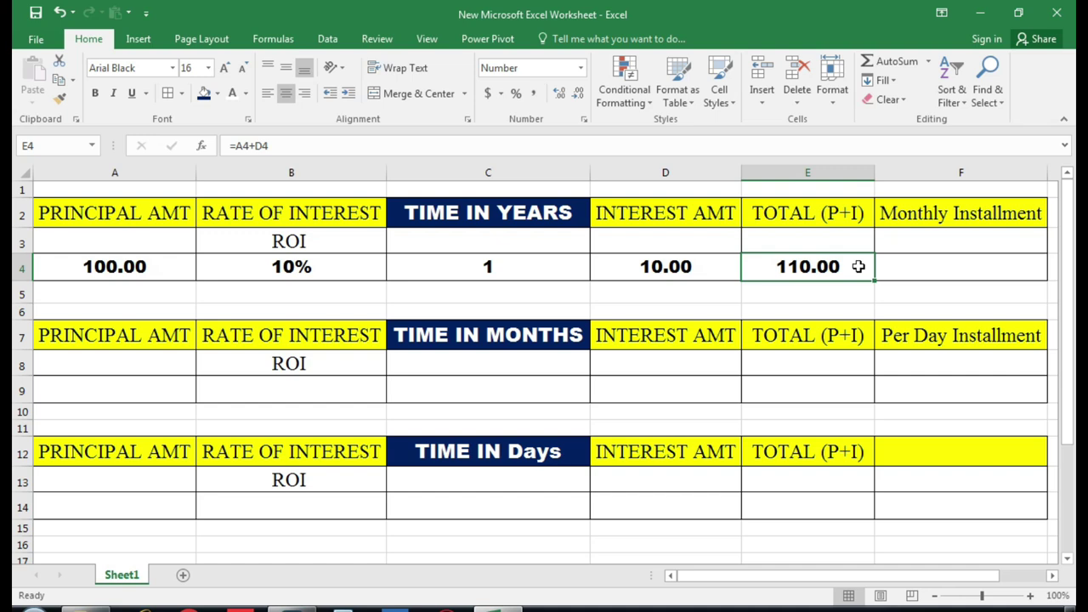
Step: Change B4's rate to 12%, lifting interest to 12.00 and the total to 112.00
{"action": "key", "text": "Left"}
{"action": "key", "text": "Left"}
{"action": "key", "text": "Left"}
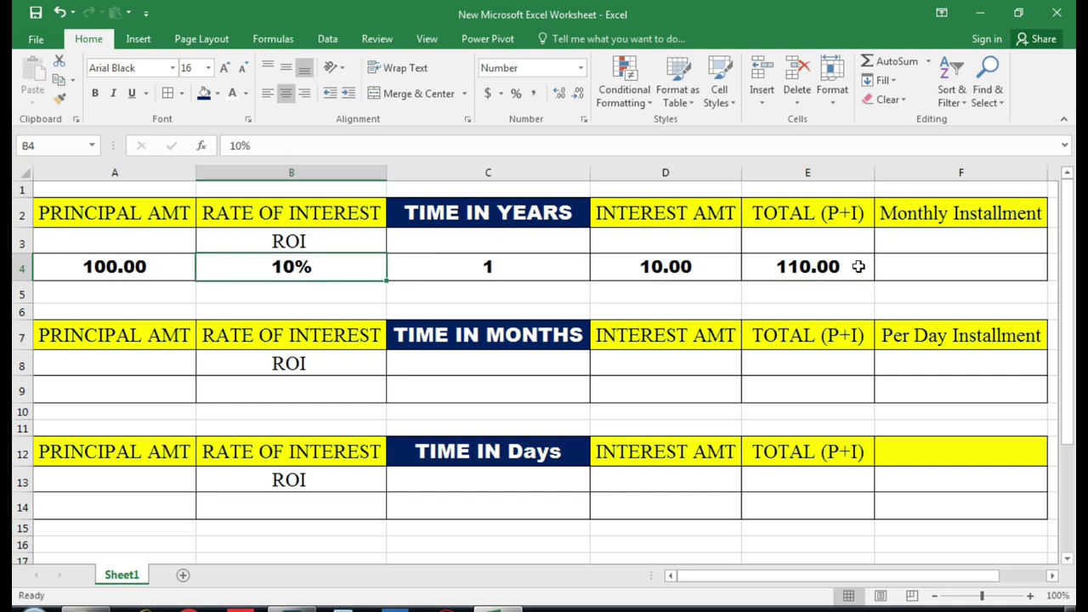
{"action": "key", "text": "Left"}
{"action": "key", "text": "Right"}
{"action": "key", "text": "Right"}
{"action": "key", "text": "Right"}
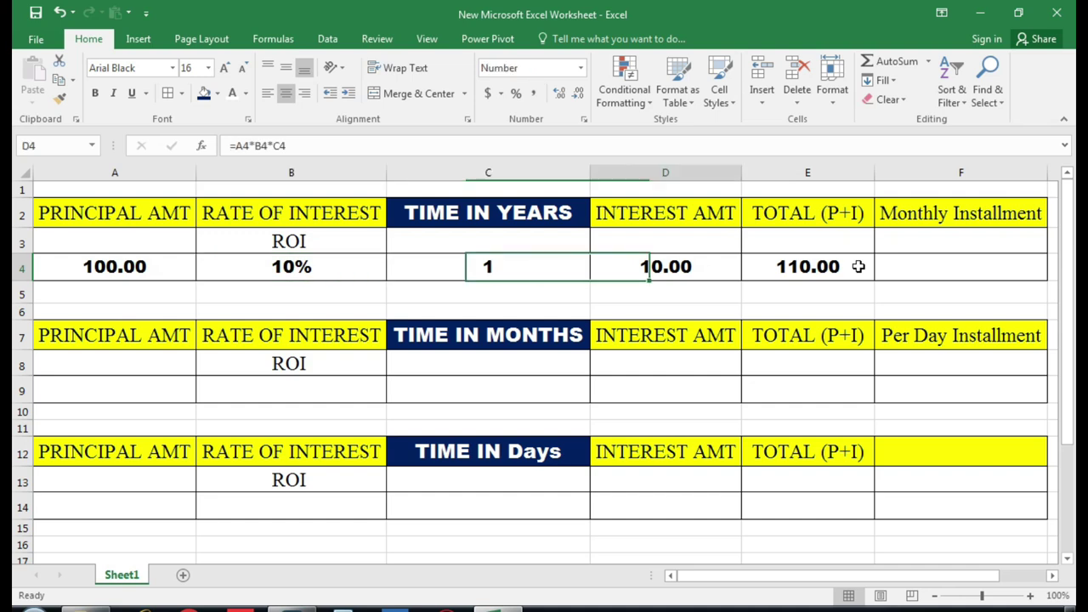
{"action": "key", "text": "Left"}
{"action": "key", "text": "Left"}
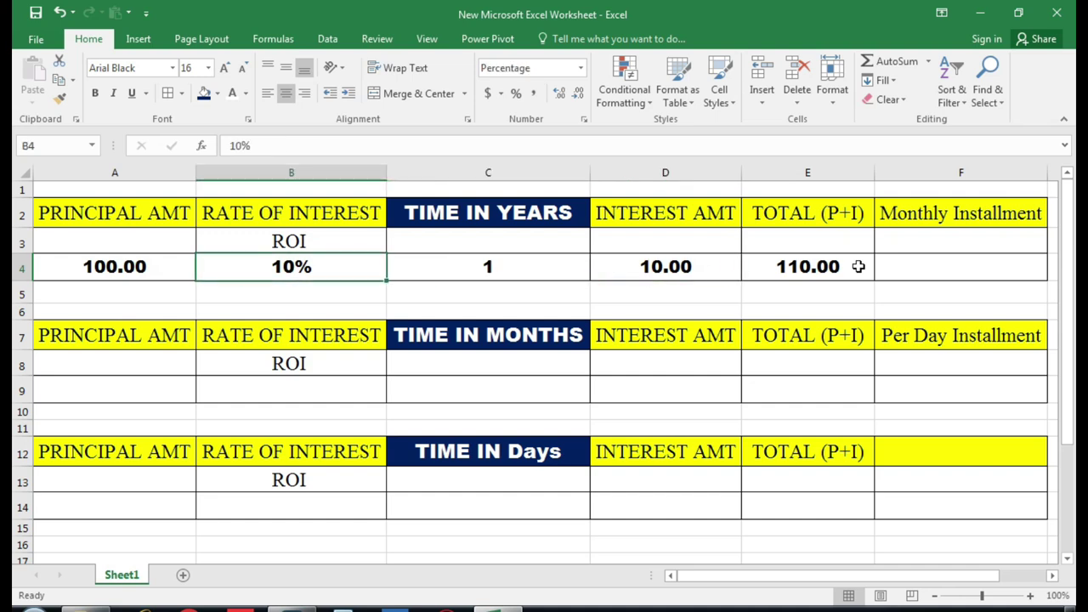
{"action": "type", "text": "12"}
{"action": "key", "text": "Return"}
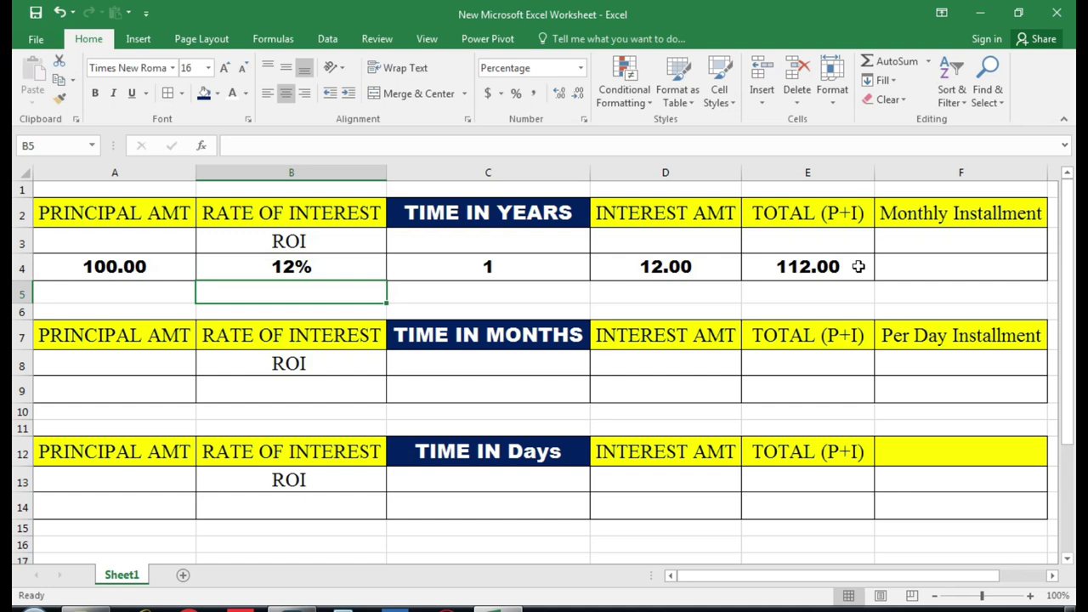
{"action": "key", "text": "Up"}
{"action": "key", "text": "Right"}
{"action": "key", "text": "Right"}
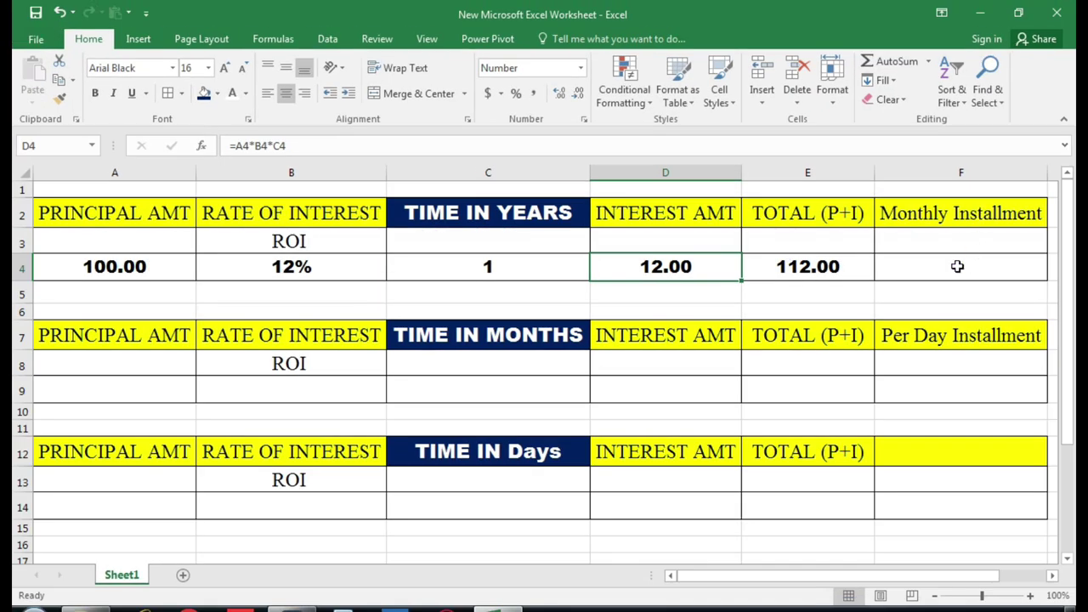
{"action": "left_click", "coordinate": [950, 266]}
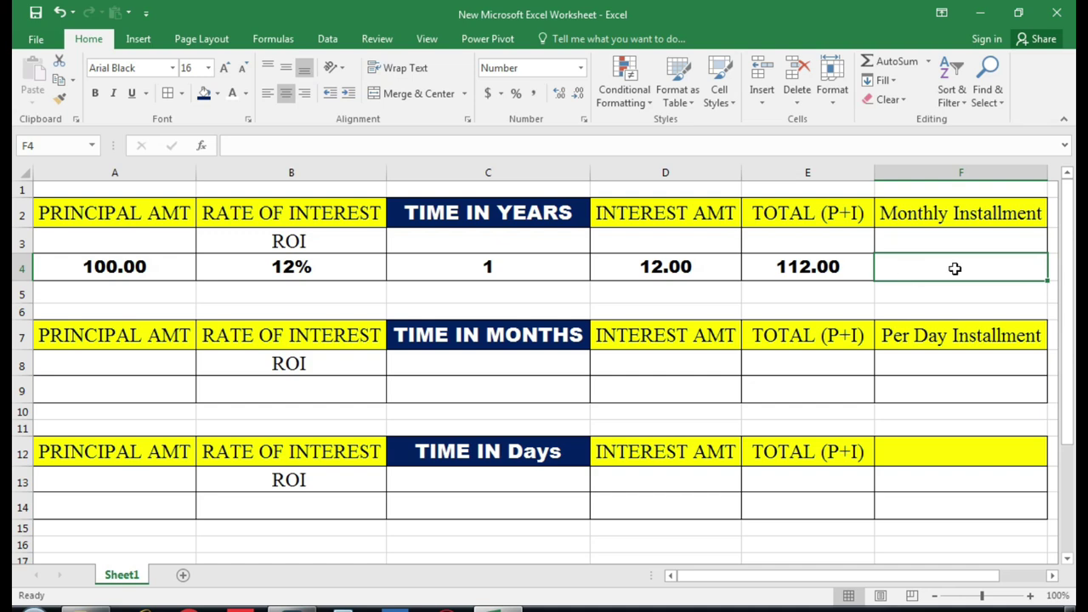
Step: Enter =E4/12 in F4 for a 9.33 monthly installment and box the result
{"action": "type", "text": "="}
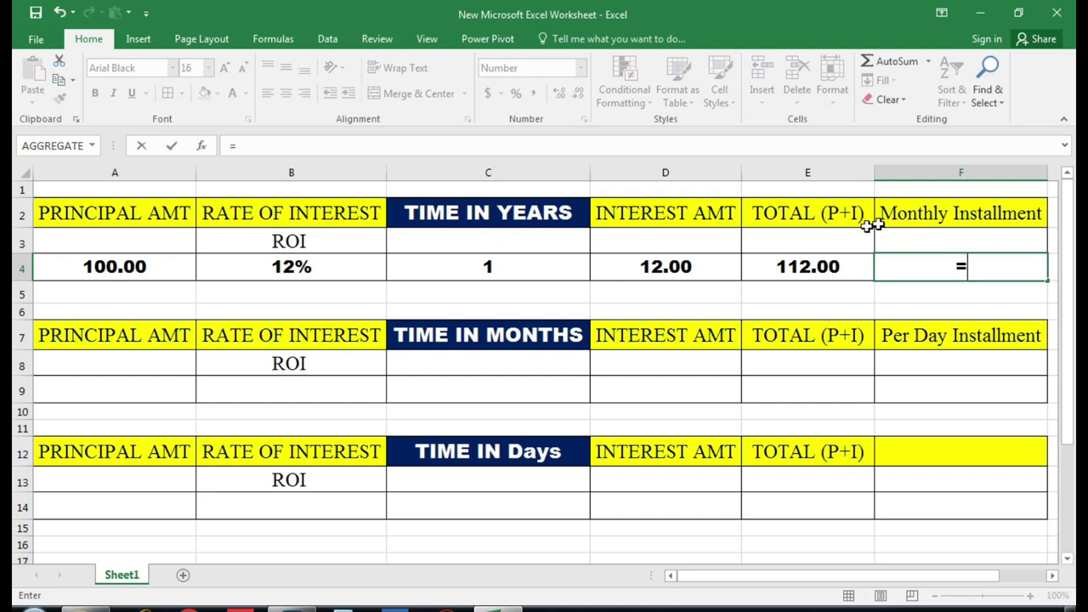
{"action": "left_click", "coordinate": [803, 266]}
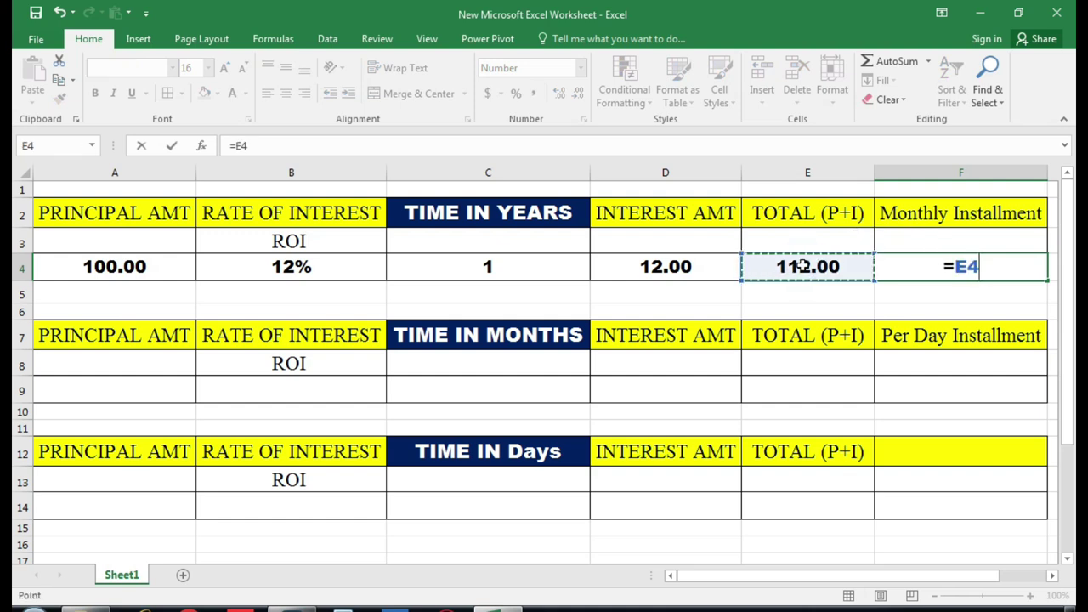
{"action": "type", "text": "/"}
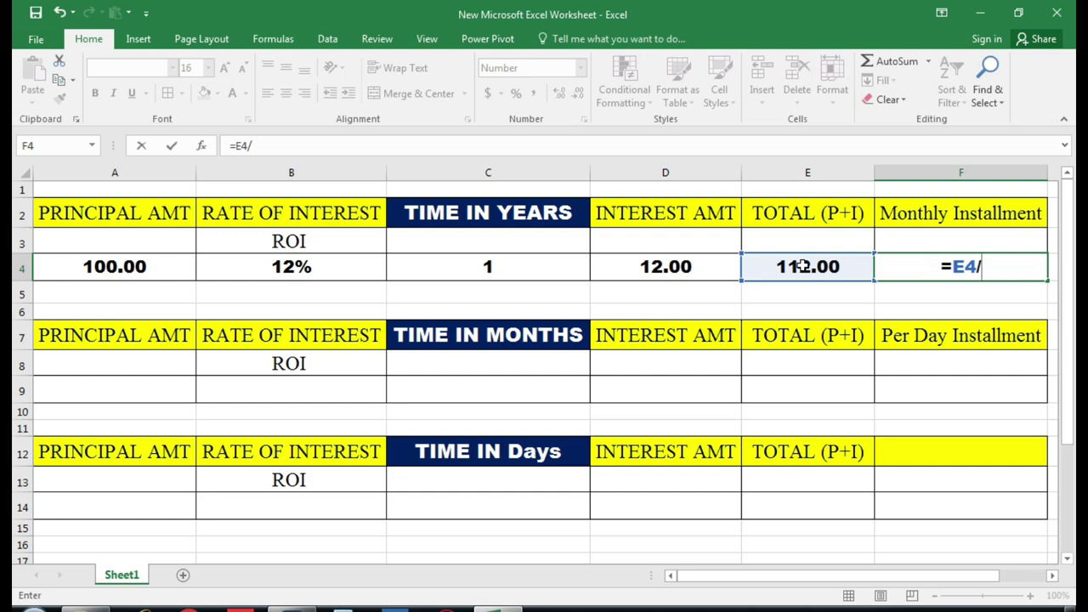
{"action": "type", "text": "12"}
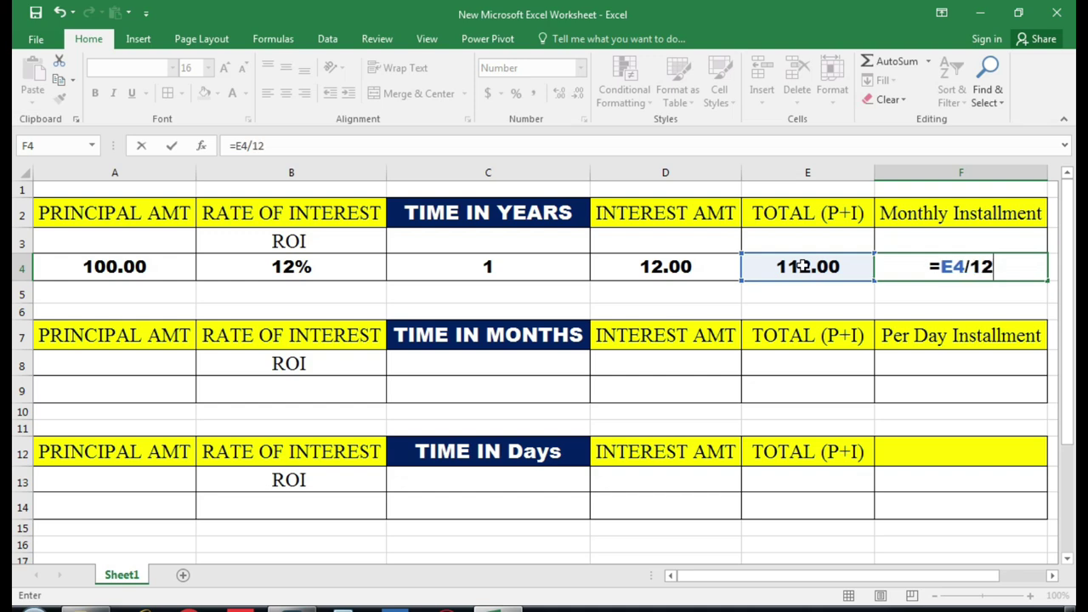
{"action": "key", "text": "Return"}
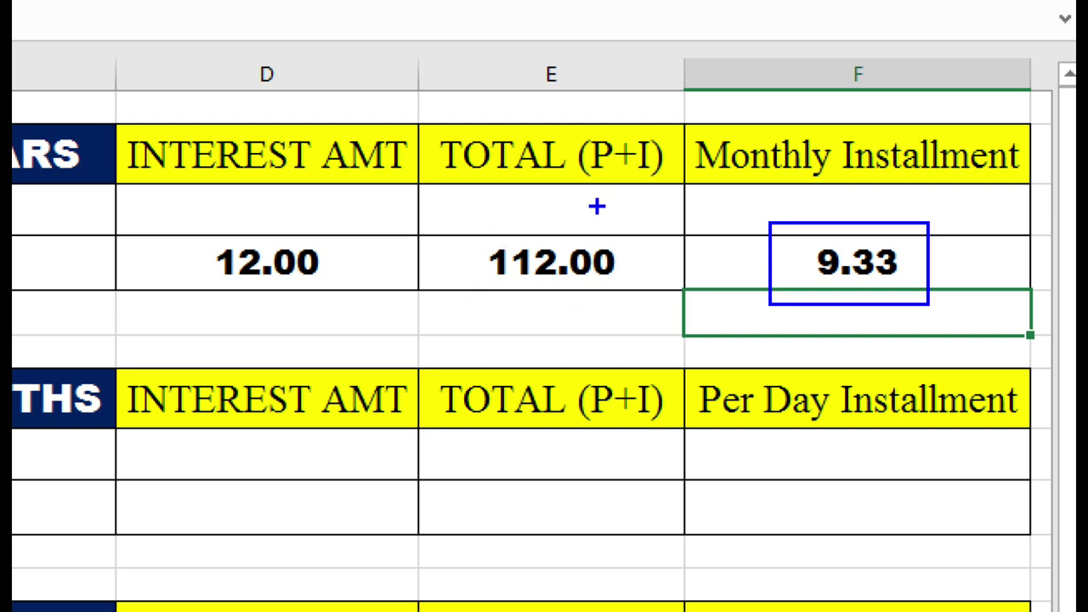
{"action": "left_click_drag", "start_coordinate": [503, 207], "coordinate": [655, 306]}
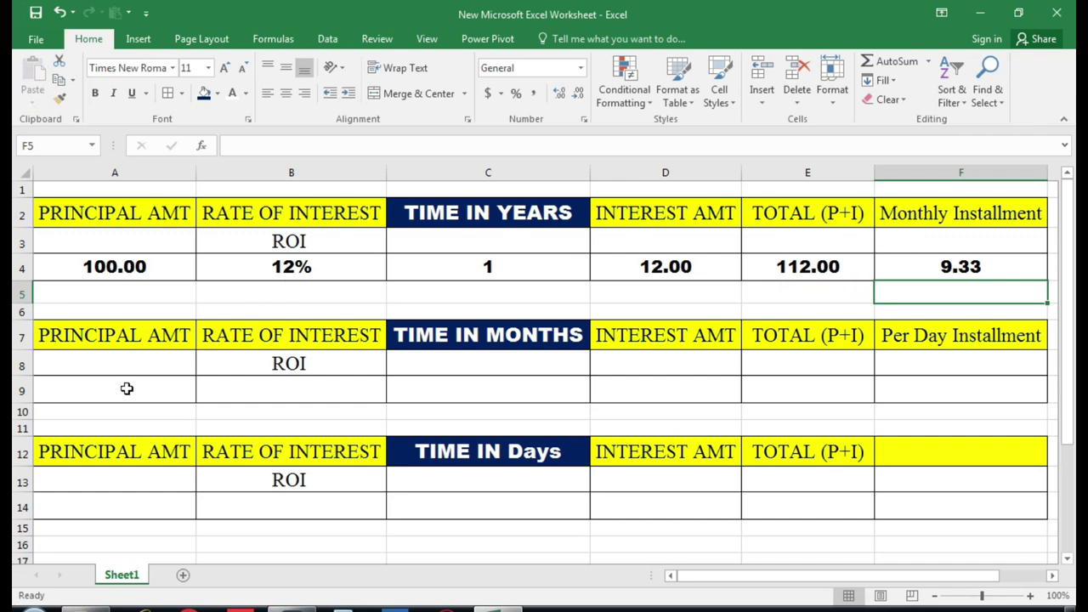
Step: Enter principal 100, rate 12% and time 1 in A9:C9 of the months table
{"action": "left_click", "coordinate": [126, 388]}
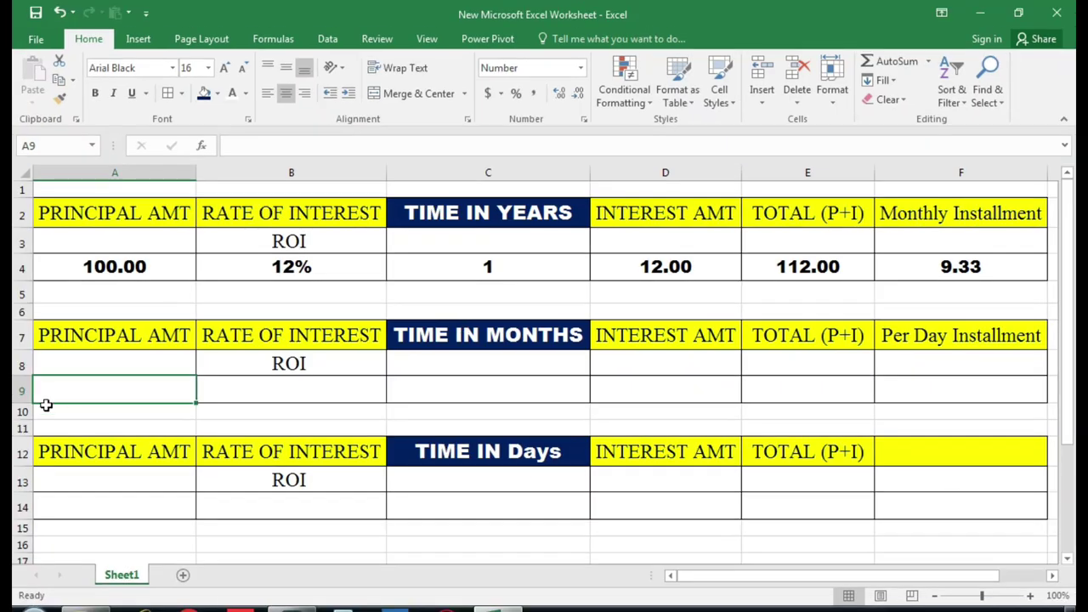
{"action": "type", "text": "1"}
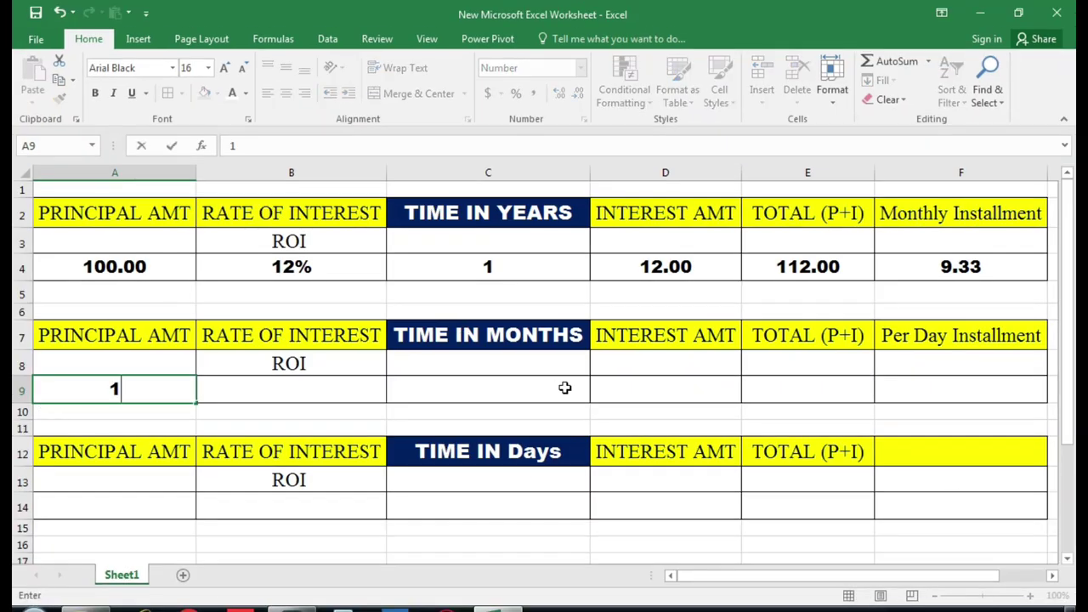
{"action": "type", "text": "00"}
{"action": "key", "text": "Return"}
{"action": "key", "text": "Up"}
{"action": "key", "text": "Right"}
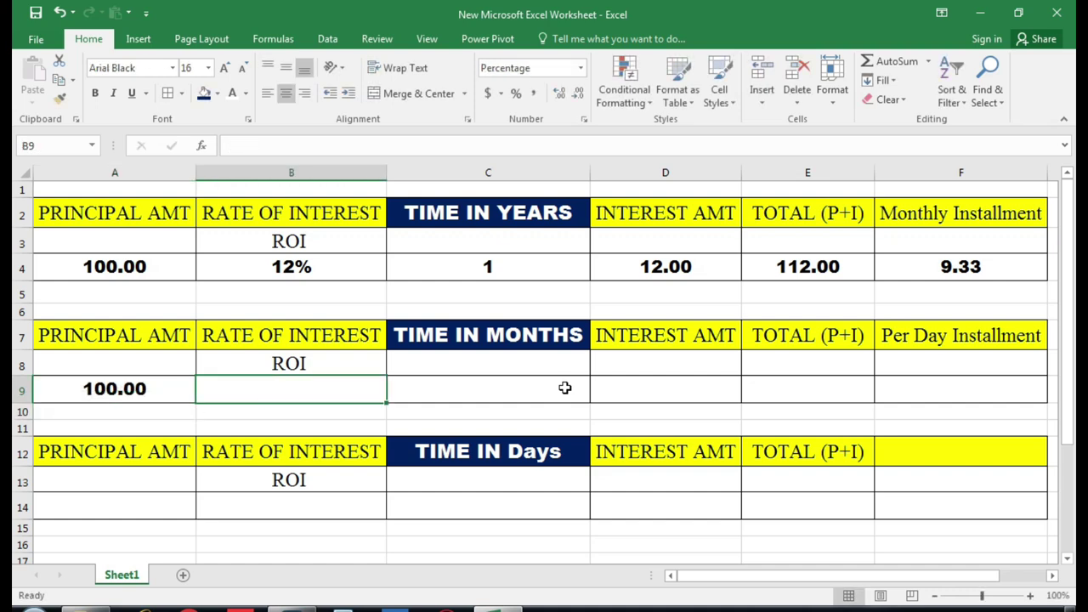
{"action": "type", "text": "12%"}
{"action": "key", "text": "Return"}
{"action": "key", "text": "Up"}
{"action": "key", "text": "Right"}
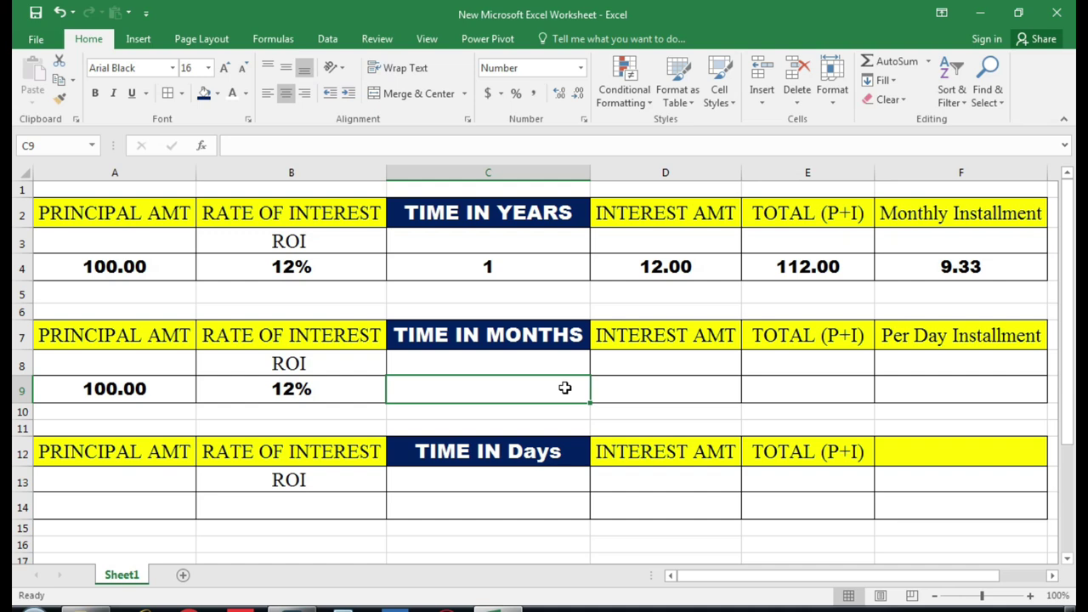
{"action": "type", "text": "1"}
{"action": "key", "text": "Return"}
{"action": "key", "text": "Up"}
{"action": "key", "text": "Right"}
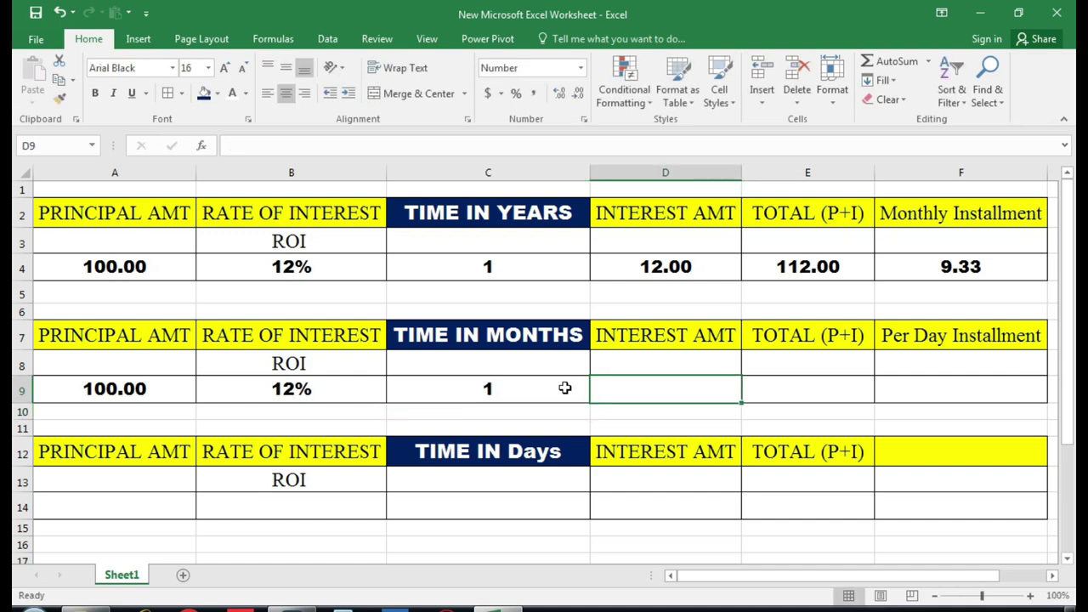
Step: Enter =A9*B9*C9/12 in D9 for 1.00 interest, circling it against the yearly 12.00
{"action": "type", "text": "="}
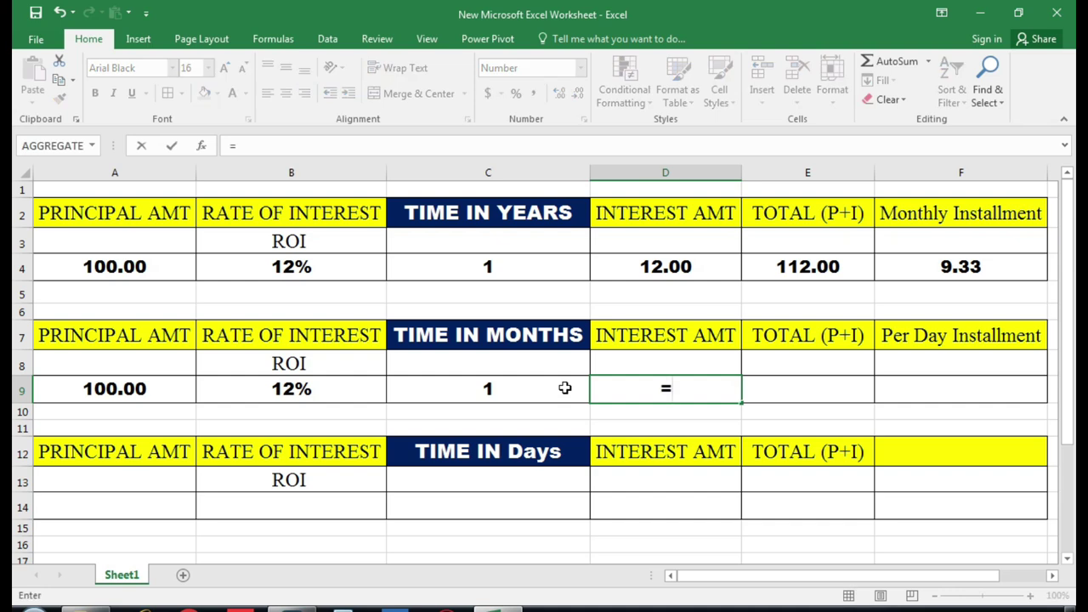
{"action": "left_click", "coordinate": [121, 387]}
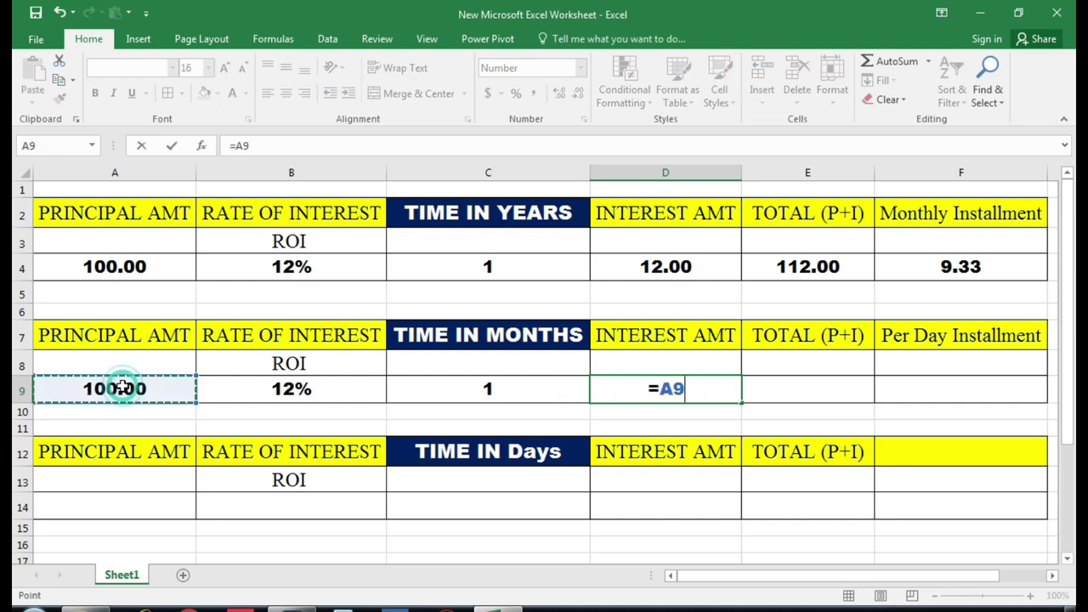
{"action": "type", "text": "*"}
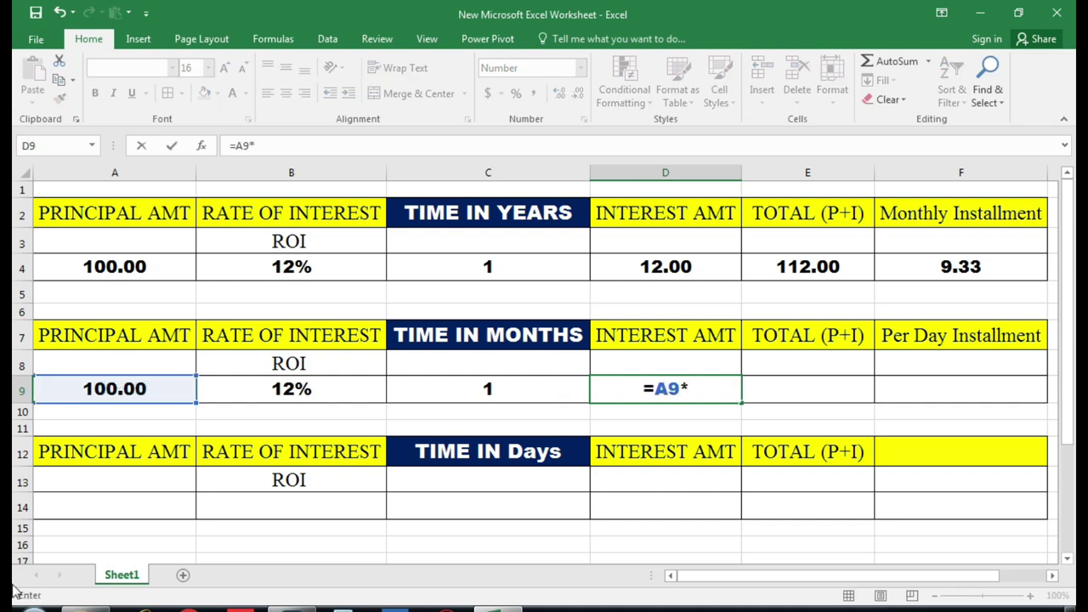
{"action": "left_click", "coordinate": [238, 389]}
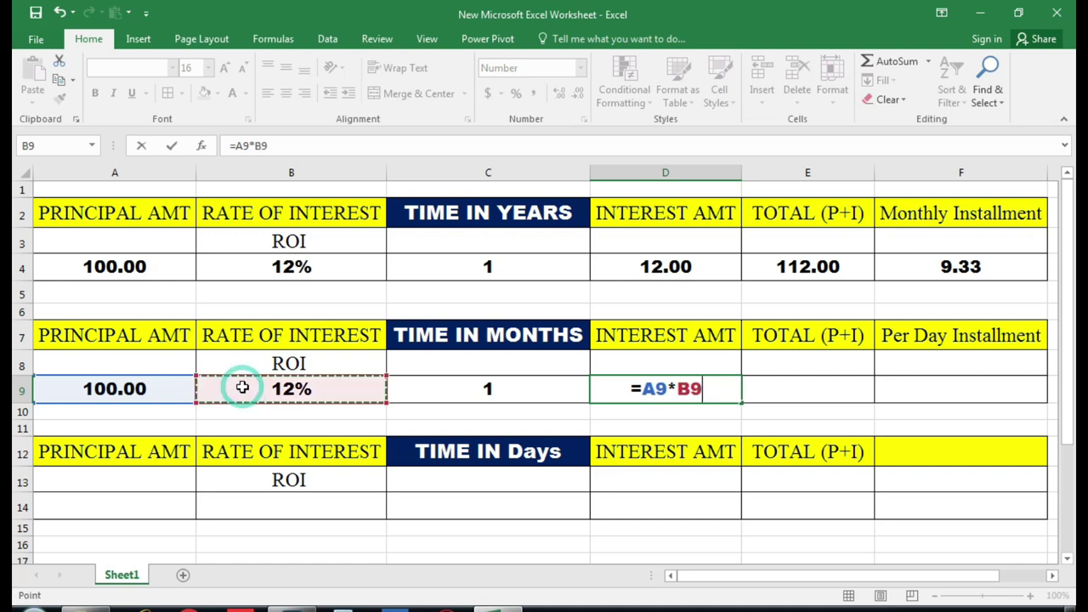
{"action": "type", "text": "*"}
{"action": "left_click", "coordinate": [466, 388]}
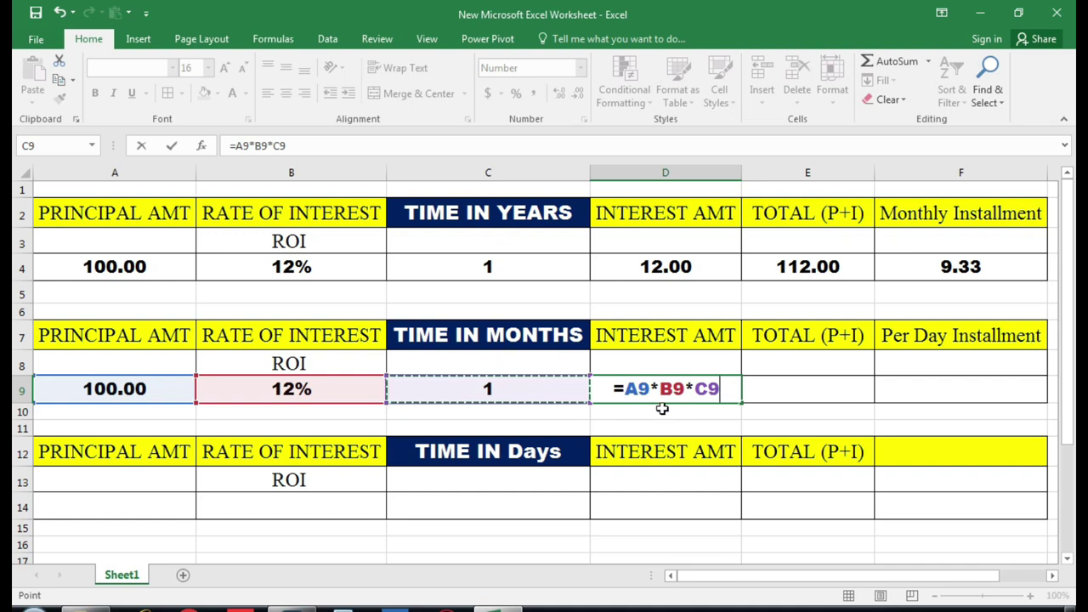
{"action": "type", "text": "/"}
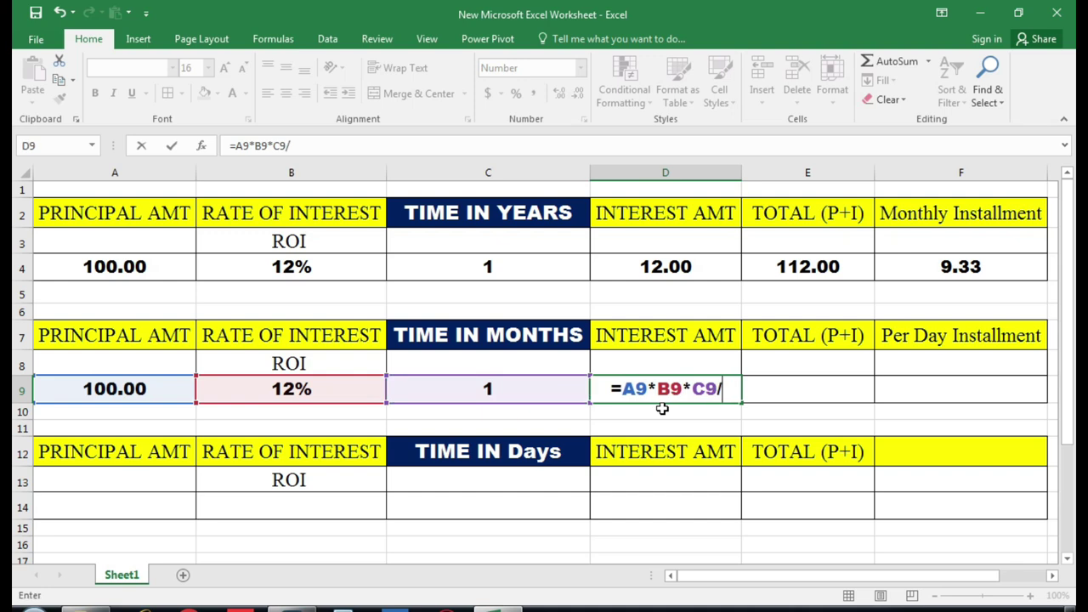
{"action": "type", "text": "12"}
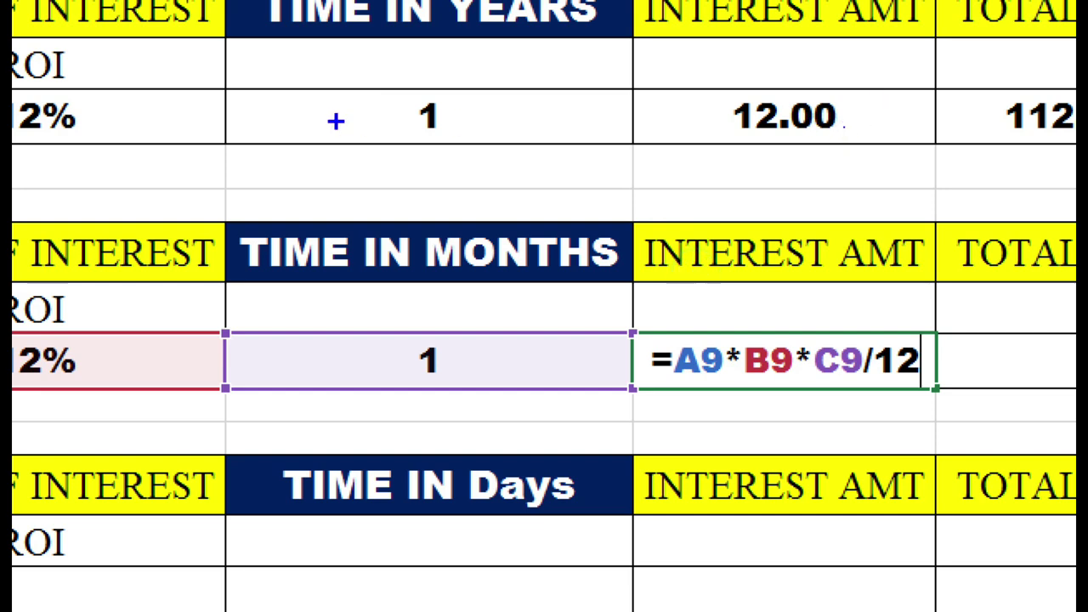
{"action": "mouse_move", "coordinate": [382, 68]}
{"action": "left_mouse_down"}
{"action": "mouse_move", "coordinate": [393, 57]}
{"action": "mouse_move", "coordinate": [342, 85]}
{"action": "left_mouse_up"}
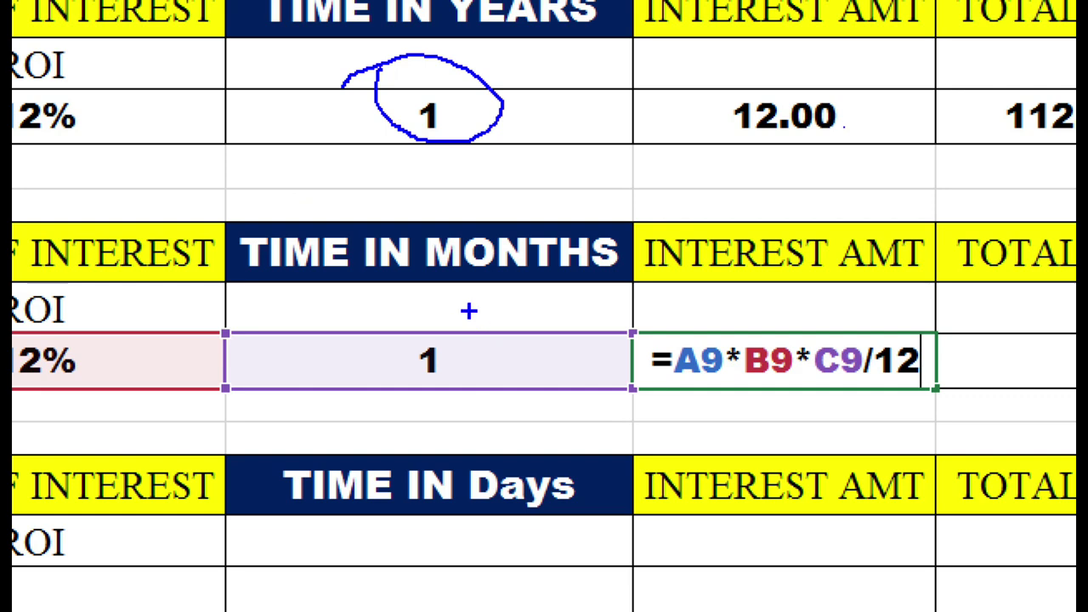
{"action": "left_click_drag", "start_coordinate": [659, 307], "coordinate": [655, 309]}
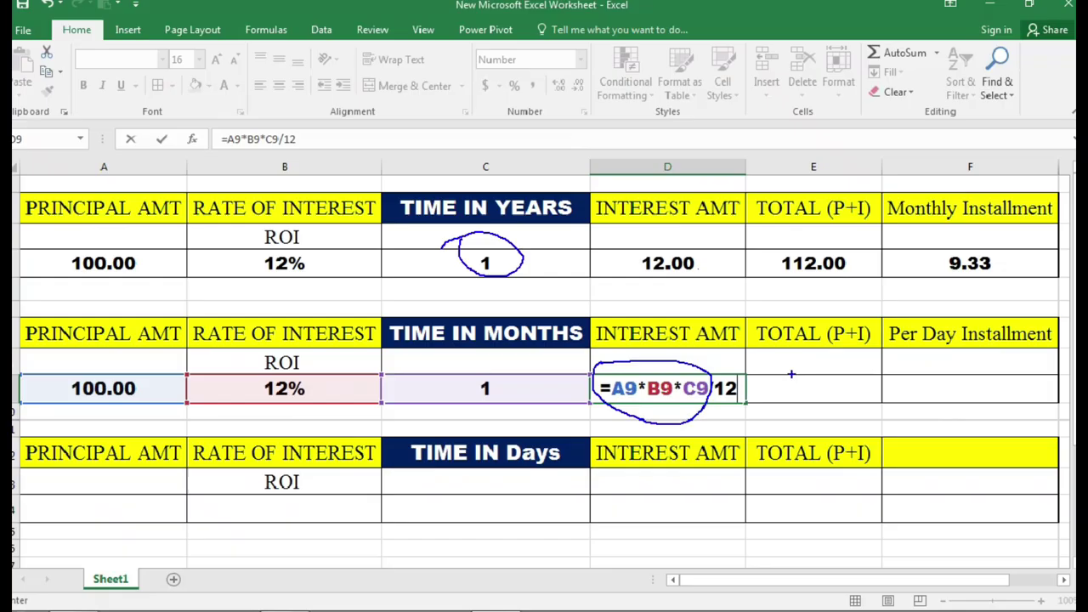
{"action": "key", "text": "Return"}
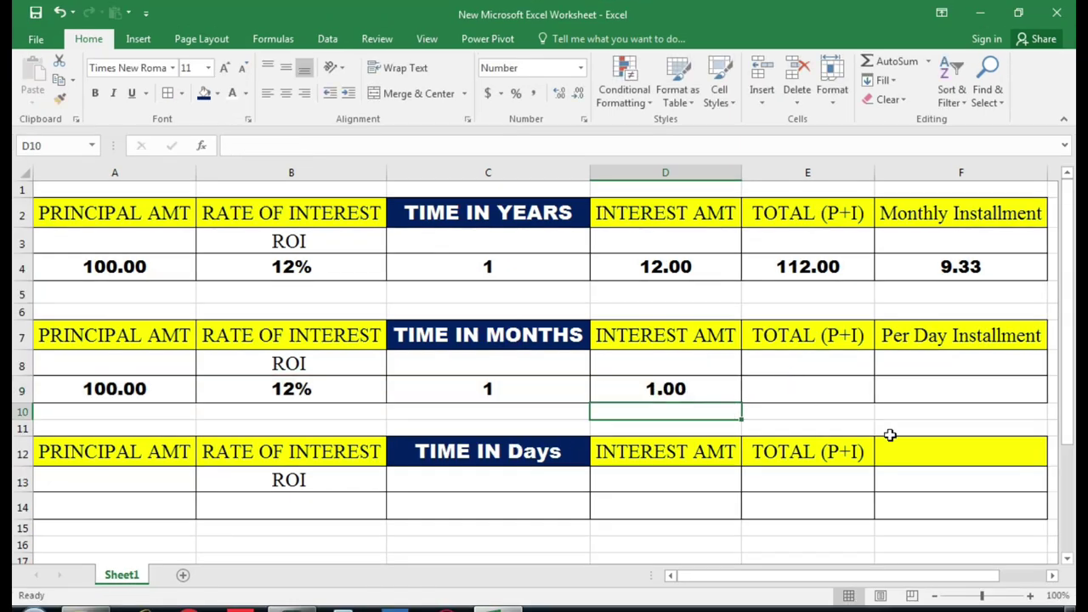
{"action": "left_click", "coordinate": [684, 388]}
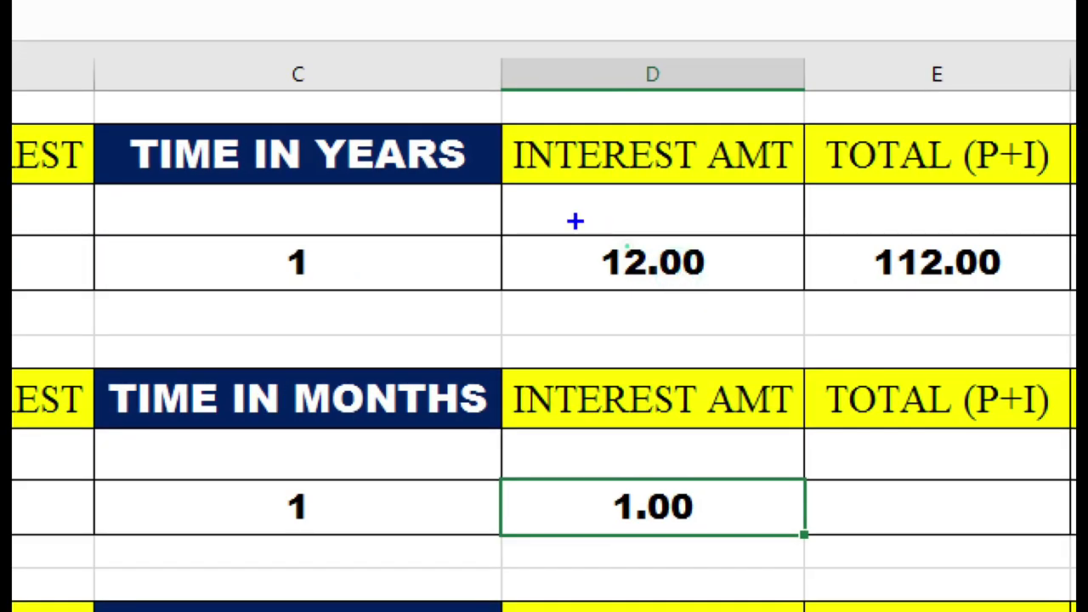
{"action": "left_click_drag", "start_coordinate": [575, 221], "coordinate": [558, 237]}
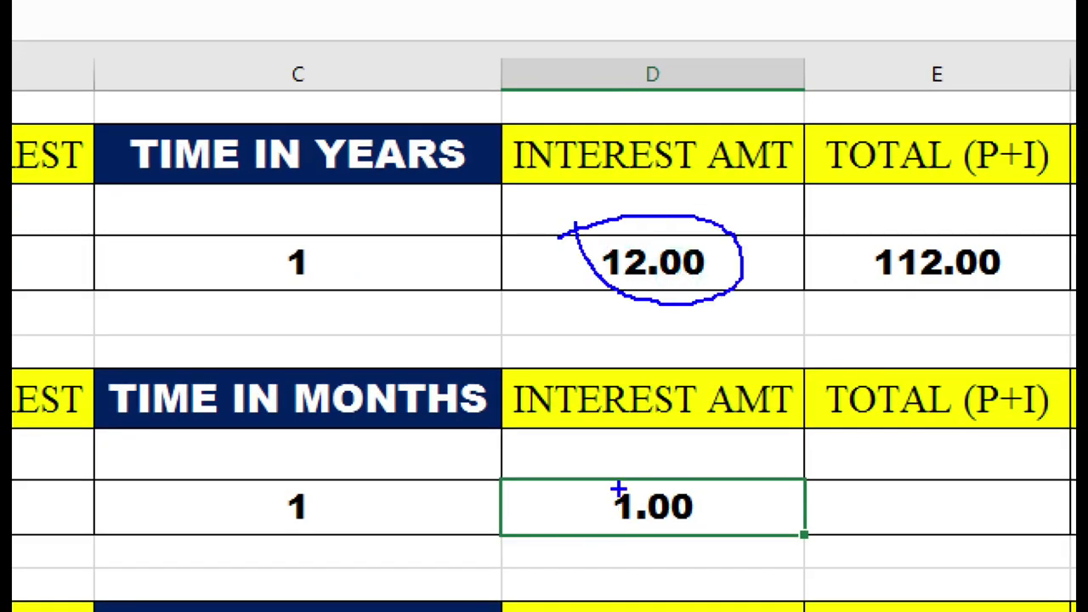
{"action": "left_click_drag", "start_coordinate": [595, 454], "coordinate": [586, 459]}
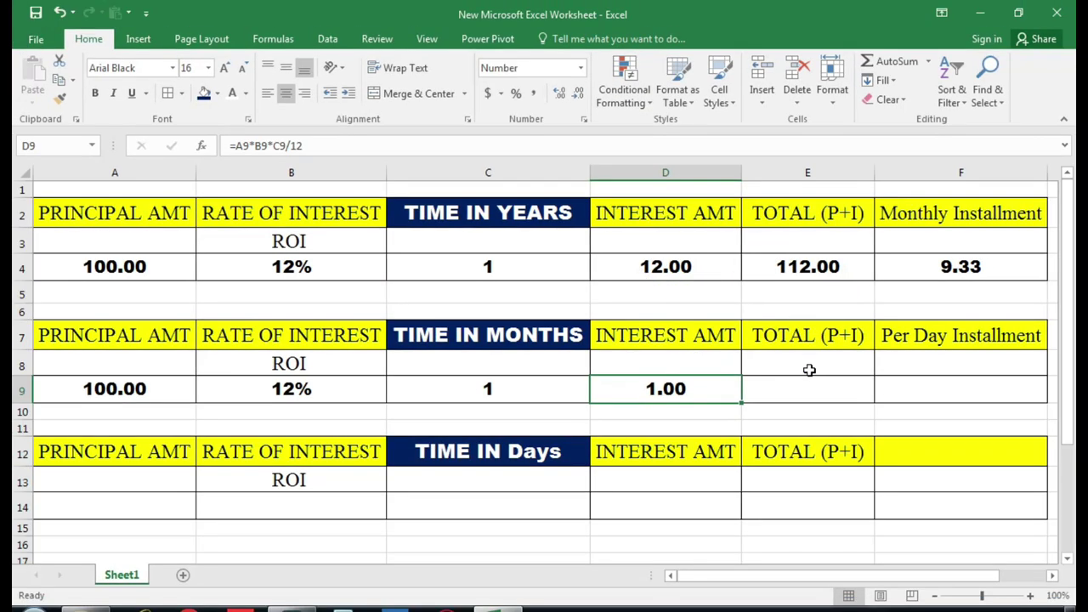
Step: Set E9 to principal plus interest (A9 + D9), showing 101.00
{"action": "left_click", "coordinate": [808, 386]}
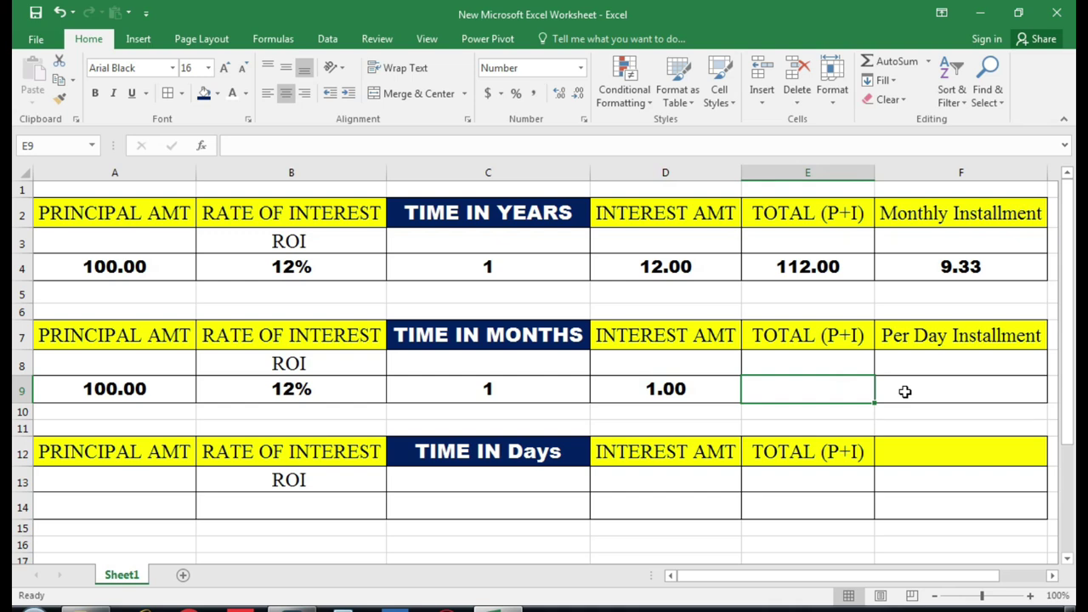
{"action": "type", "text": "+"}
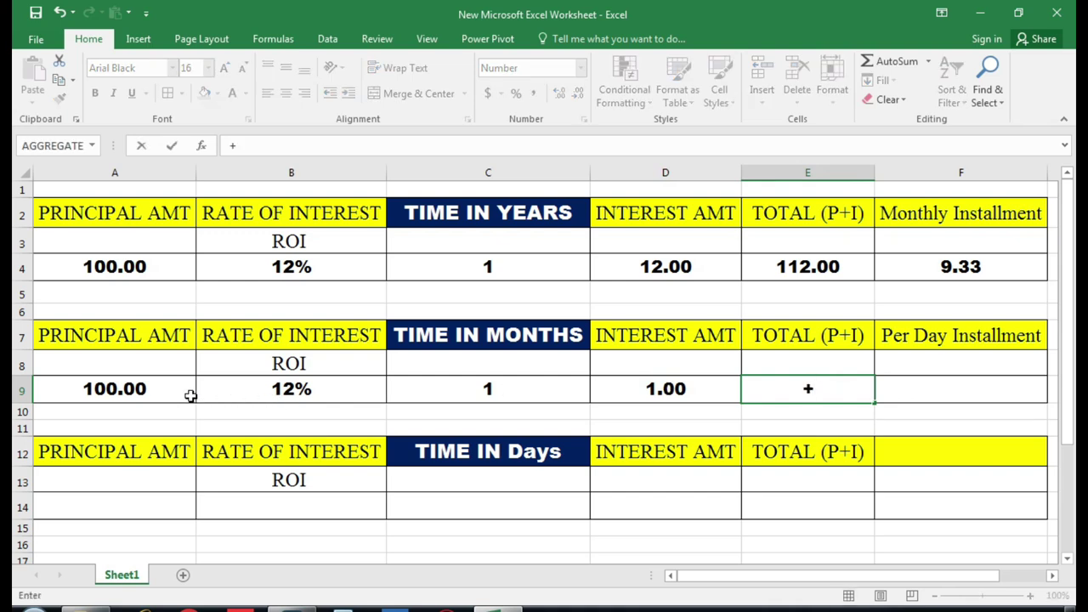
{"action": "left_click", "coordinate": [168, 388]}
{"action": "type", "text": "+"}
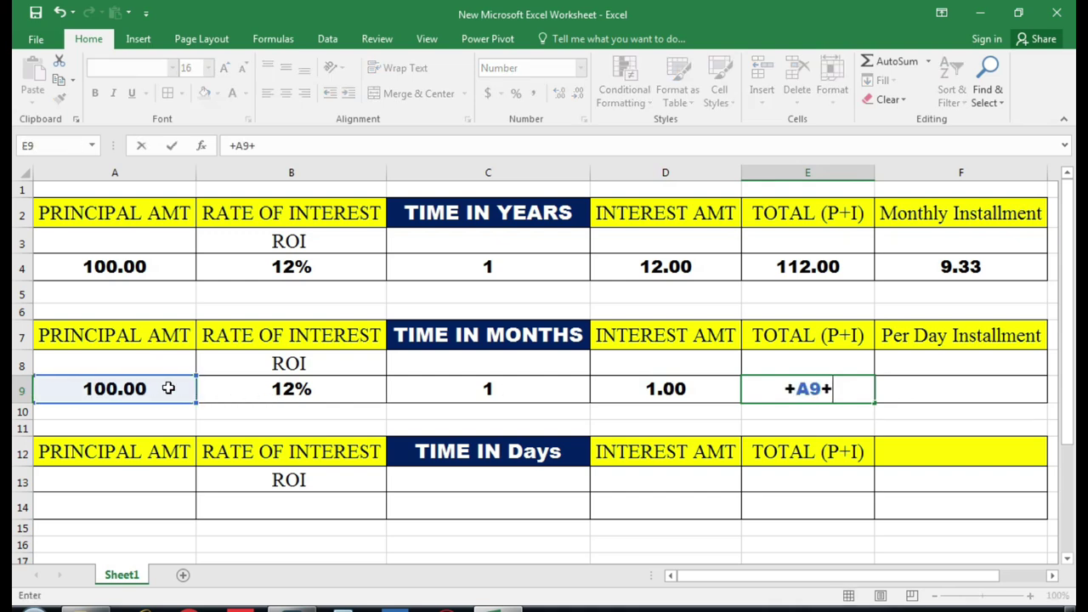
{"action": "left_click", "coordinate": [614, 388]}
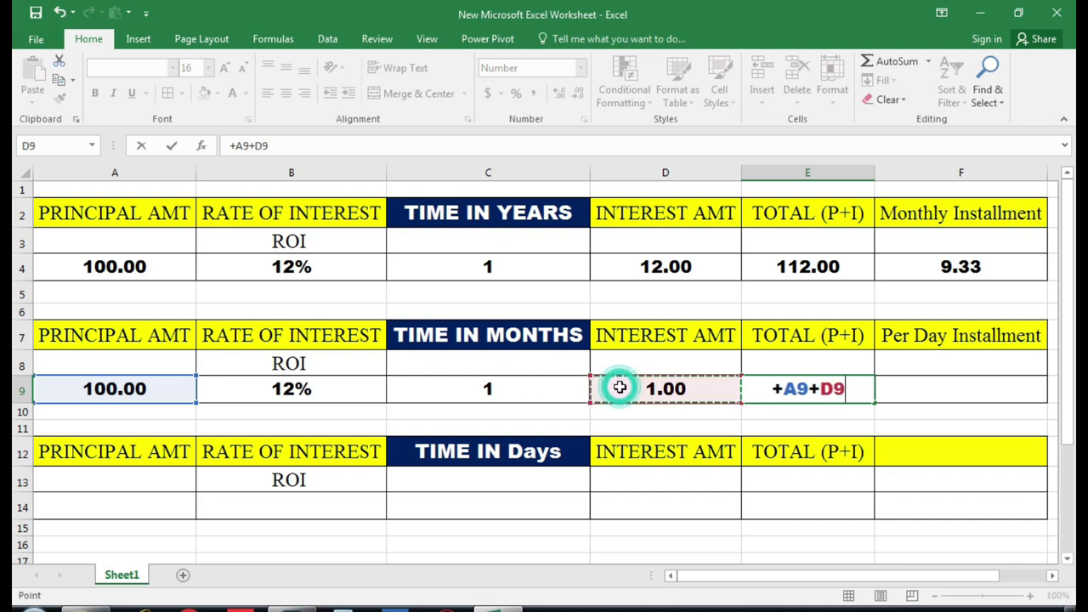
{"action": "key", "text": "Return"}
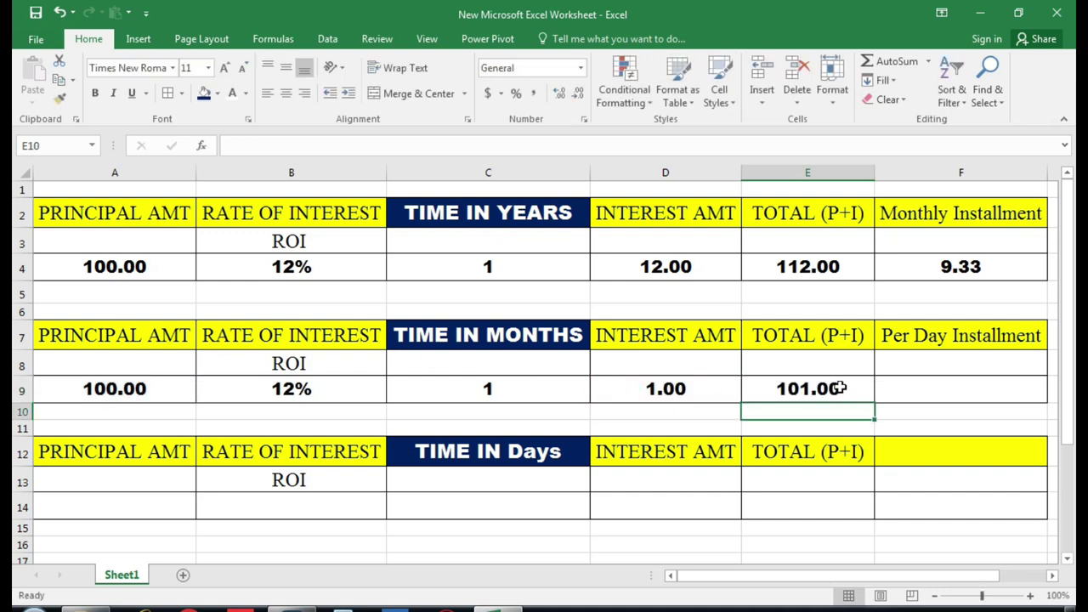
{"action": "left_click", "coordinate": [843, 387]}
{"action": "left_click", "coordinate": [958, 399]}
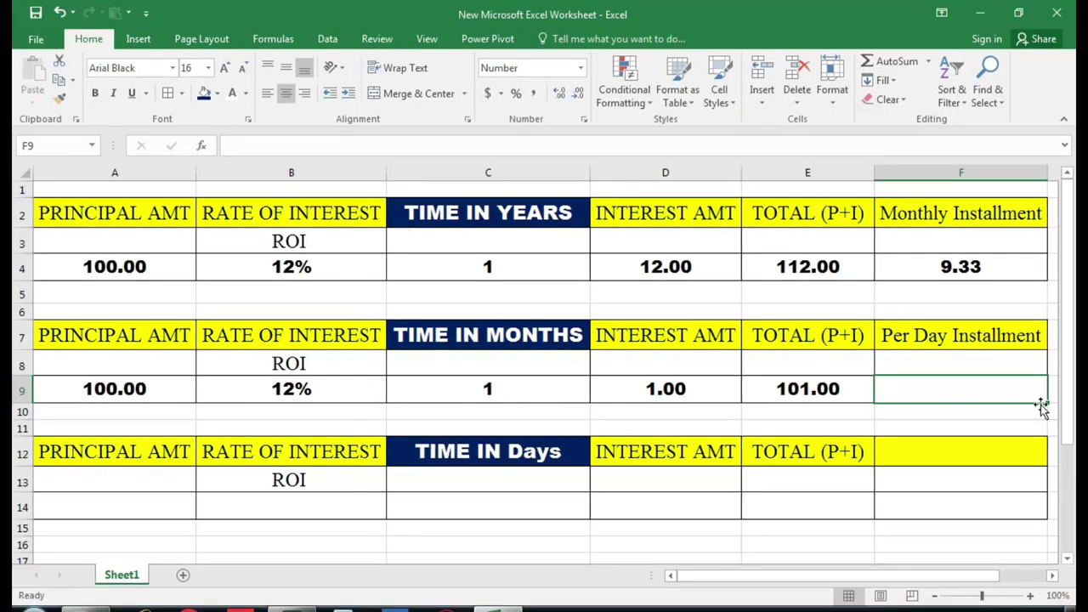
Step: Enter =E9/30 in F9 so the per-day installment shows 3.37
{"action": "type", "text": "="}
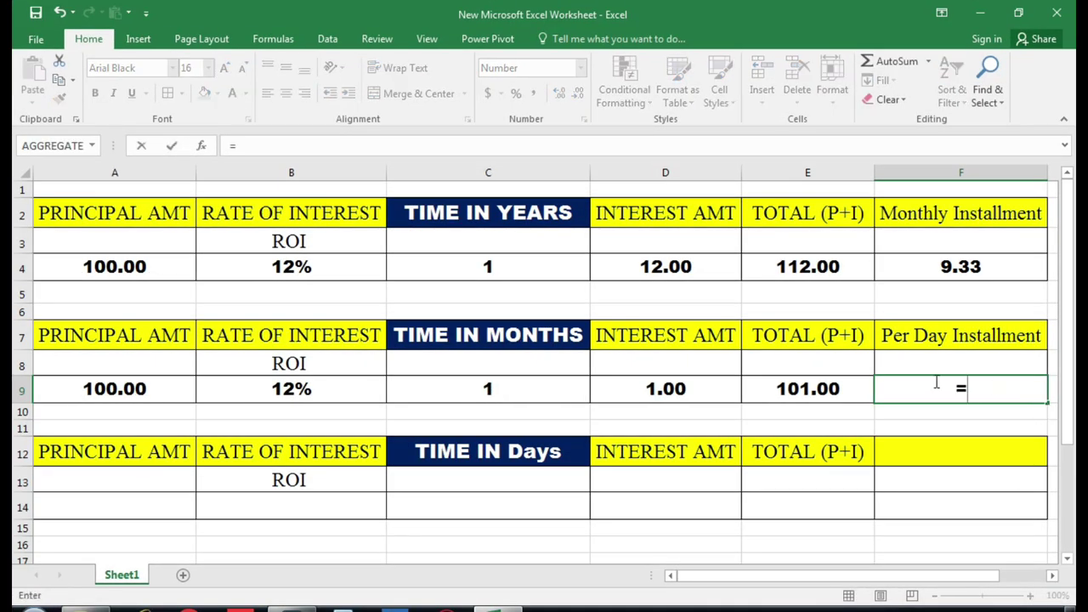
{"action": "left_click", "coordinate": [804, 389]}
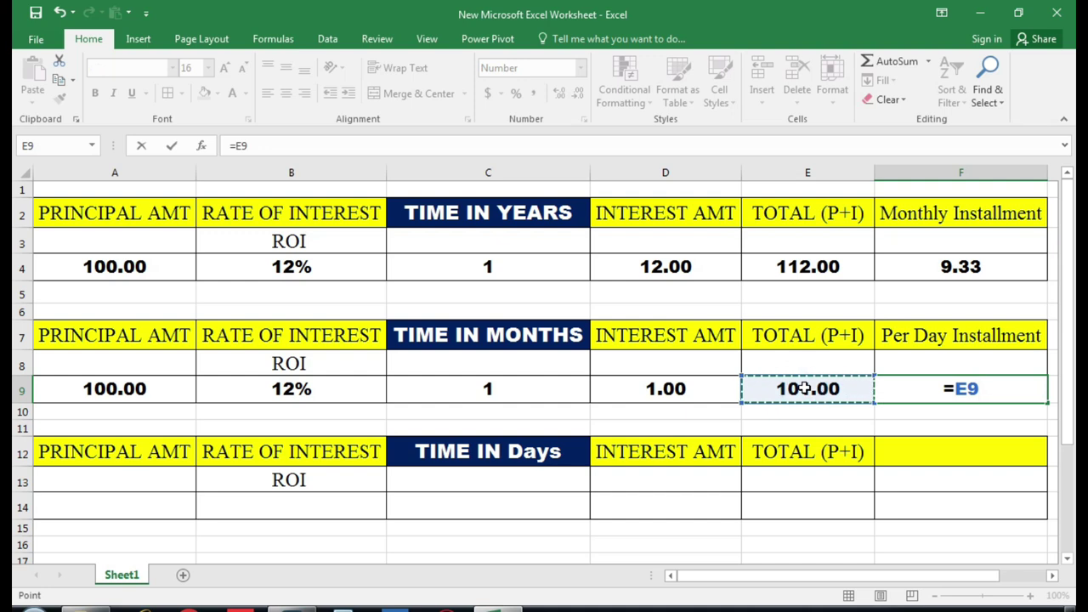
{"action": "type", "text": "/"}
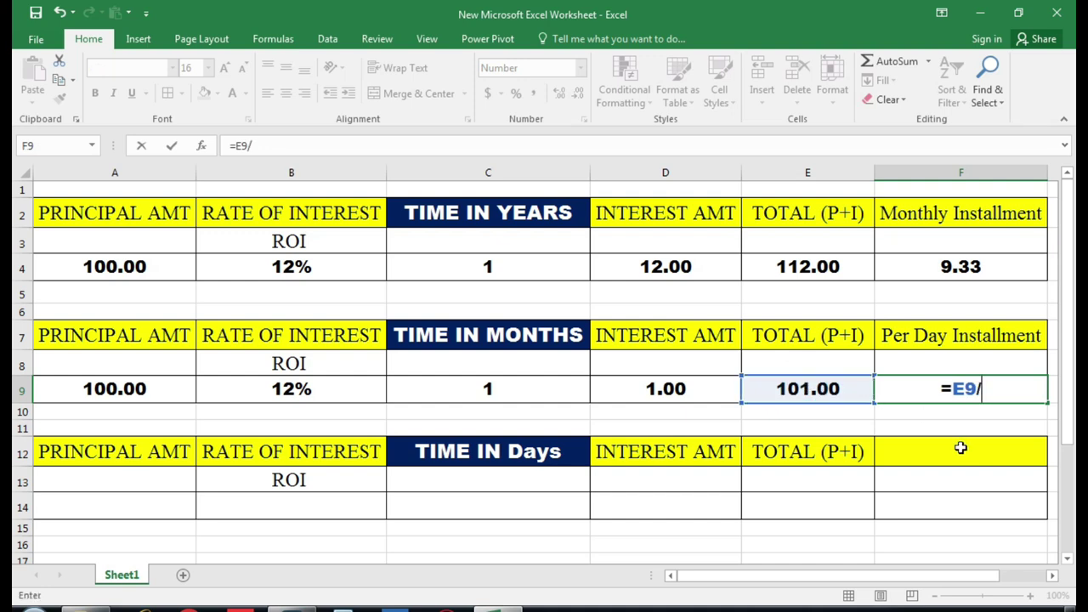
{"action": "type", "text": "30"}
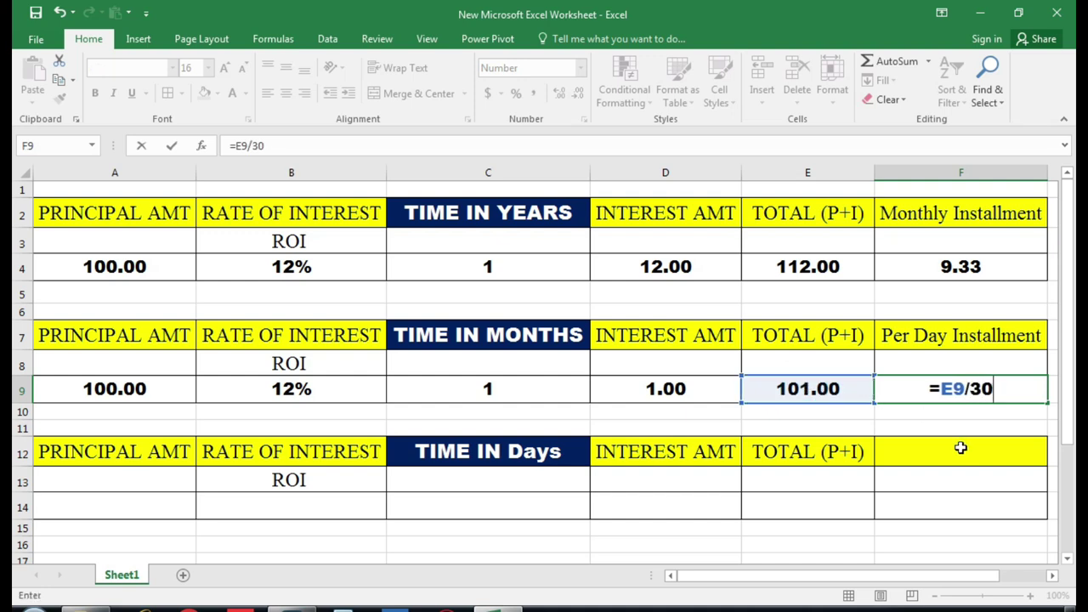
{"action": "key", "text": "Return"}
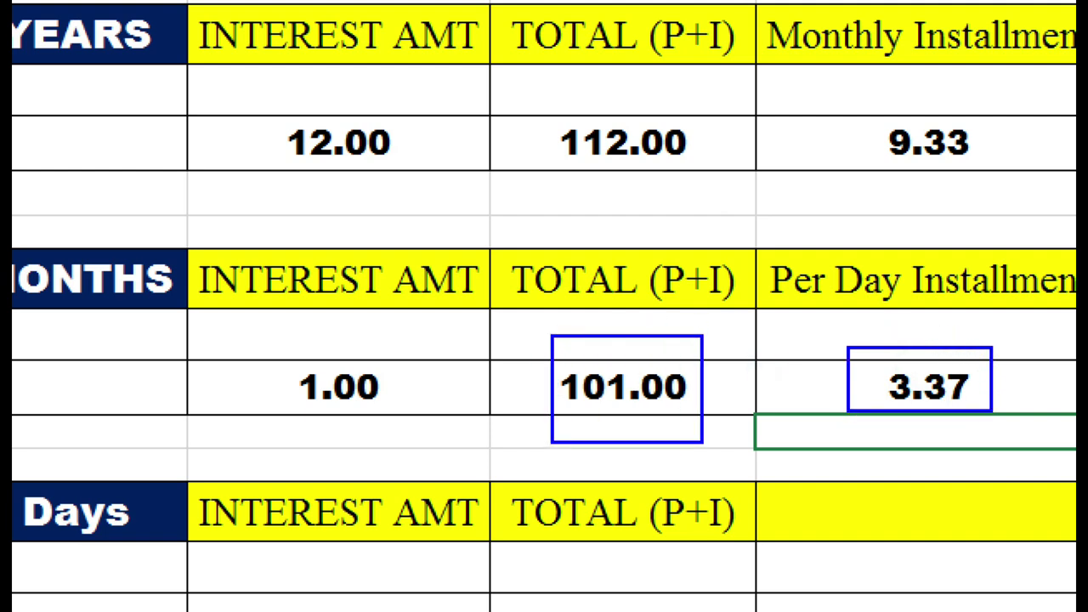
{"action": "scroll", "coordinate": [552, 416], "scroll_direction": "down", "scroll_amount": 1}
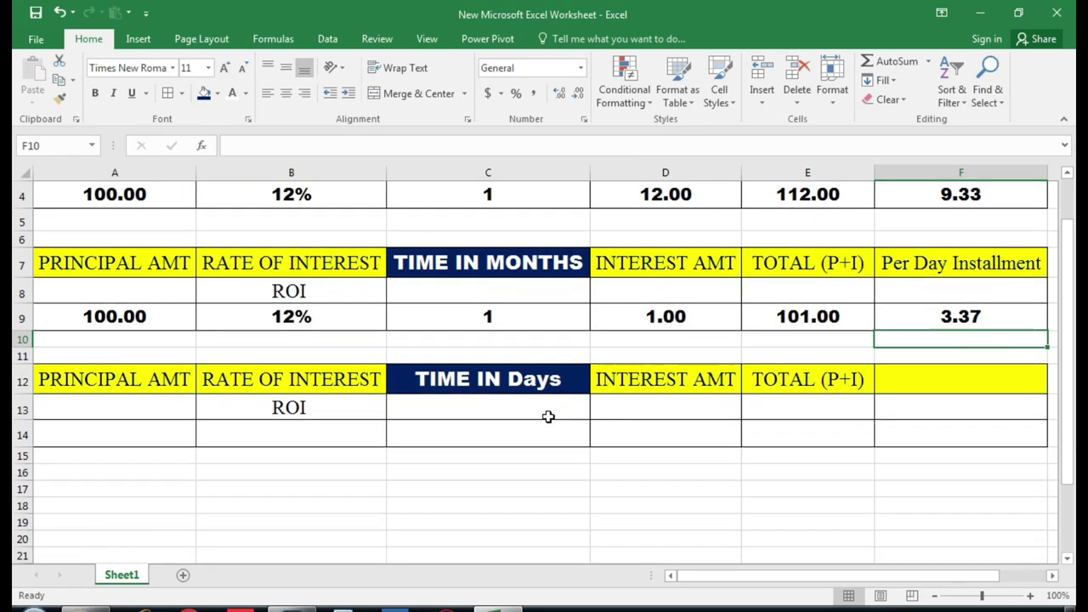
Step: Fill the days table row with principal 100, rate 12% and time 1 day
{"action": "left_click", "coordinate": [516, 410]}
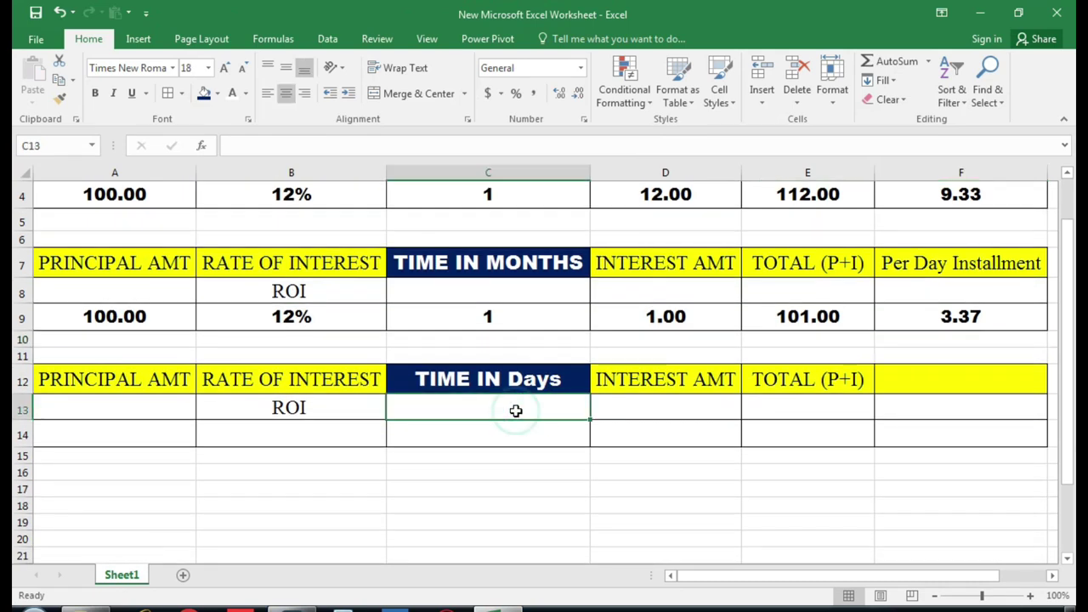
{"action": "left_click", "coordinate": [121, 433]}
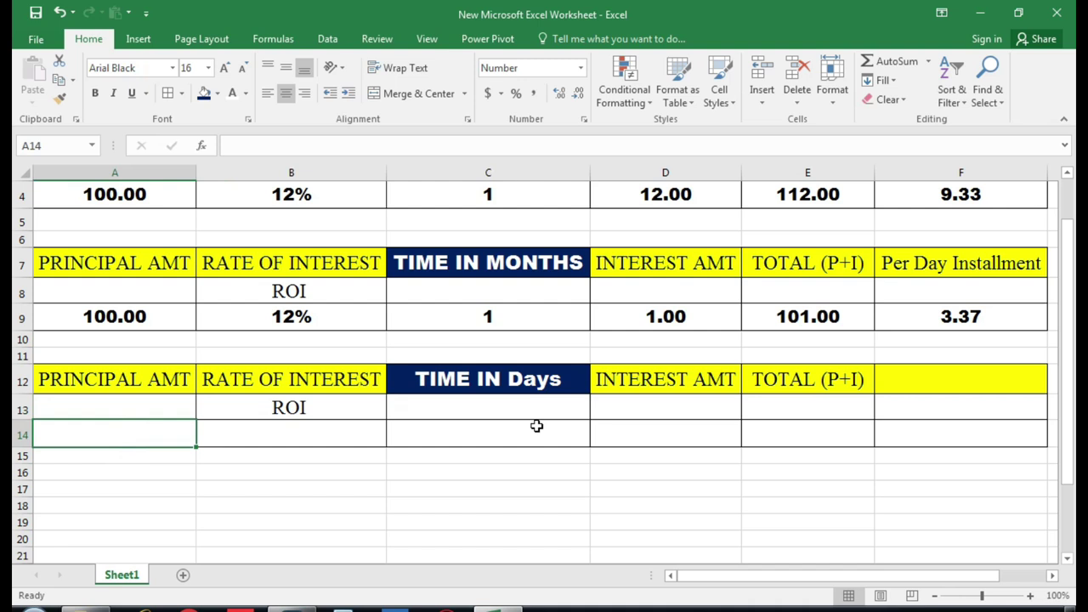
{"action": "type", "text": "100"}
{"action": "key", "text": "ctrl+Return"}
{"action": "key", "text": "Tab"}
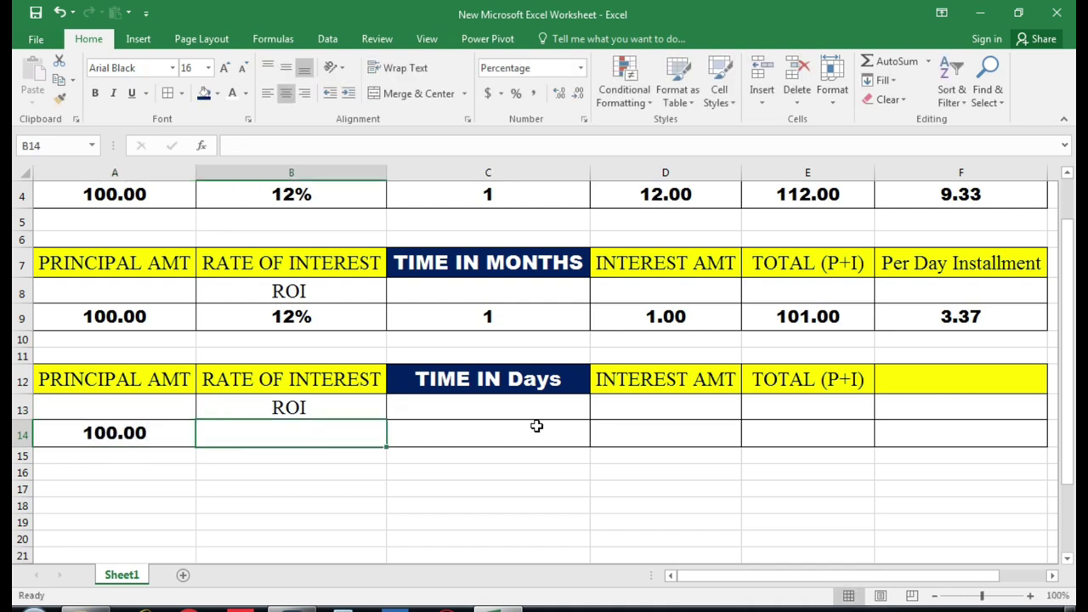
{"action": "type", "text": "12%"}
{"action": "key", "text": "ctrl+Return"}
{"action": "left_click", "coordinate": [536, 426]}
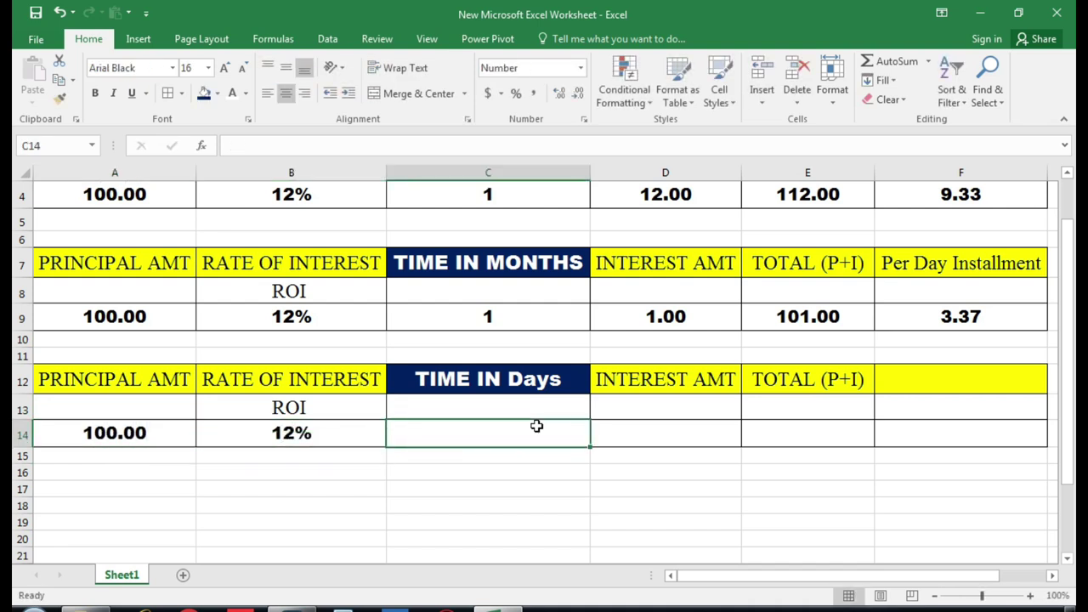
{"action": "type", "text": "1"}
{"action": "key", "text": "Tab"}
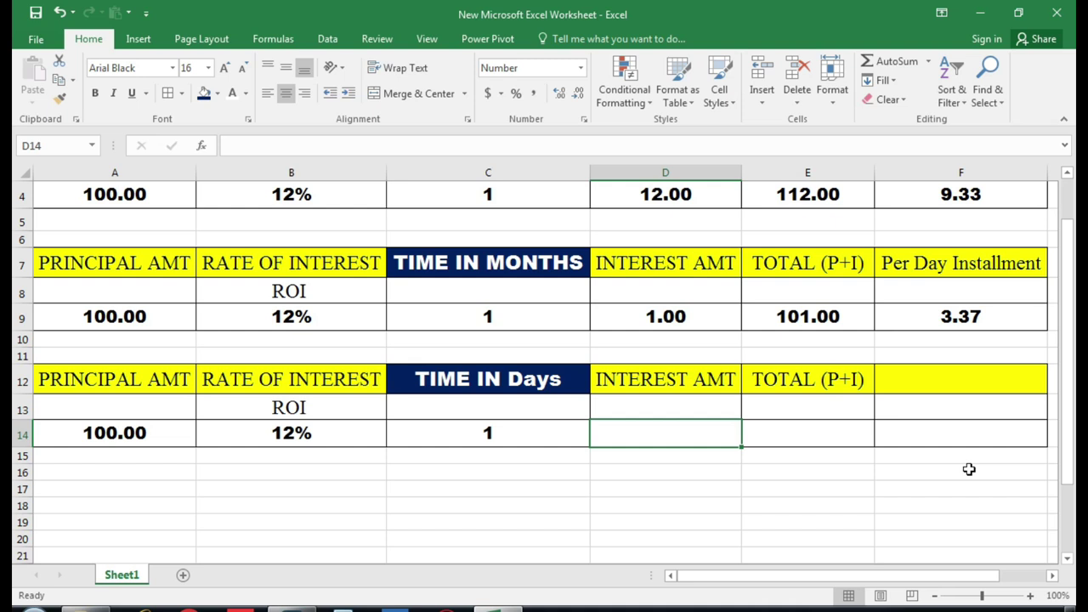
Step: Enter =A14*B14*C14/365 in D14 so the interest shows 0.03
{"action": "type", "text": "="}
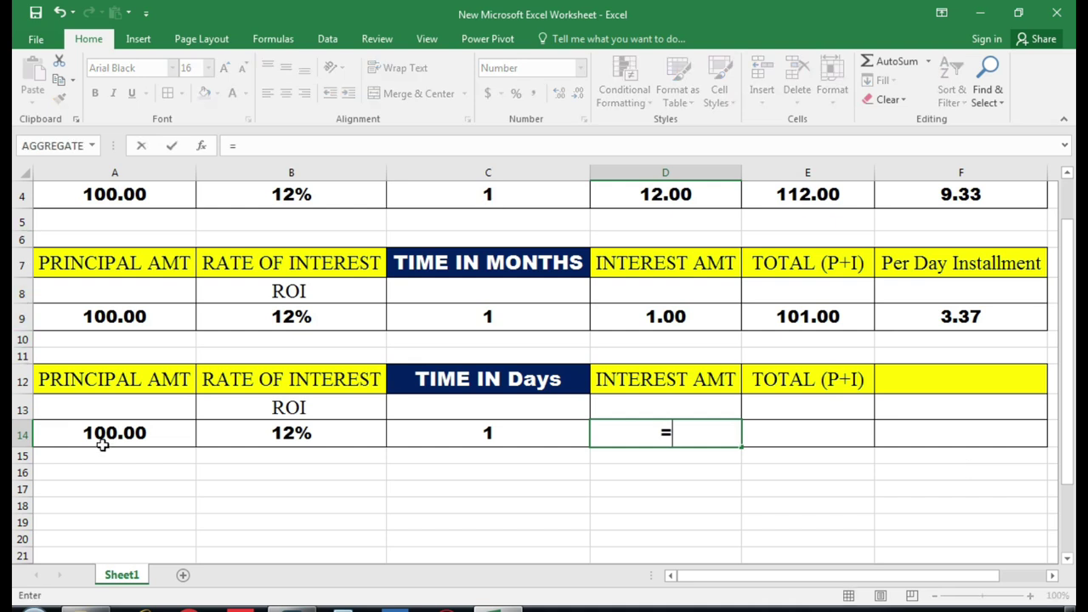
{"action": "left_click", "coordinate": [101, 433]}
{"action": "type", "text": "*"}
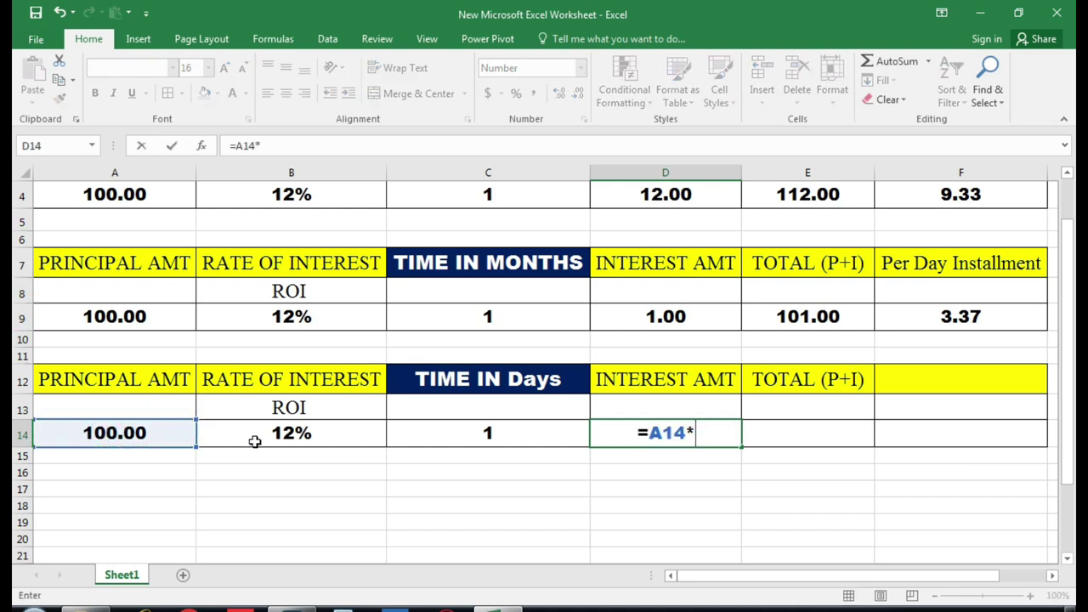
{"action": "left_click", "coordinate": [255, 440]}
{"action": "type", "text": "*"}
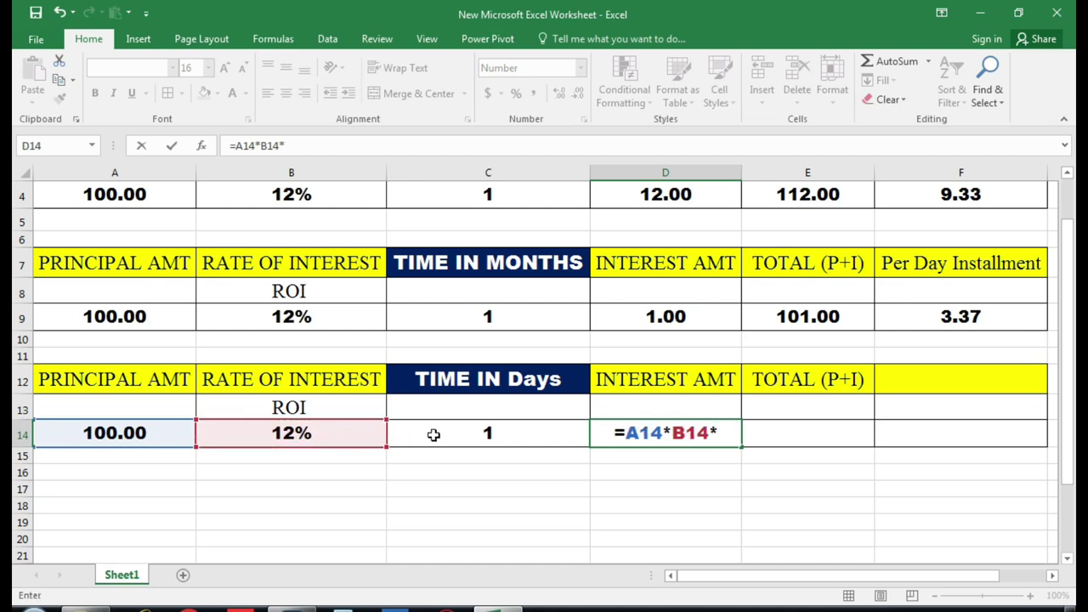
{"action": "left_click", "coordinate": [434, 434]}
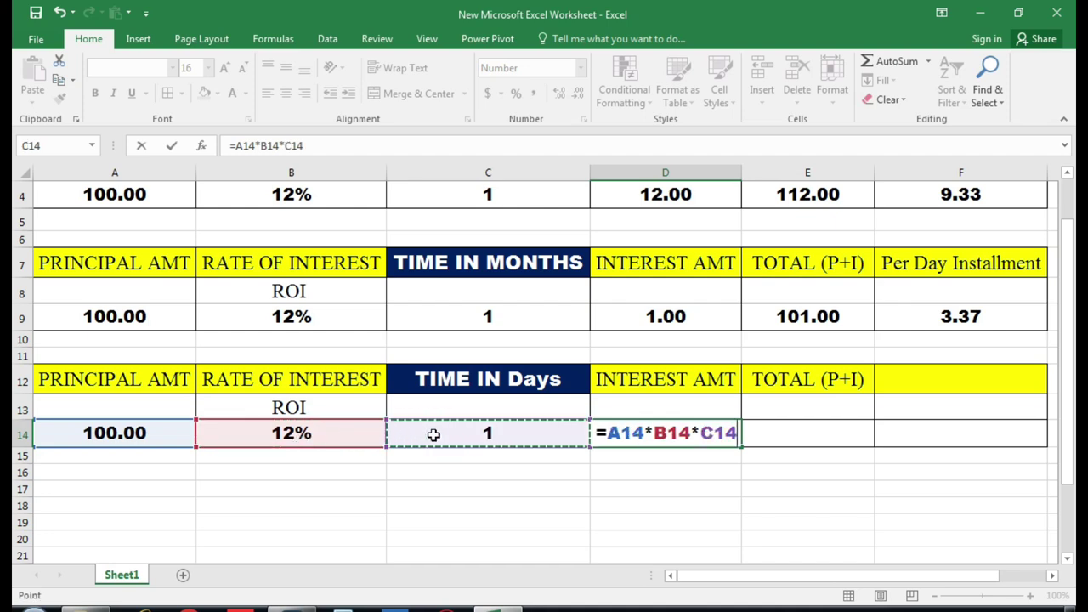
{"action": "type", "text": "/"}
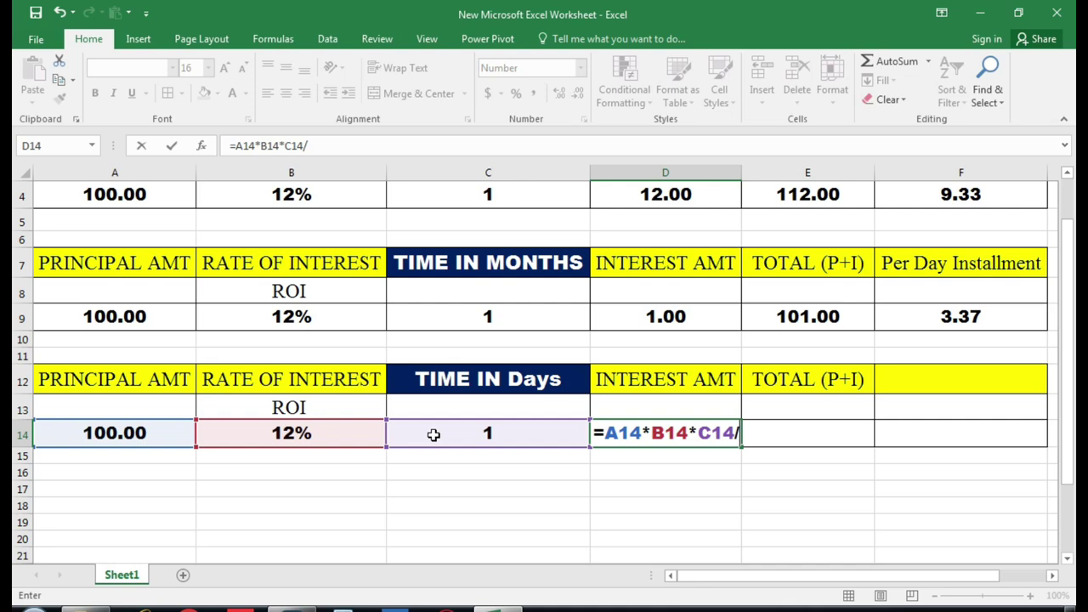
{"action": "type", "text": "365"}
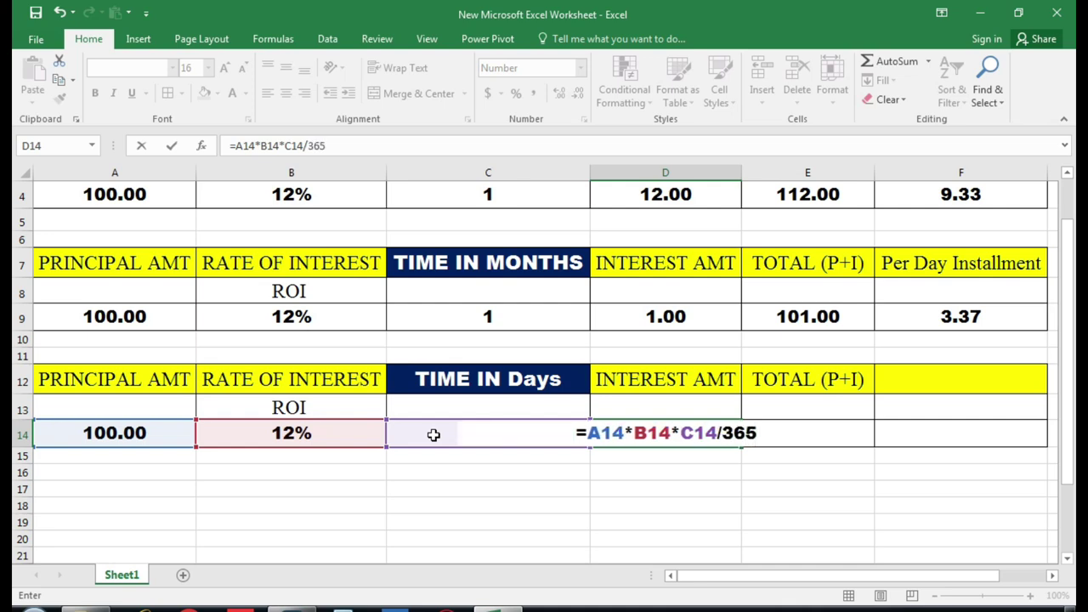
{"action": "key", "text": "Return"}
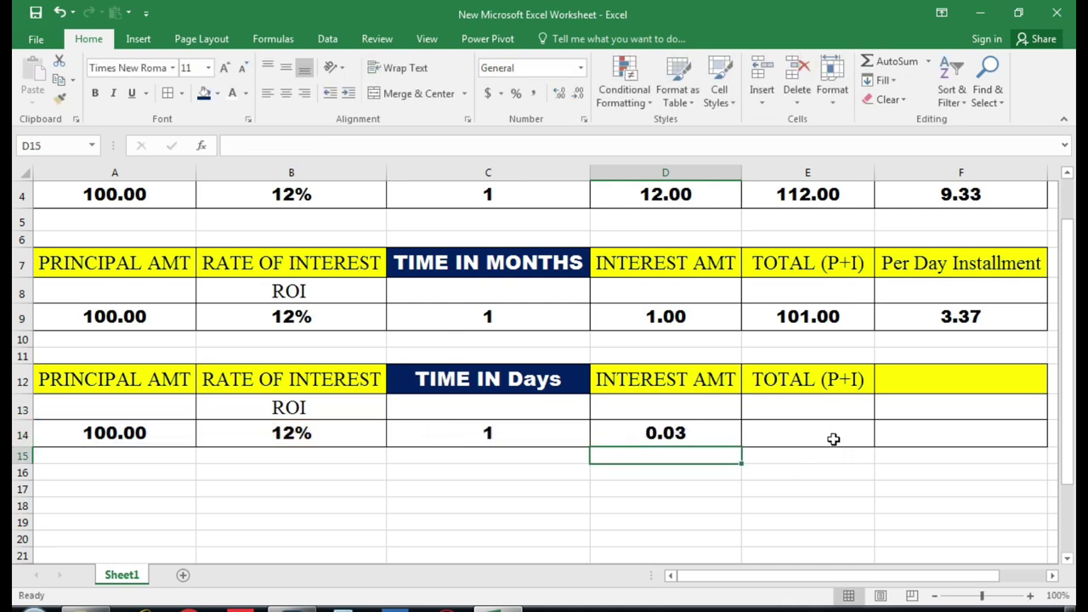
{"action": "left_click", "coordinate": [824, 432]}
Step: Enter =+D14+A14 in E14 to total interest and principal, giving 100.03
{"action": "type", "text": "+"}
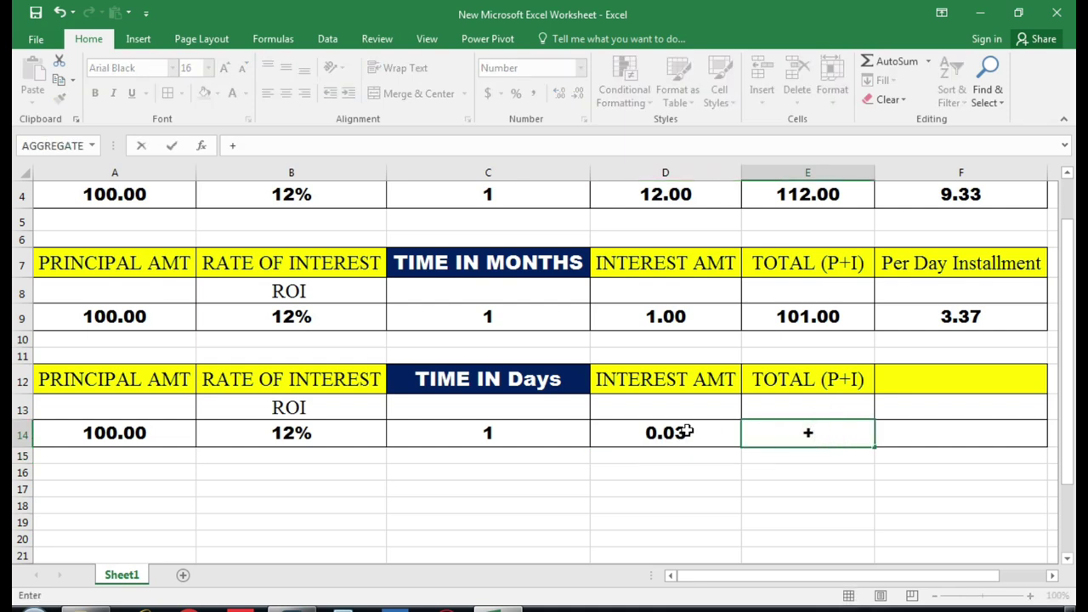
{"action": "left_click", "coordinate": [687, 432]}
{"action": "type", "text": "+"}
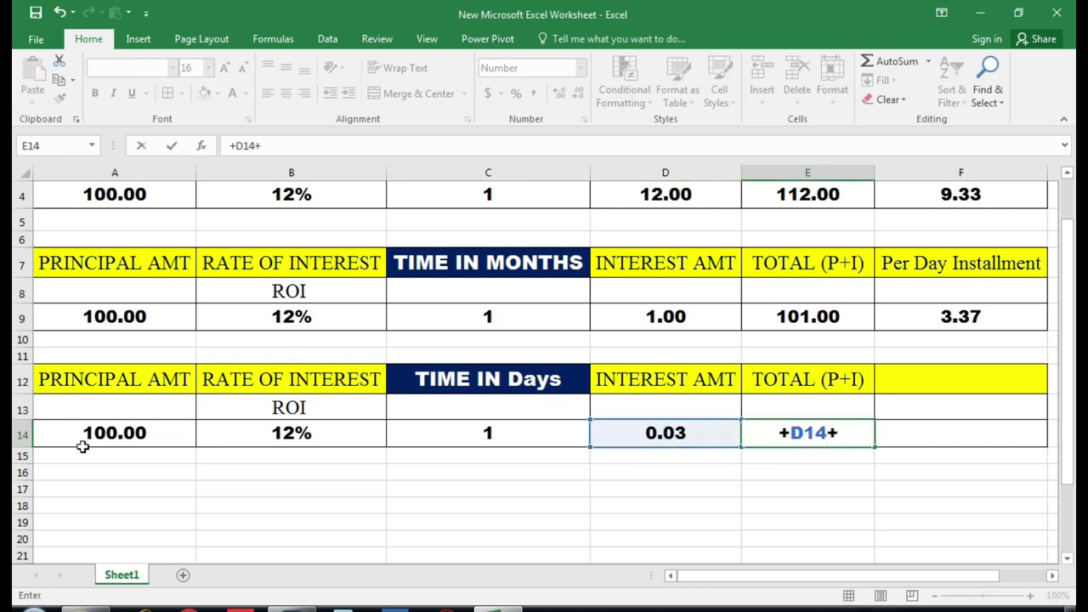
{"action": "left_click", "coordinate": [104, 432]}
{"action": "key", "text": "Return"}
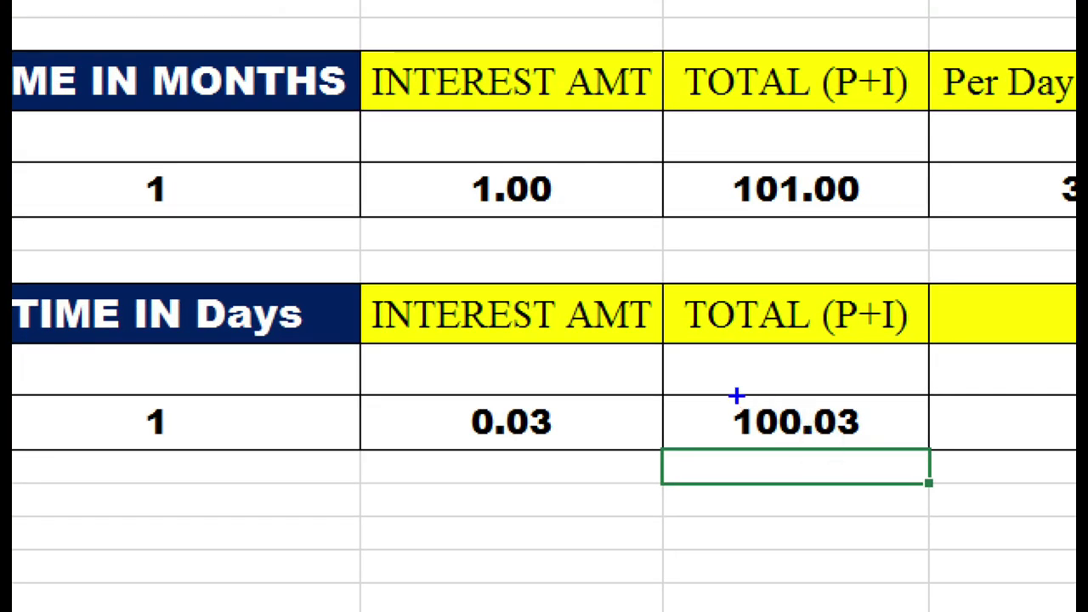
{"action": "left_click_drag", "start_coordinate": [699, 376], "coordinate": [893, 461]}
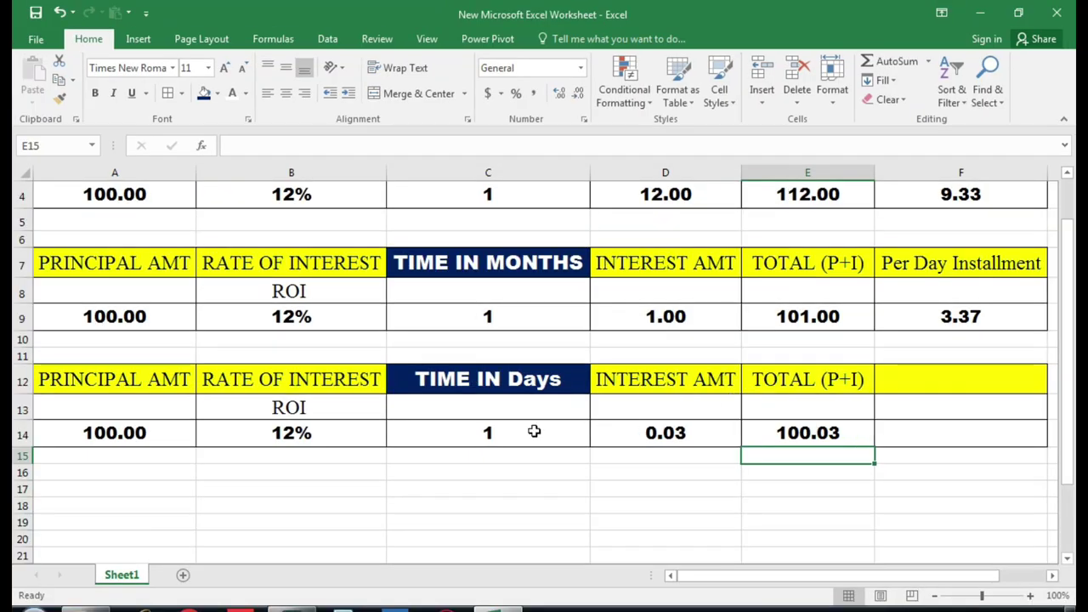
{"action": "left_click", "coordinate": [503, 435]}
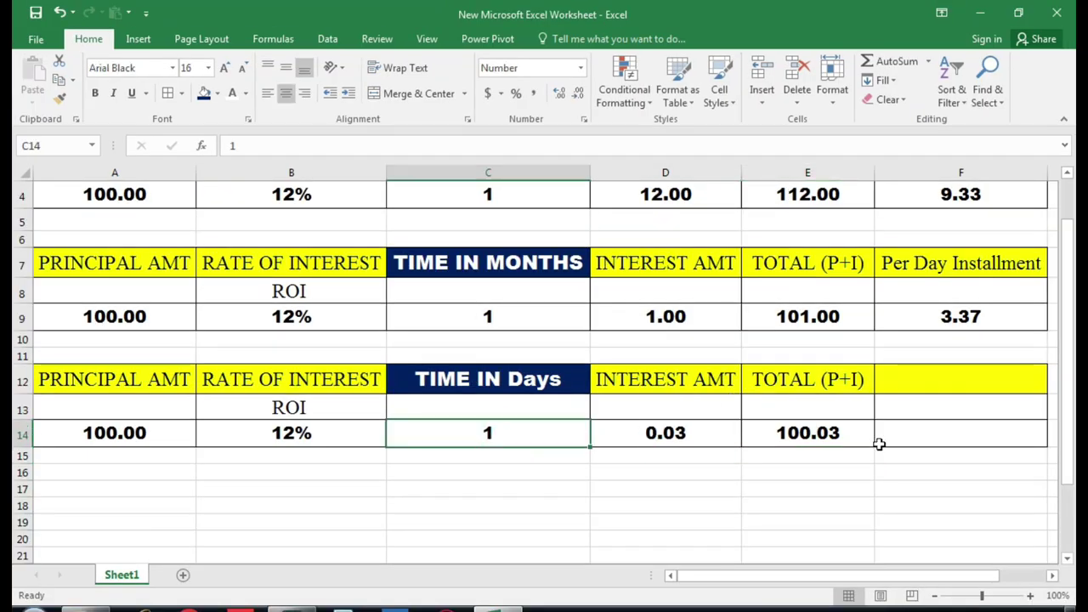
Step: Change the days in C14 to 30 so interest and total recalculate
{"action": "type", "text": "30"}
{"action": "key", "text": "Return"}
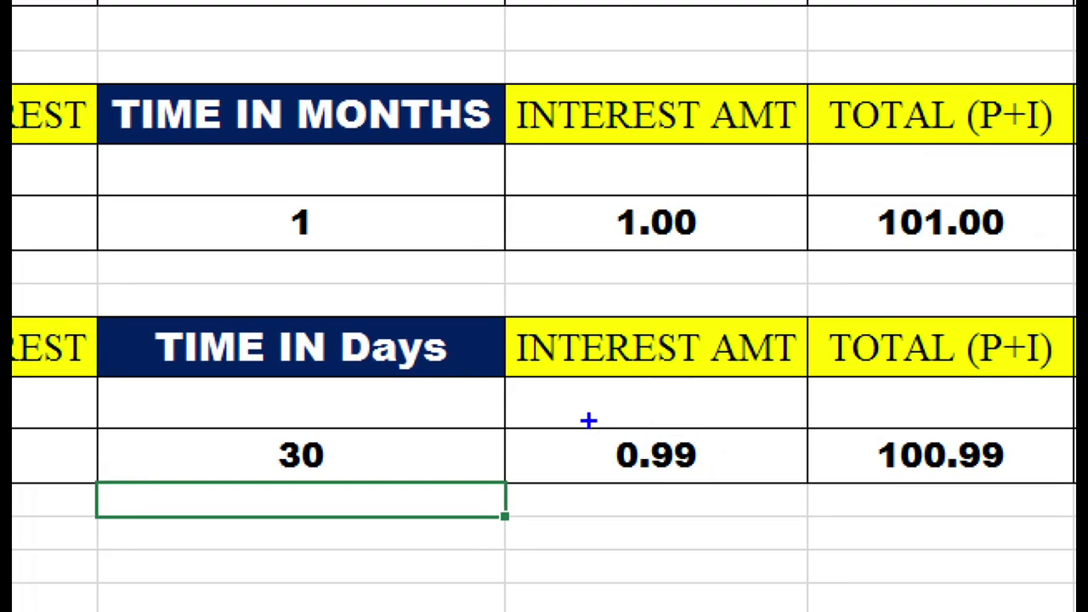
{"action": "left_click_drag", "start_coordinate": [587, 420], "coordinate": [710, 495]}
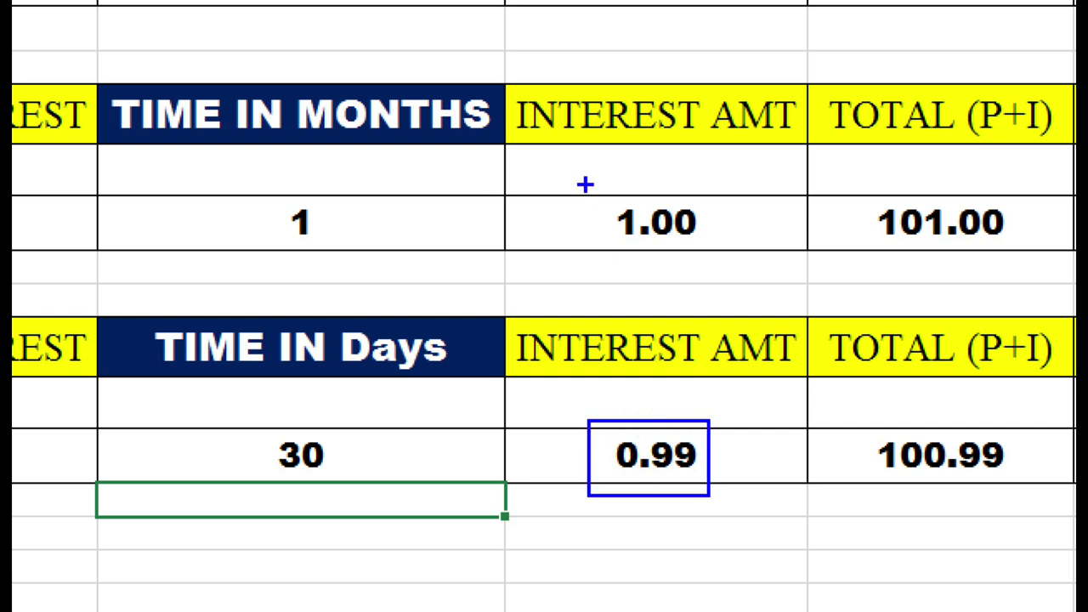
{"action": "left_click_drag", "start_coordinate": [579, 182], "coordinate": [722, 266]}
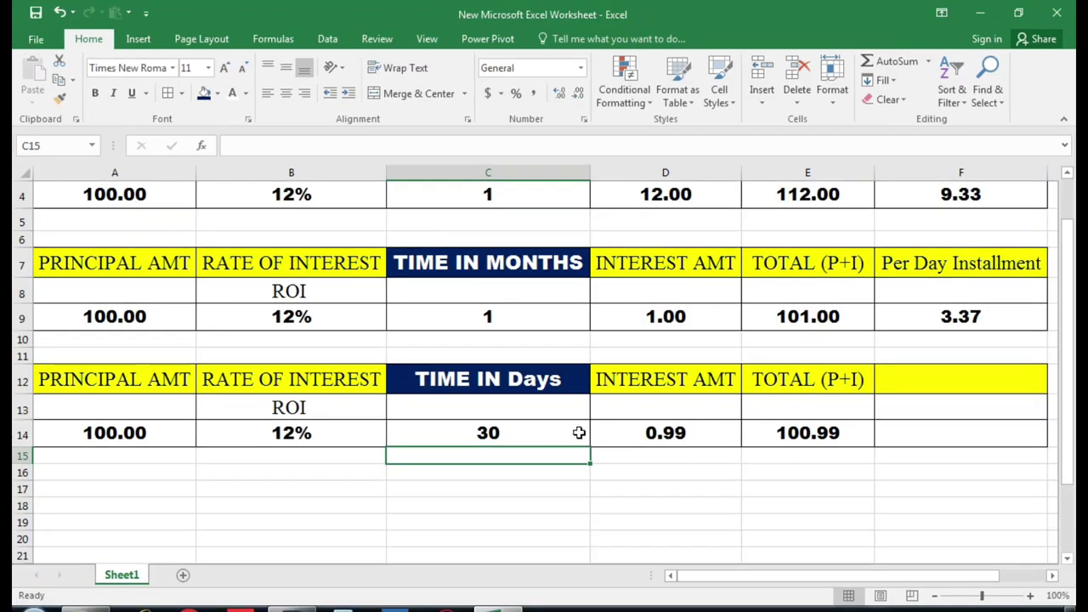
Step: Change the days to 33, giving interest 1.08 and total 101.08
{"action": "left_click", "coordinate": [547, 429]}
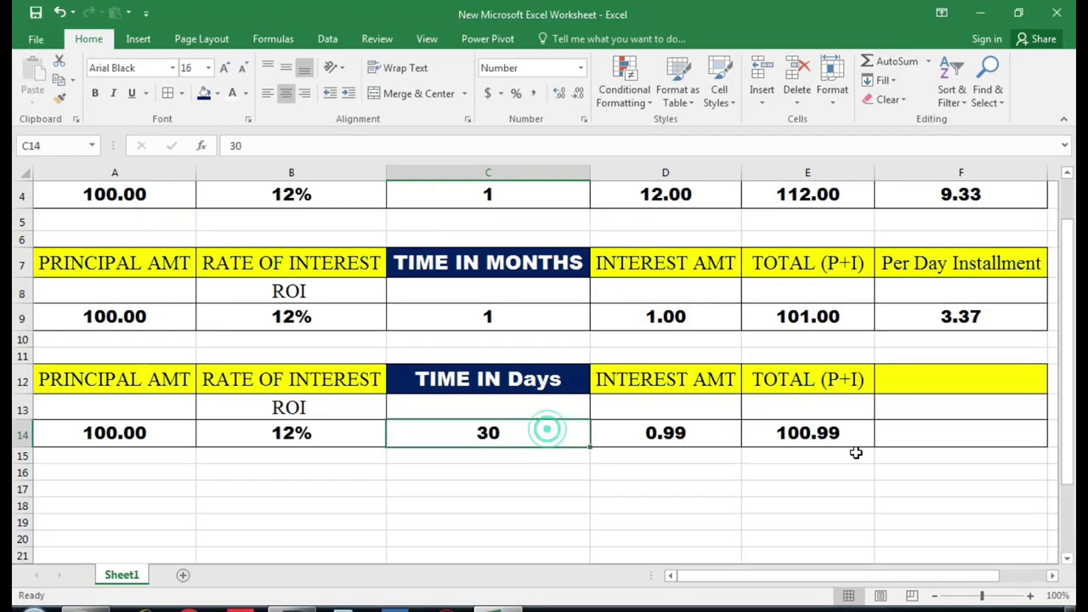
{"action": "type", "text": "33"}
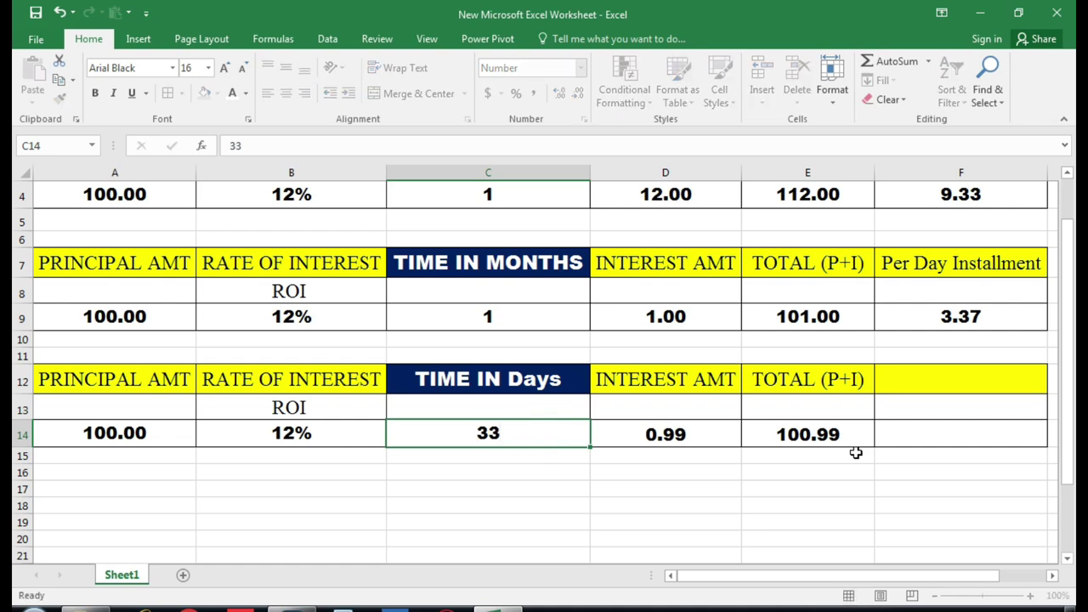
{"action": "key", "text": "Return"}
{"action": "key", "text": "Up"}
{"action": "key", "text": "Right"}
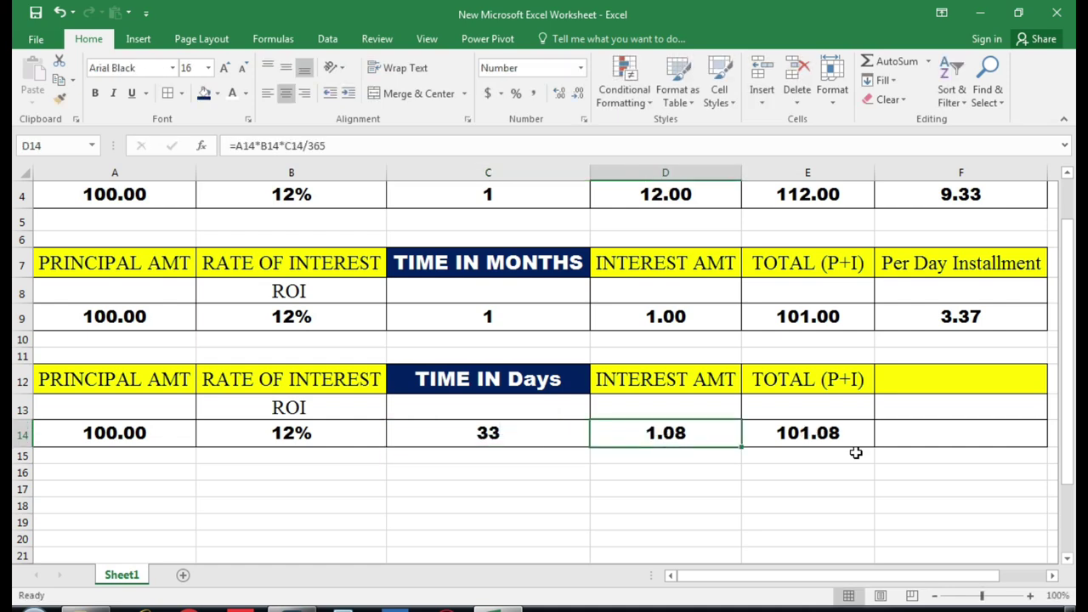
{"action": "key", "text": "Left"}
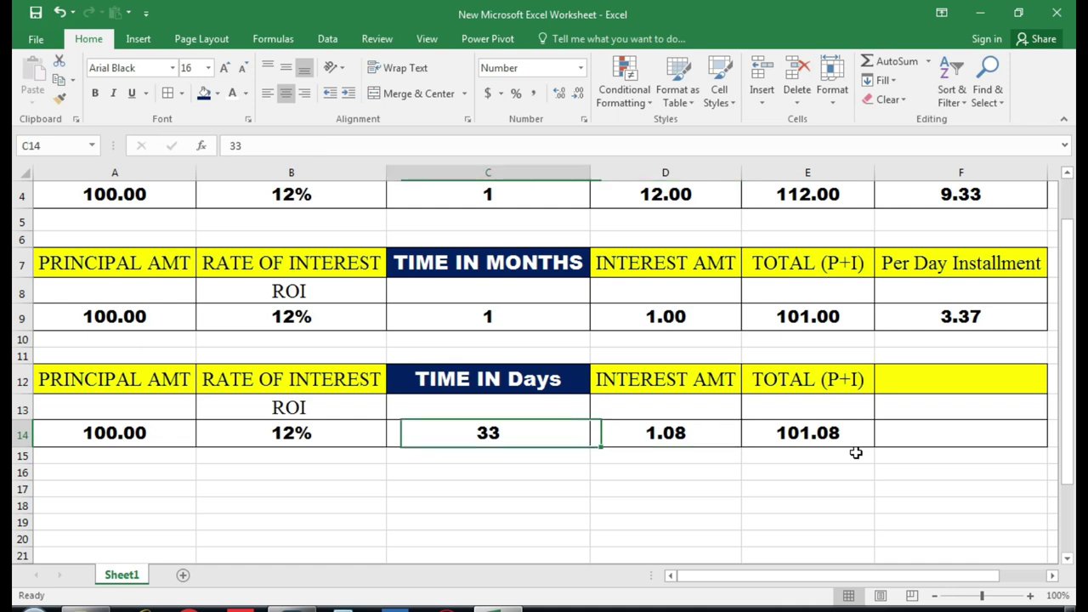
{"action": "key", "text": "Up"}
{"action": "key", "text": "Up"}
{"action": "key", "text": "Up"}
{"action": "key", "text": "Up"}
{"action": "key", "text": "Up"}
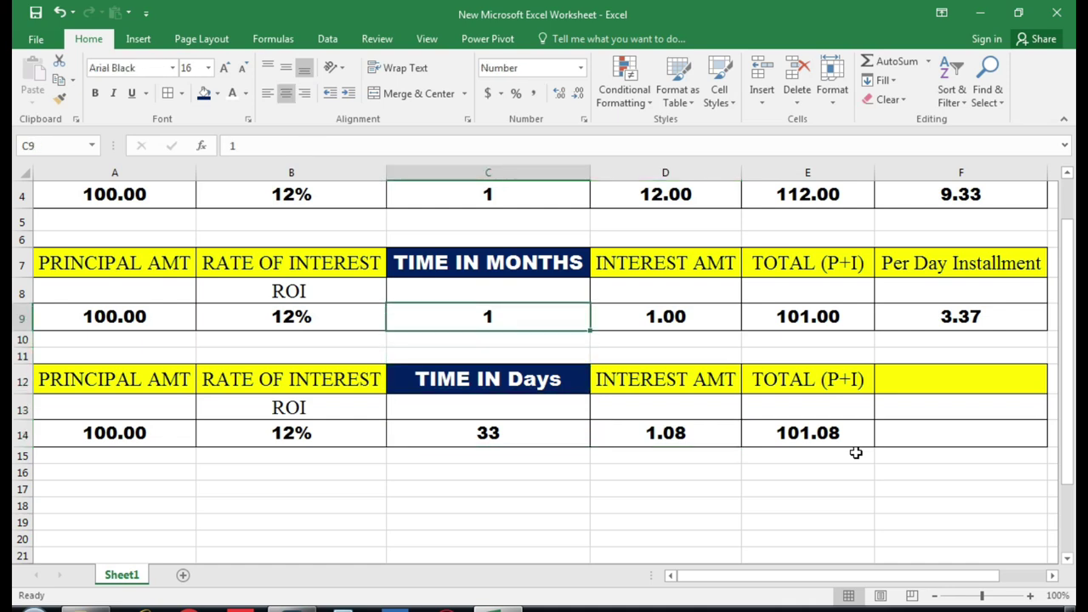
Step: Set the months value in C9 to 12 and review the installment formulas in F4 and F9
{"action": "type", "text": "12"}
{"action": "key", "text": "Return"}
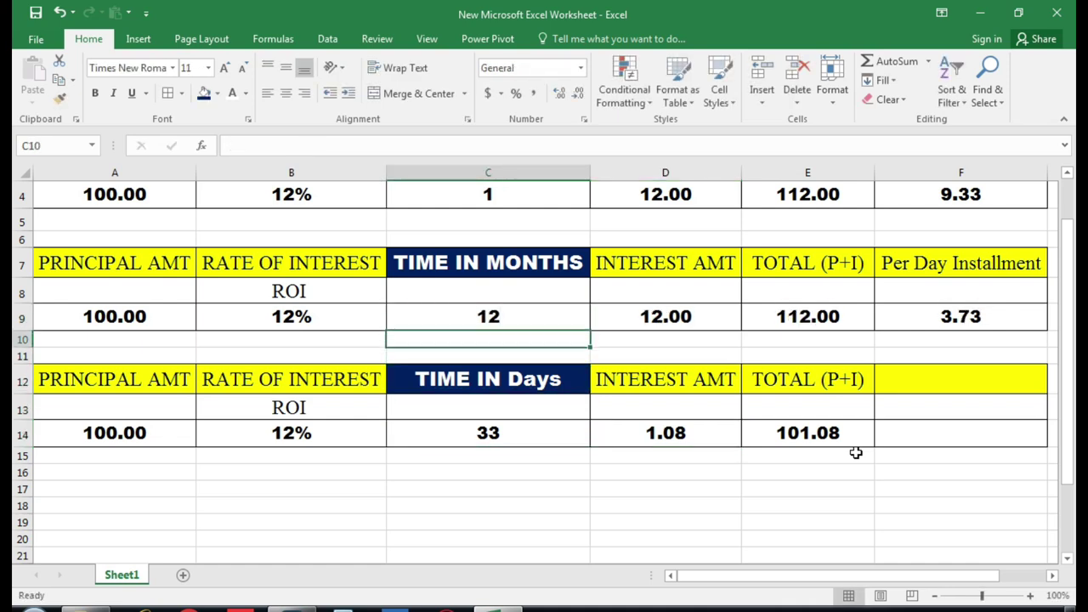
{"action": "scroll", "coordinate": [669, 387], "scroll_direction": "up", "scroll_amount": 1}
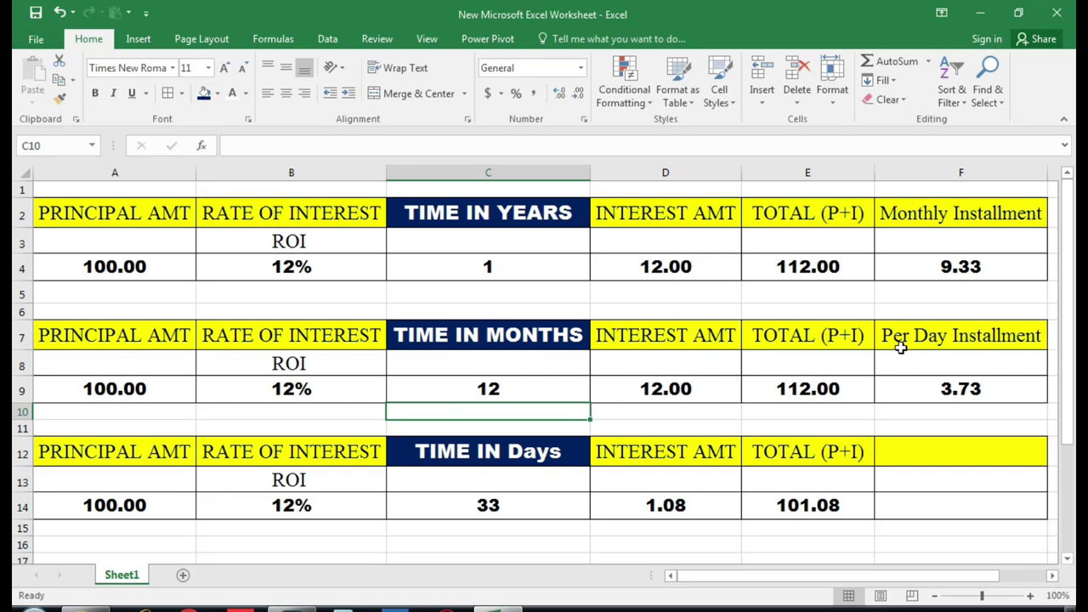
{"action": "left_click", "coordinate": [937, 270]}
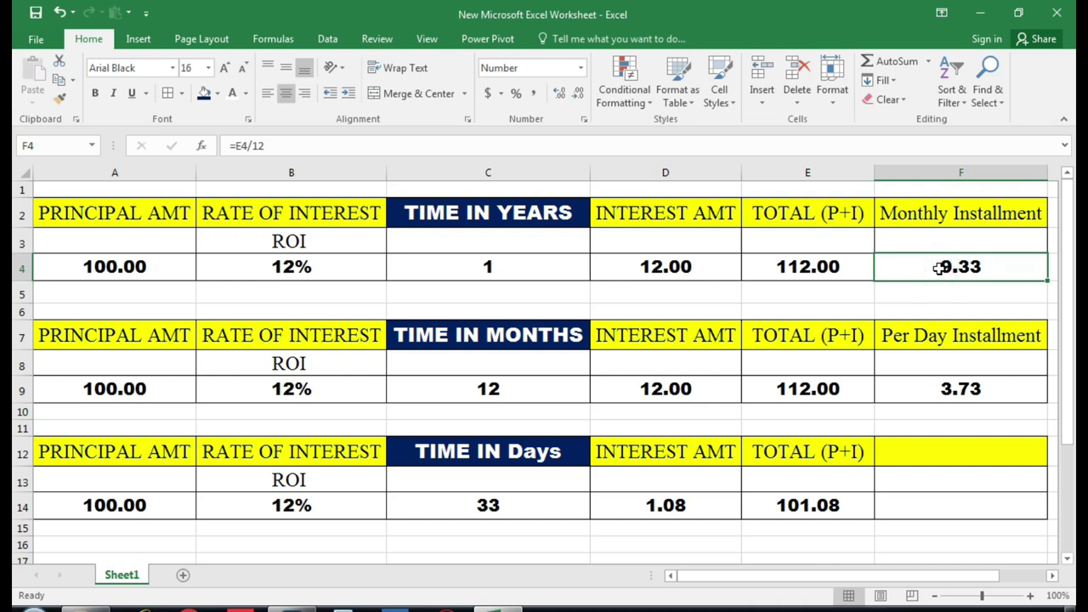
{"action": "left_click", "coordinate": [961, 388]}
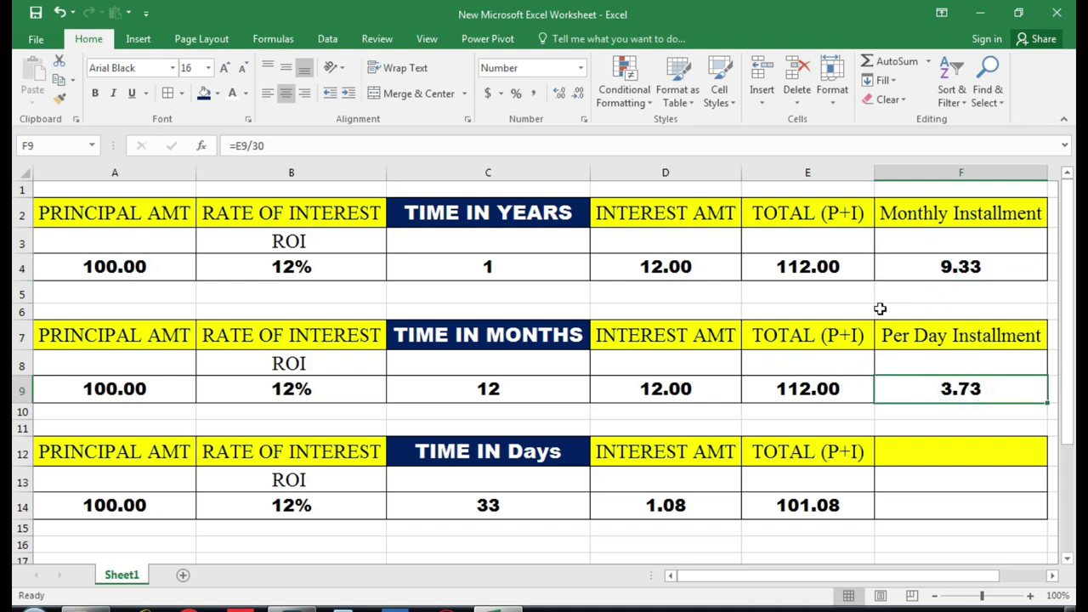
Step: Change the months in C9 to 10 and inspect the D9 interest and E9 total formulas
{"action": "left_click", "coordinate": [534, 387]}
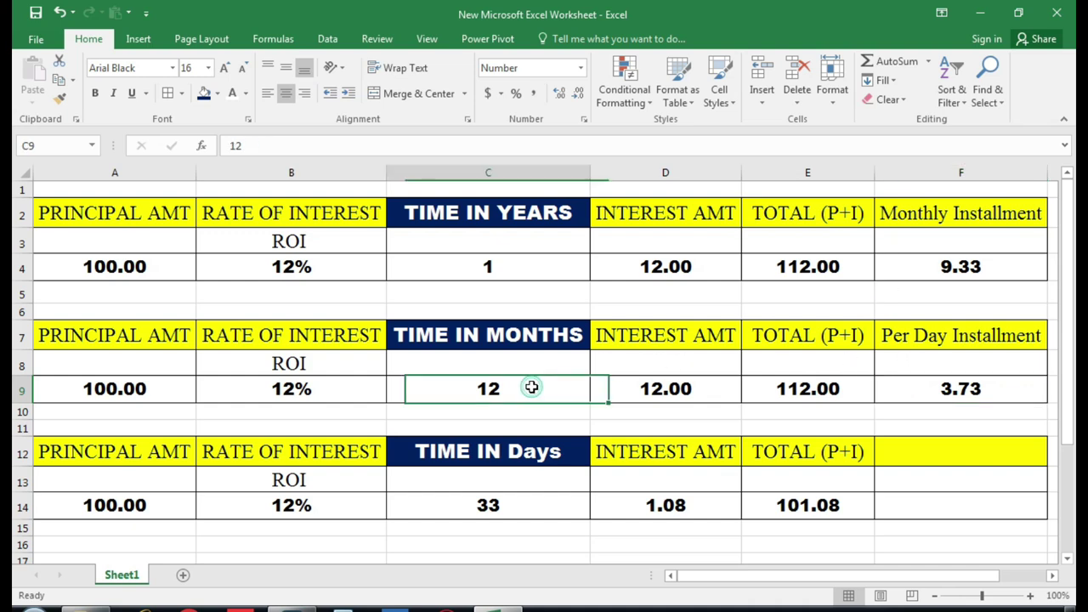
{"action": "type", "text": "10"}
{"action": "key", "text": "Return"}
{"action": "left_click", "coordinate": [701, 380]}
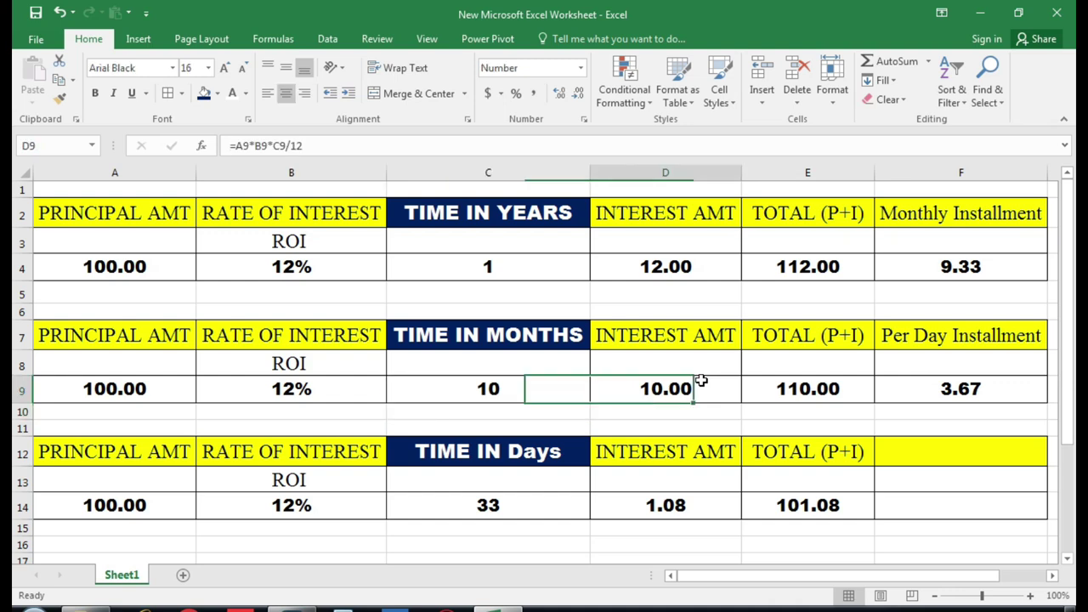
{"action": "key", "text": "Right"}
{"action": "key", "text": "Right"}
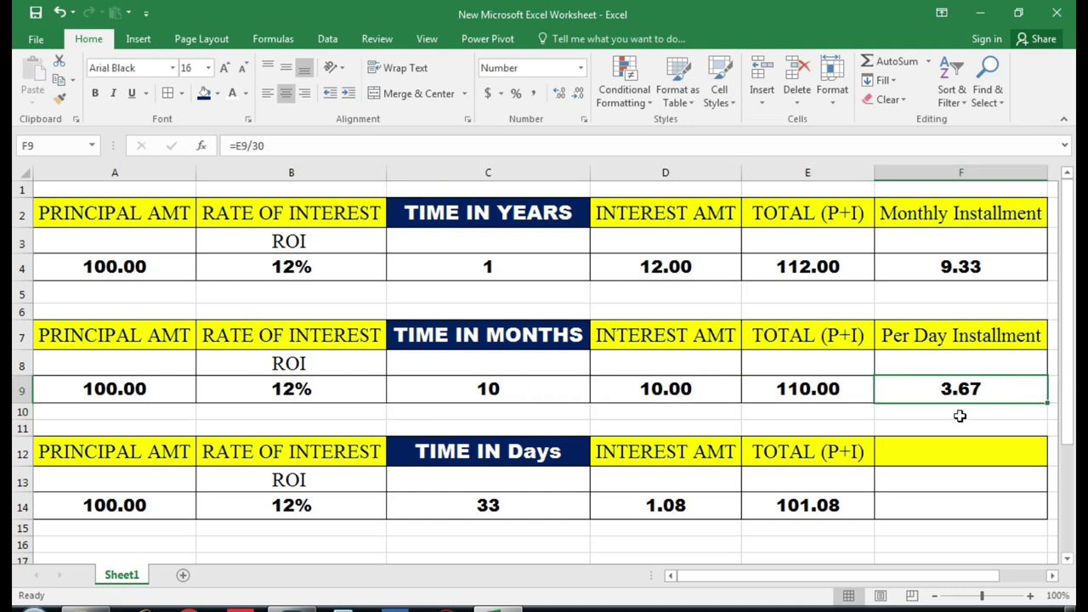
Step: Confirm F9 keeps =E9/30, showing 3.67 against the 110.00 total
{"action": "double_click", "coordinate": [1011, 398]}
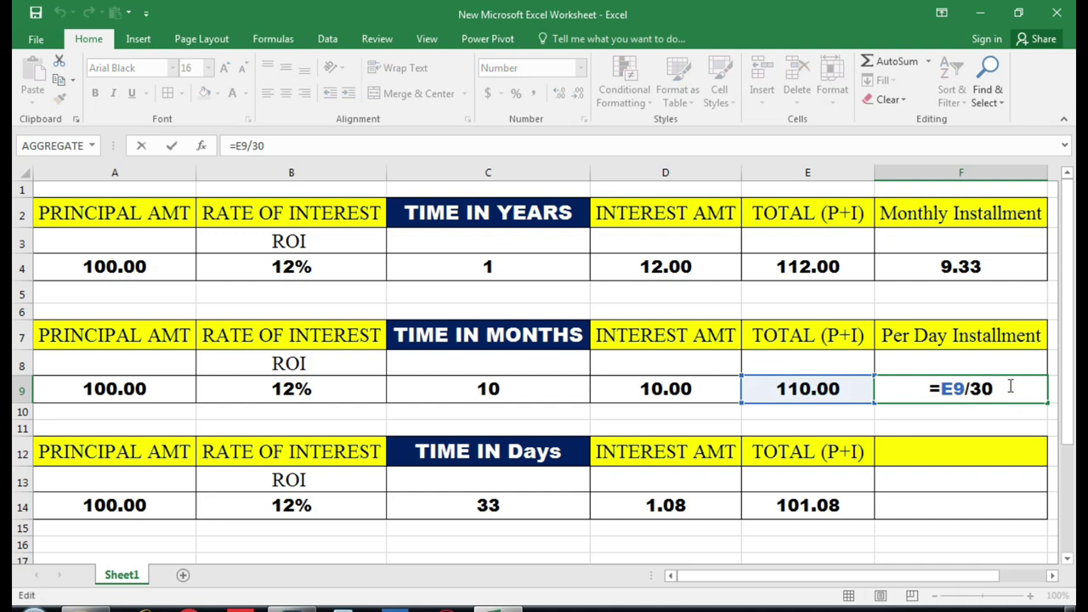
{"action": "key", "text": "ctrl+Return"}
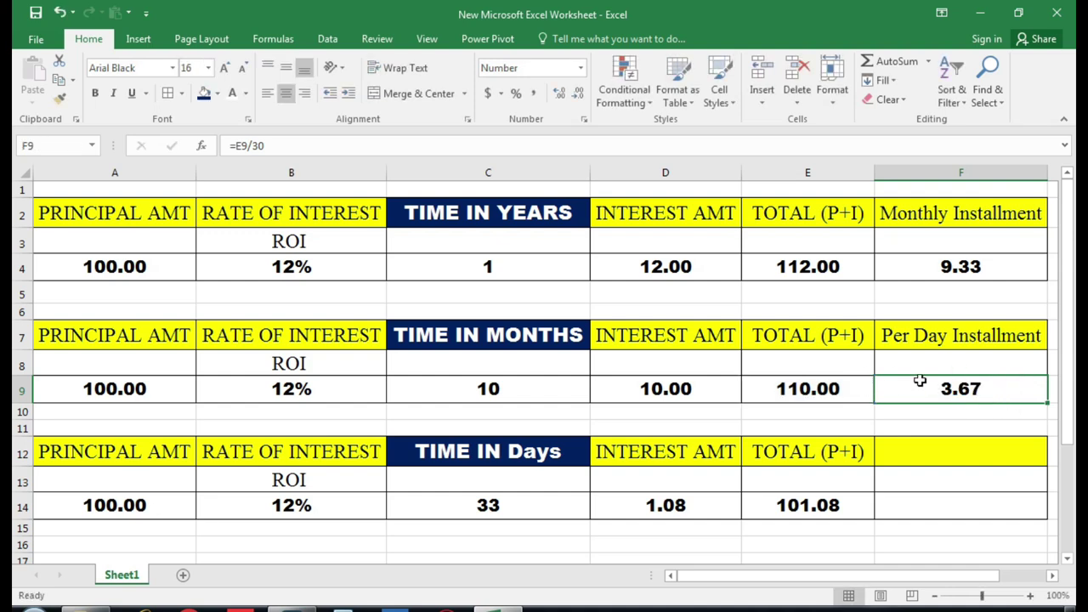
{"action": "left_click", "coordinate": [555, 392]}
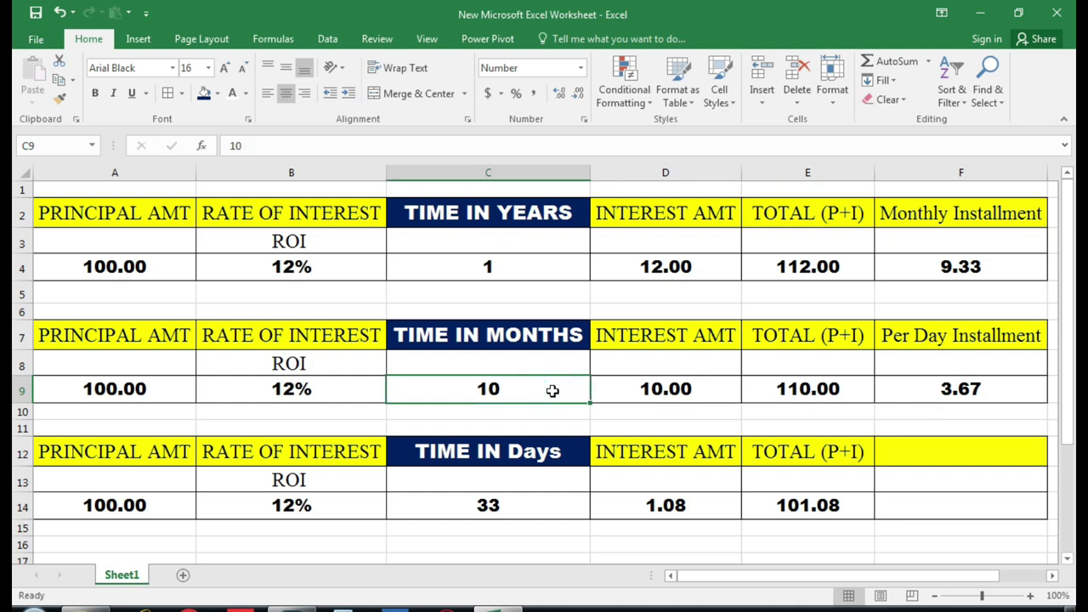
{"action": "left_click", "coordinate": [807, 389]}
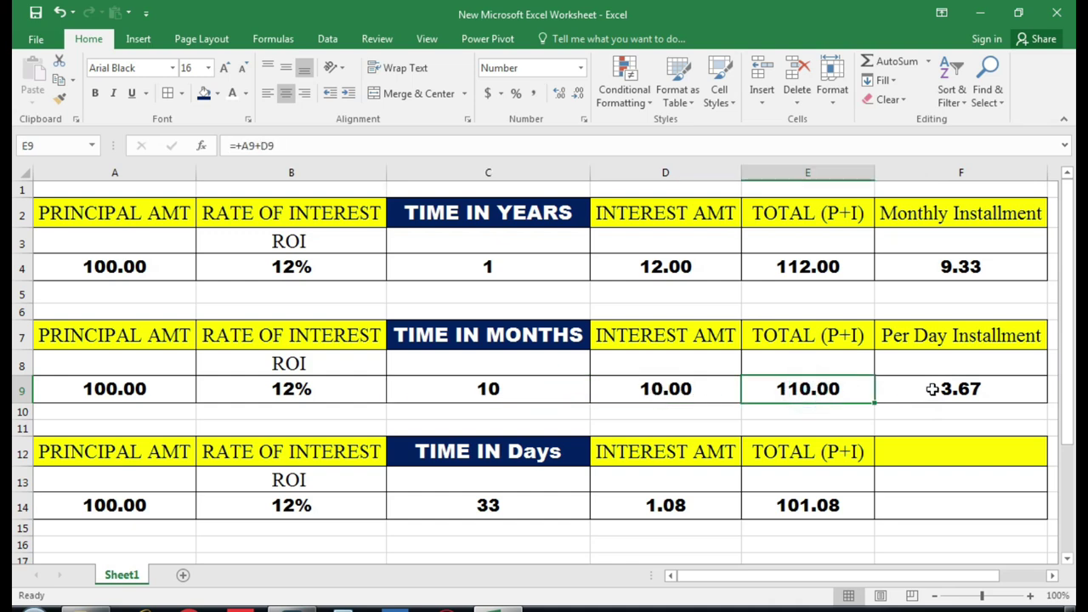
{"action": "left_click", "coordinate": [923, 388]}
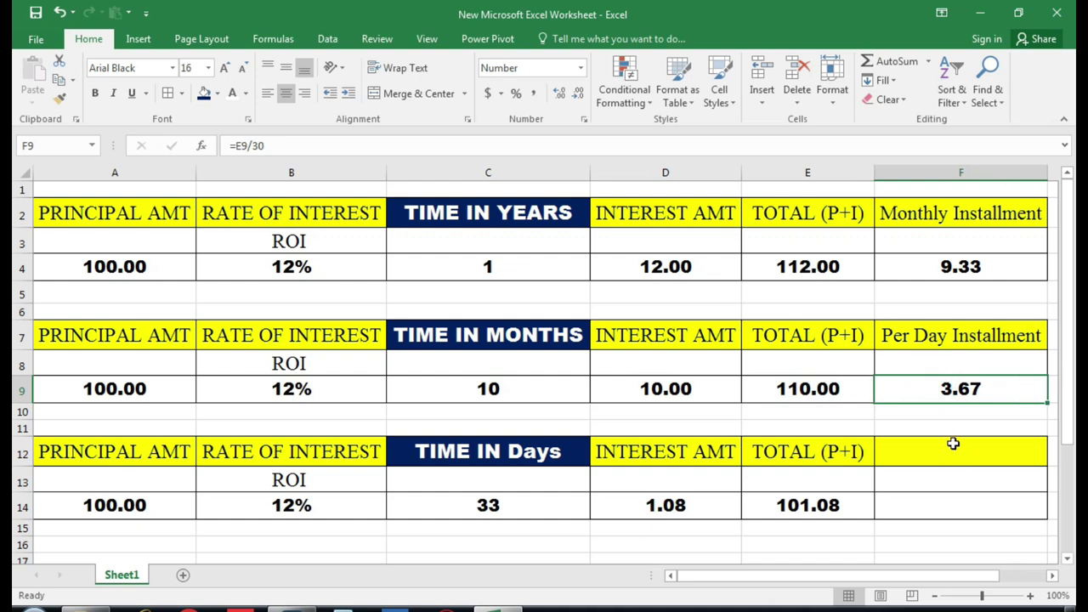
{"action": "left_click", "coordinate": [935, 414]}
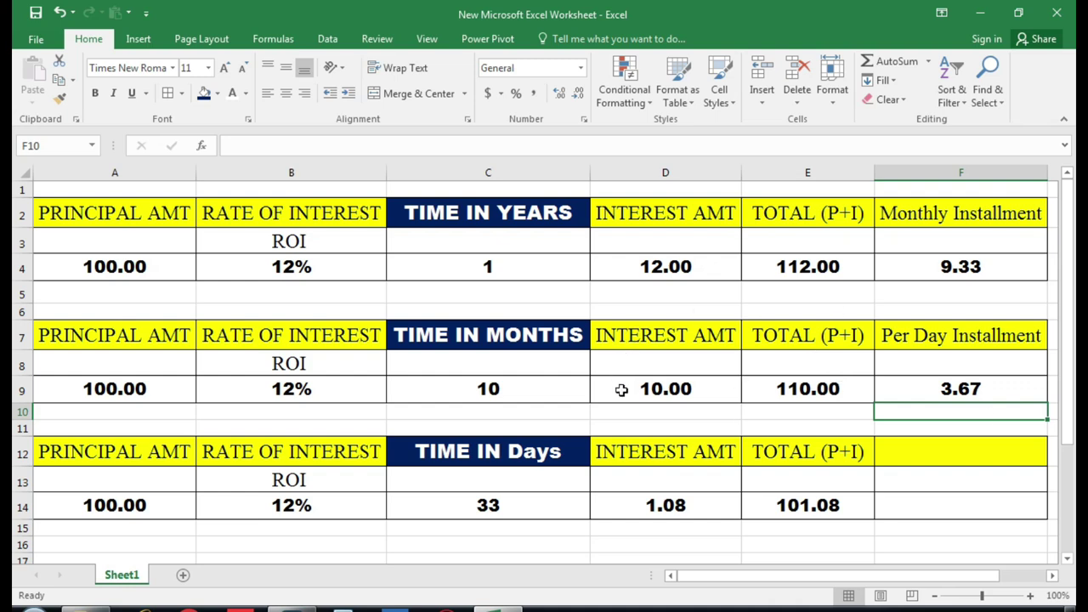
{"action": "left_click", "coordinate": [553, 343]}
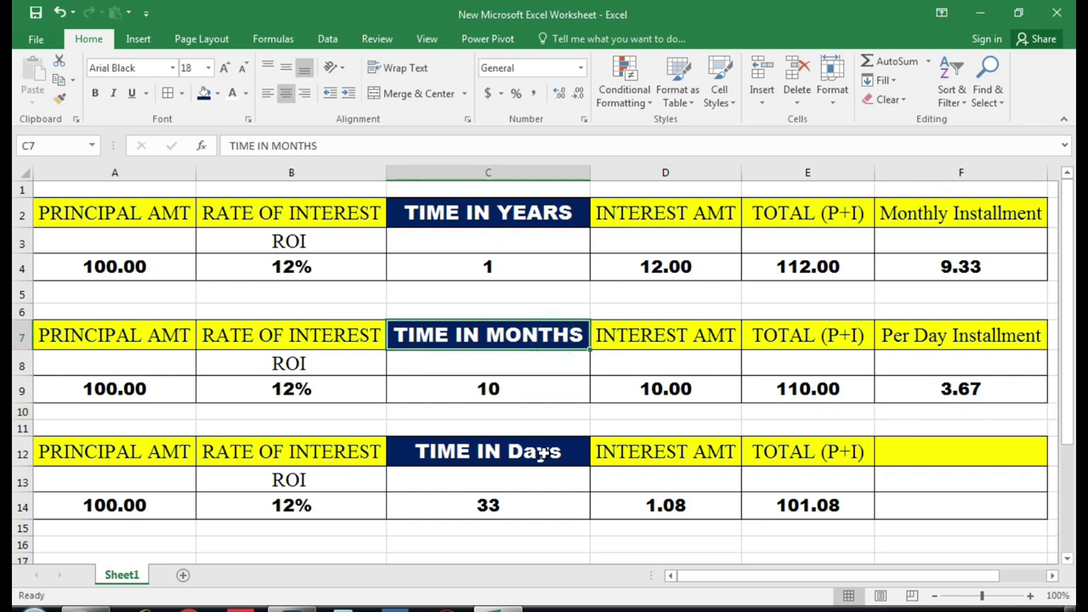
{"action": "left_click", "coordinate": [541, 455]}
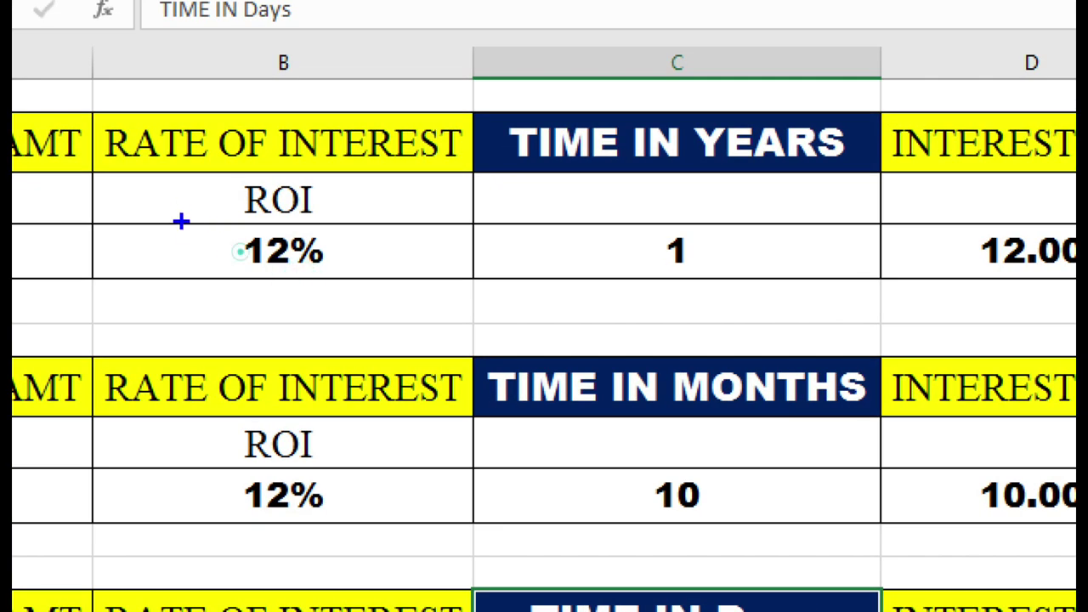
{"action": "mouse_move", "coordinate": [239, 254]}
{"action": "left_mouse_down"}
{"action": "mouse_move", "coordinate": [308, 279]}
{"action": "mouse_move", "coordinate": [387, 287]}
{"action": "left_mouse_up"}
{"action": "left_click_drag", "start_coordinate": [323, 240], "coordinate": [386, 234]}
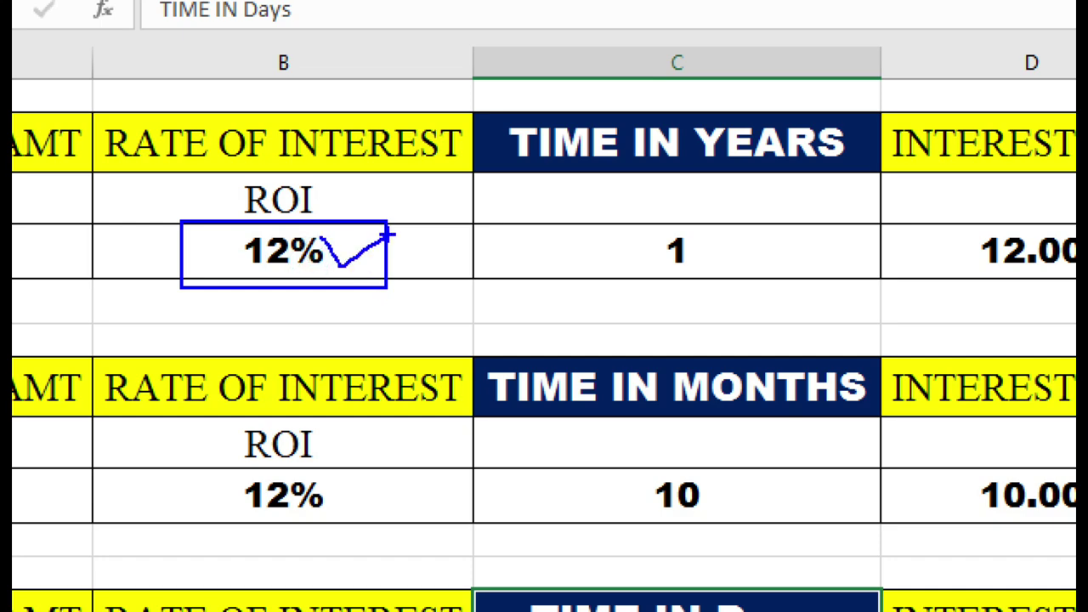
{"action": "key", "text": "Escape"}
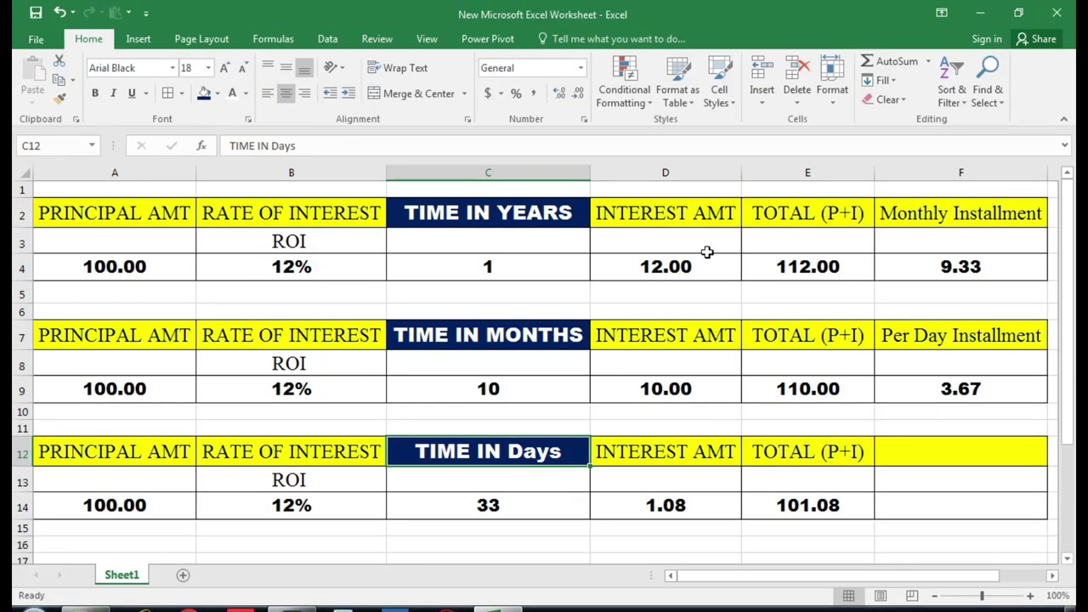
{"action": "left_click", "coordinate": [690, 266]}
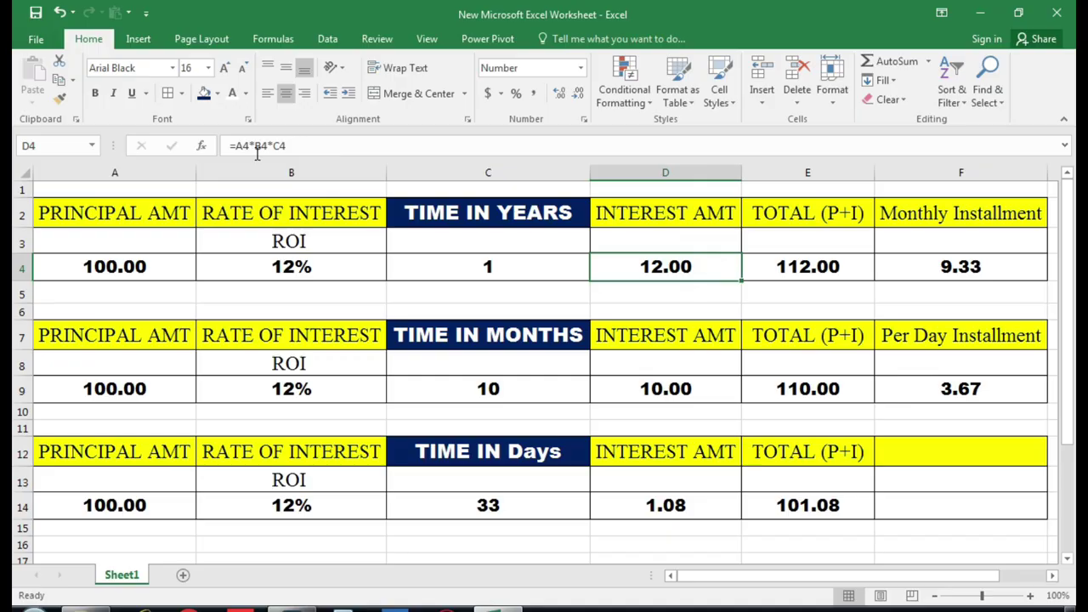
{"action": "key", "text": "ctrl+1"}
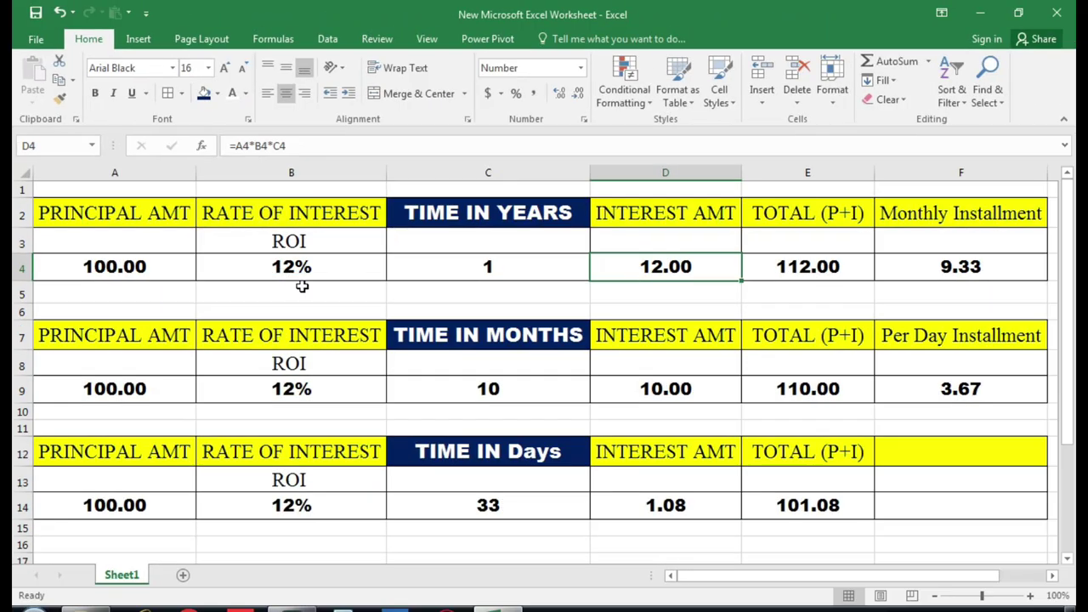
Step: Format B4 as Number and re-enter the rate as 12
{"action": "left_click", "coordinate": [303, 289]}
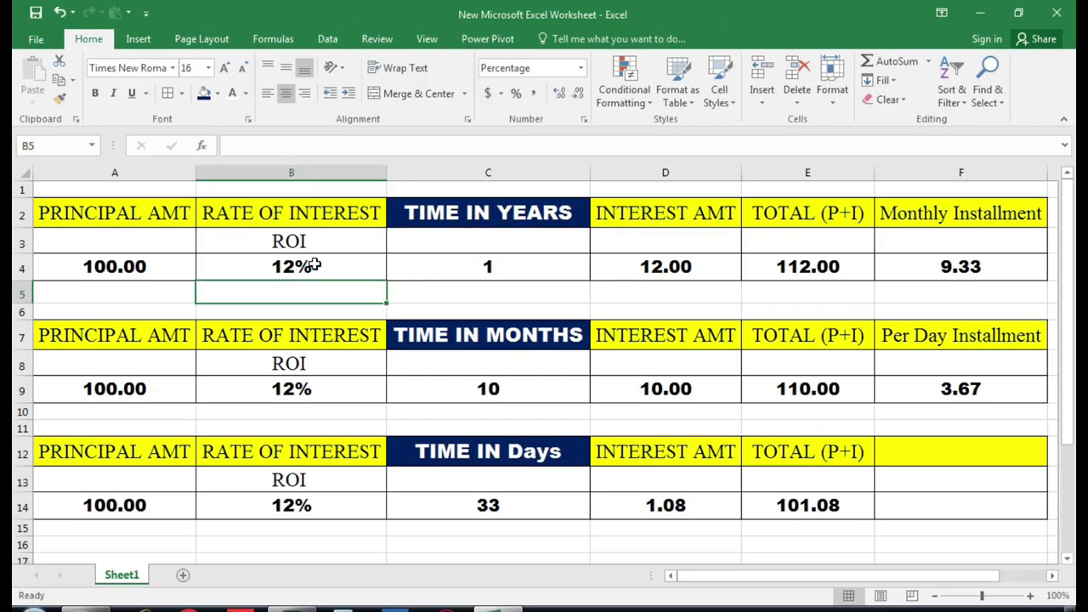
{"action": "left_click", "coordinate": [313, 265]}
{"action": "left_click", "coordinate": [581, 68]}
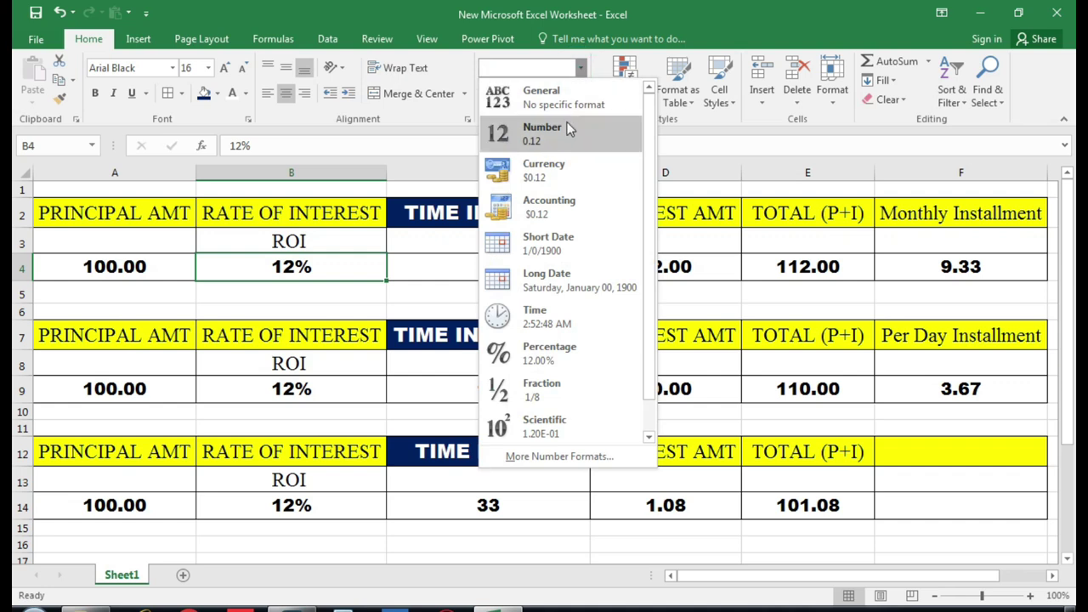
{"action": "left_click", "coordinate": [569, 127]}
{"action": "left_click", "coordinate": [355, 271]}
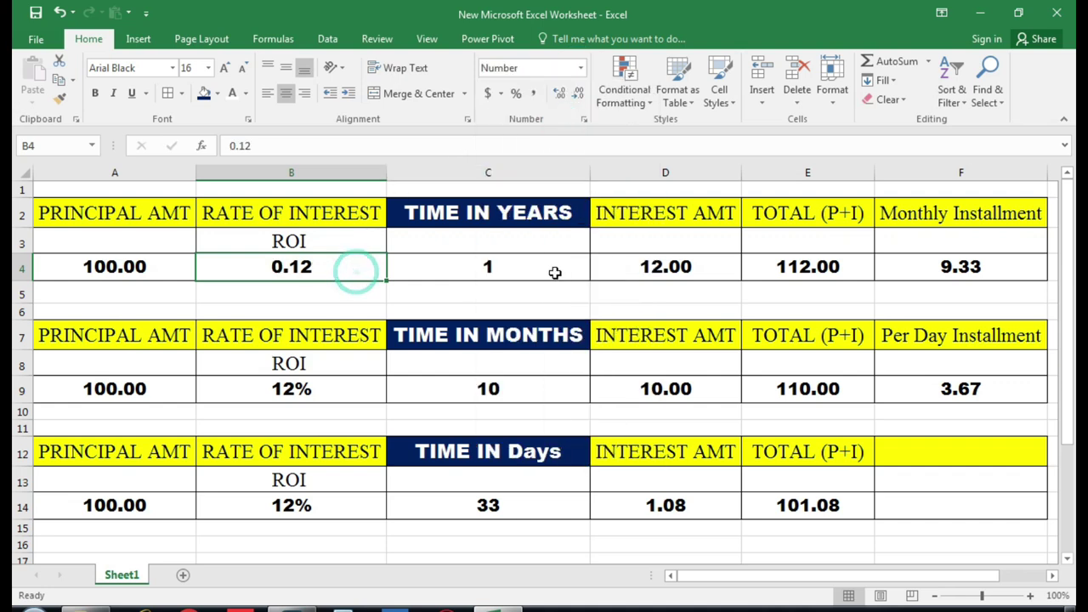
{"action": "type", "text": "12"}
{"action": "key", "text": "Return"}
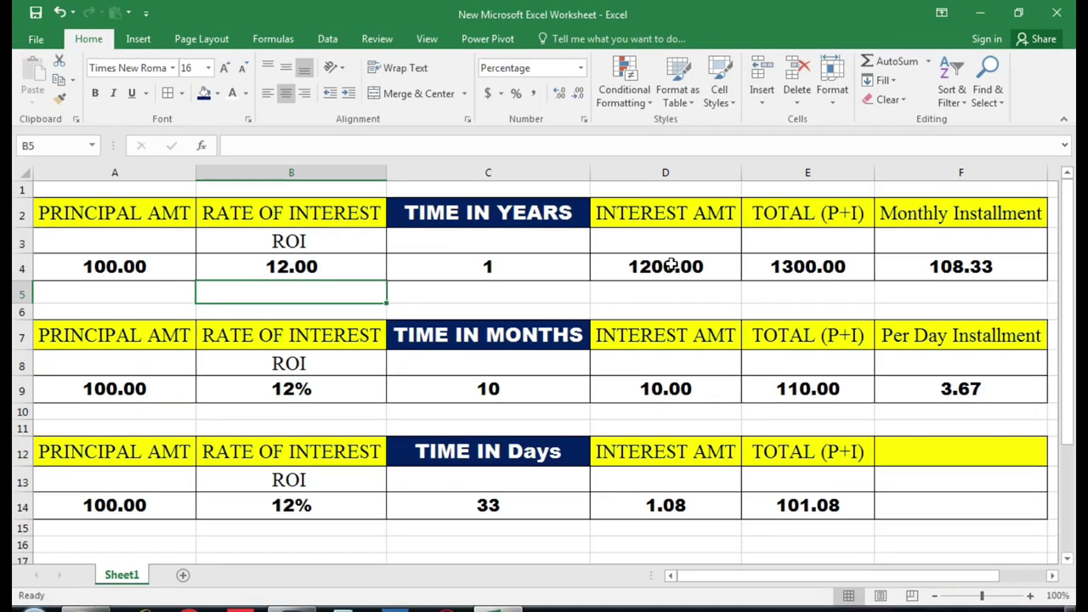
Step: Append /100 to D4's formula so it reads =A4*B4*C4/100
{"action": "left_click", "coordinate": [670, 266]}
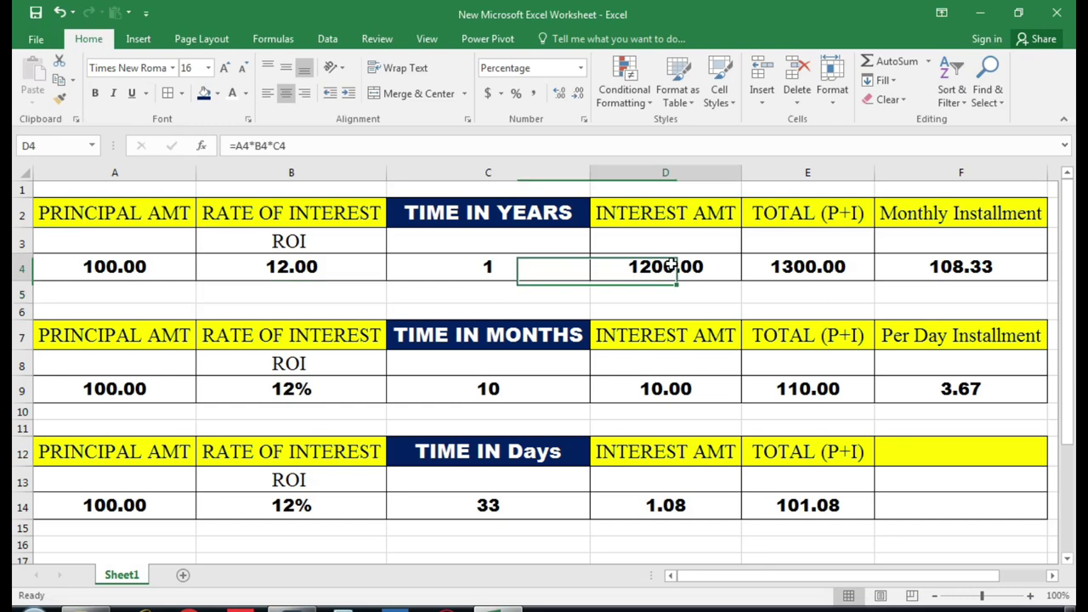
{"action": "double_click", "coordinate": [671, 266]}
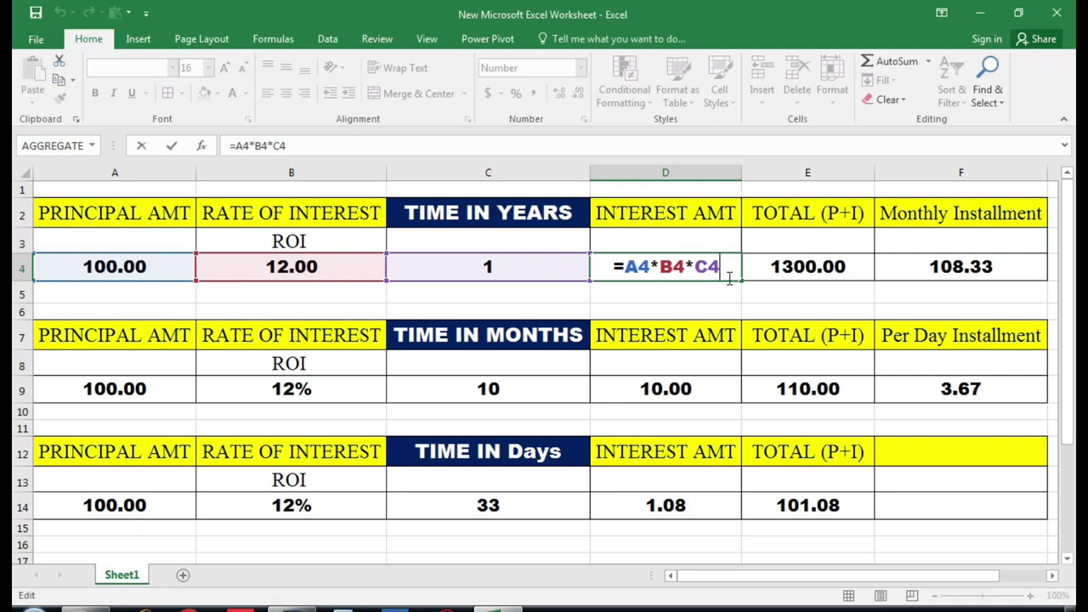
{"action": "type", "text": "/10"}
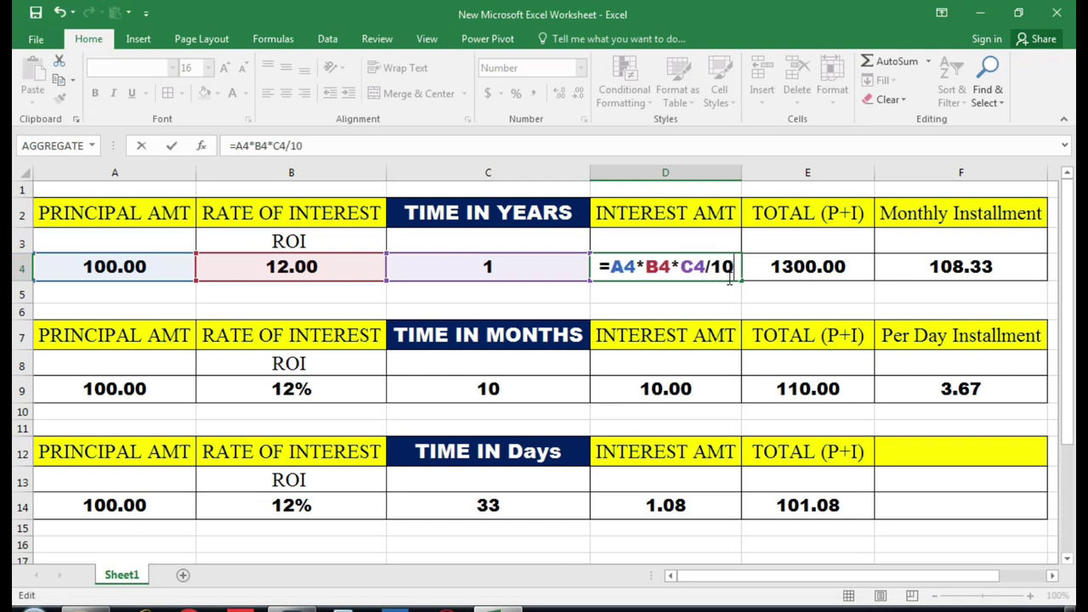
{"action": "type", "text": "0"}
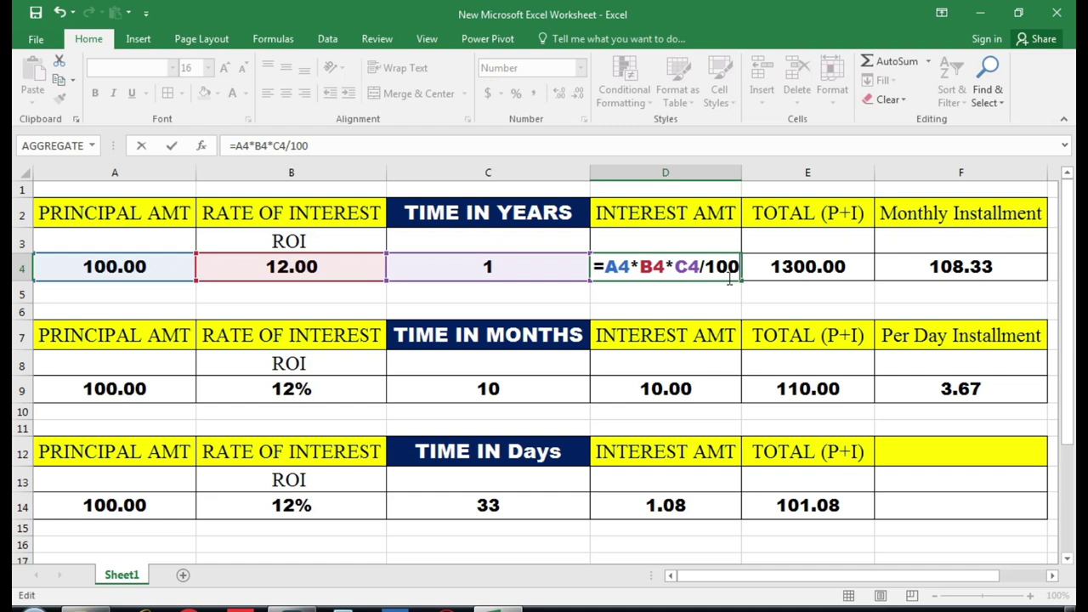
{"action": "key", "text": "Return"}
Step: Apply Percent Style to B4 and re-enter the rate as 12%
{"action": "left_click", "coordinate": [714, 262]}
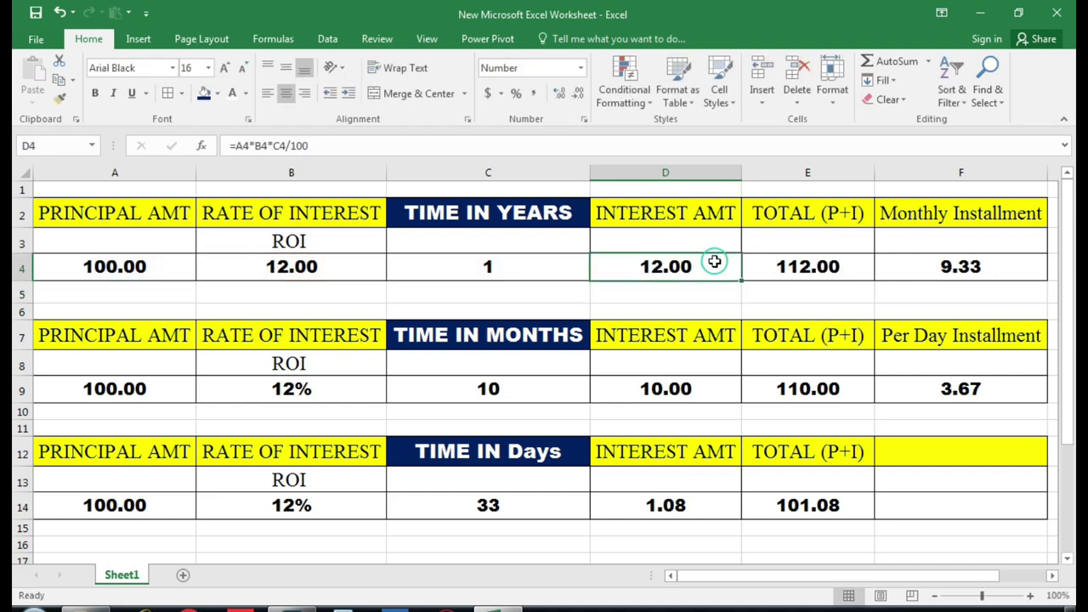
{"action": "left_click", "coordinate": [371, 261]}
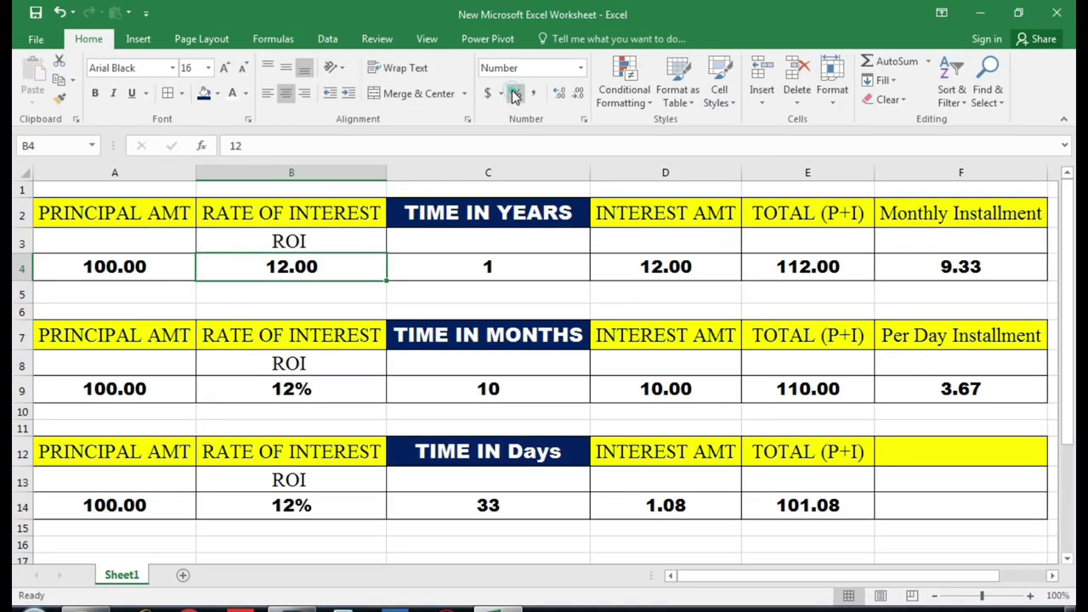
{"action": "left_click", "coordinate": [515, 94]}
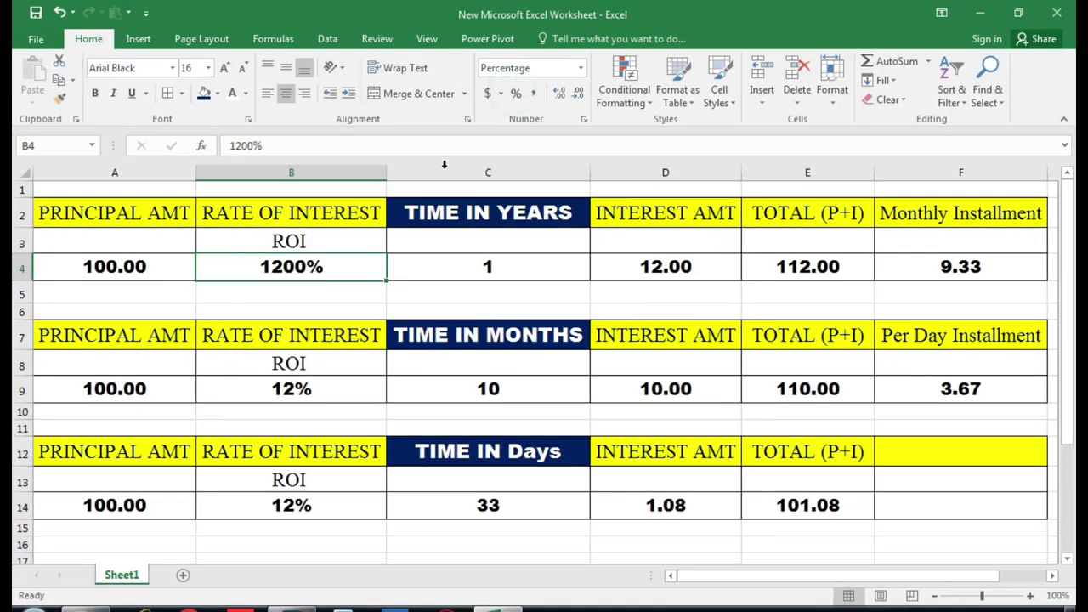
{"action": "type", "text": "12"}
{"action": "key", "text": "Return"}
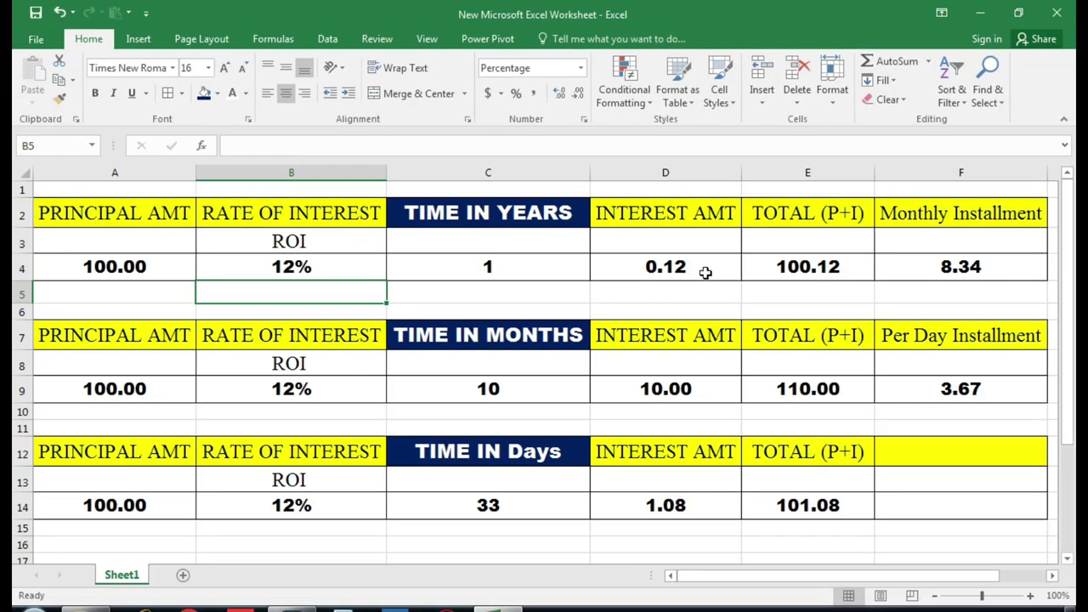
Step: Remove the /100 from D4 so the formula is back to =A4*B4*C4
{"action": "left_click", "coordinate": [702, 269]}
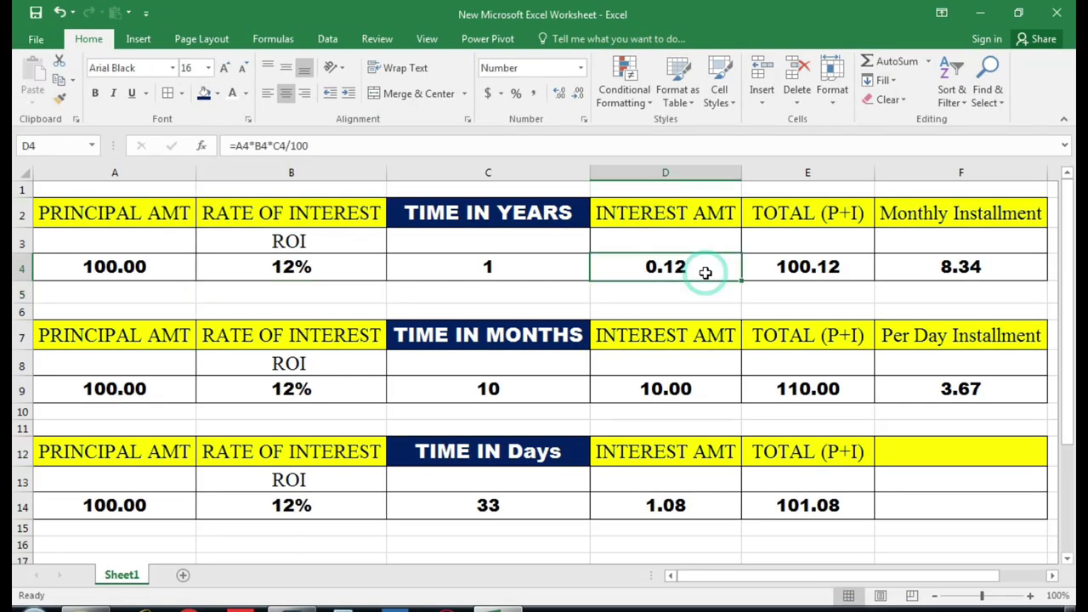
{"action": "double_click", "coordinate": [706, 268]}
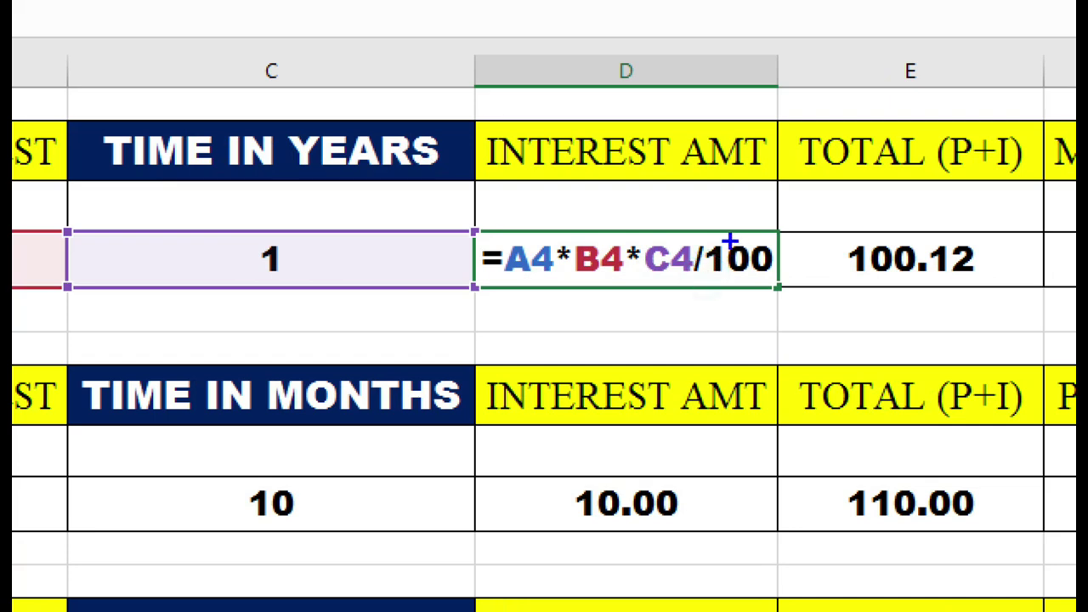
{"action": "left_click_drag", "start_coordinate": [699, 231], "coordinate": [706, 223]}
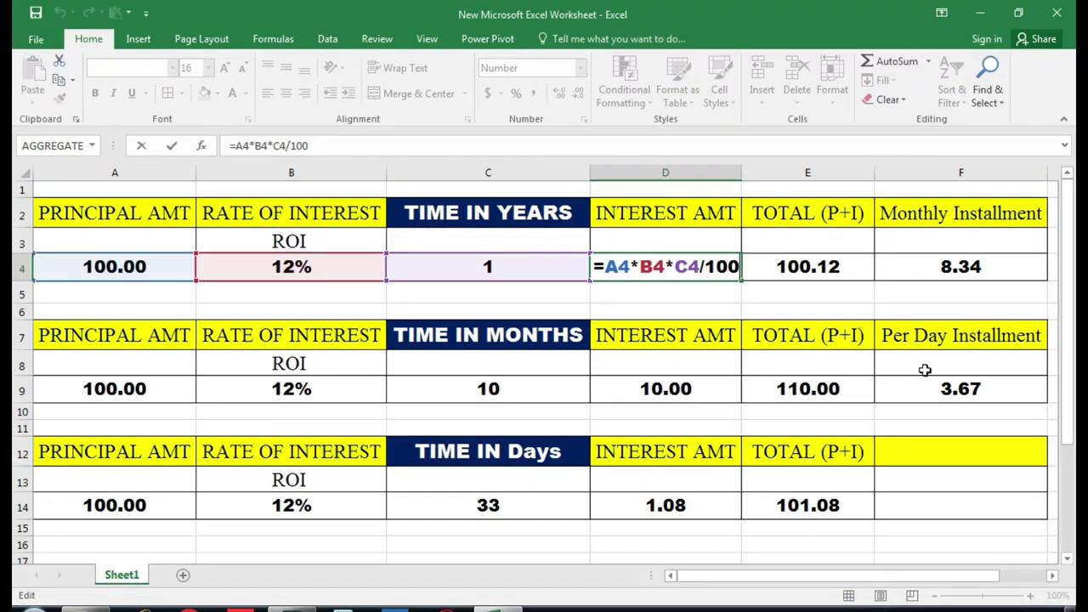
{"action": "key", "text": "BackSpace"}
{"action": "key", "text": "BackSpace"}
{"action": "key", "text": "BackSpace"}
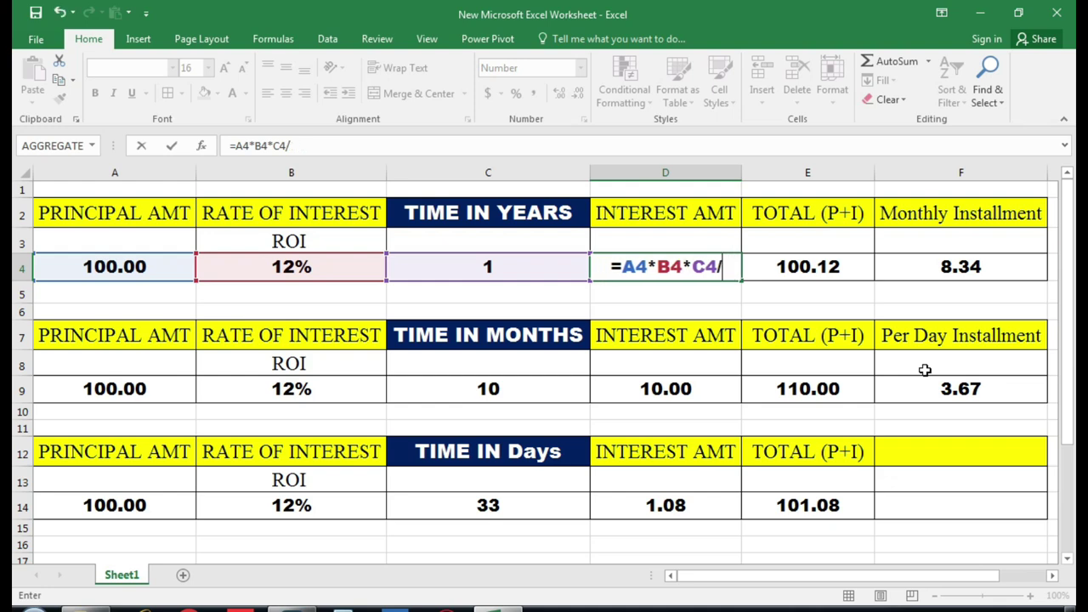
{"action": "key", "text": "BackSpace"}
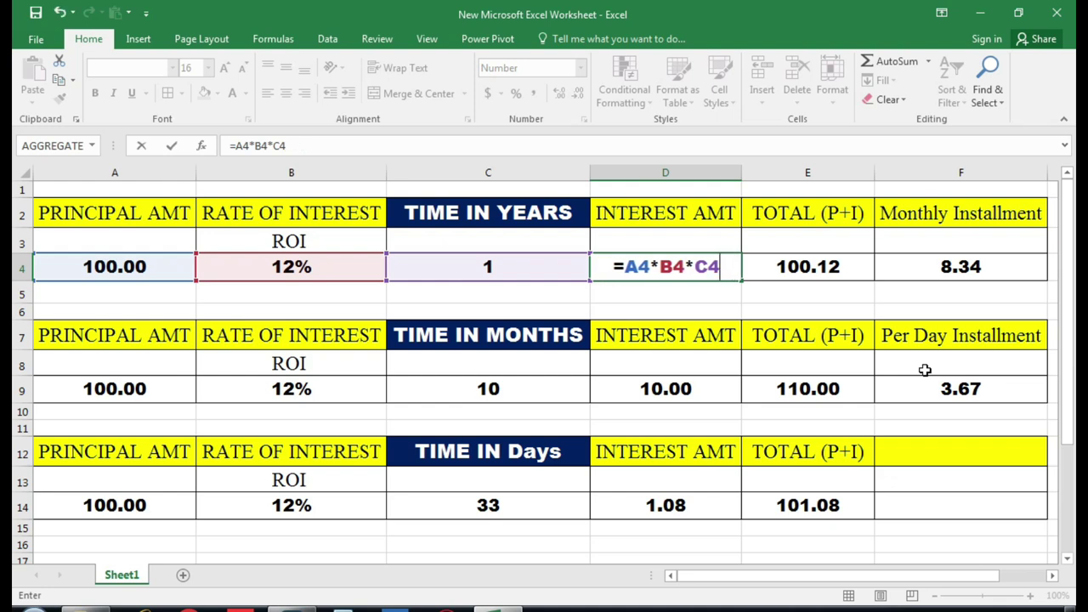
{"action": "key", "text": "Return"}
{"action": "left_click", "coordinate": [304, 272]}
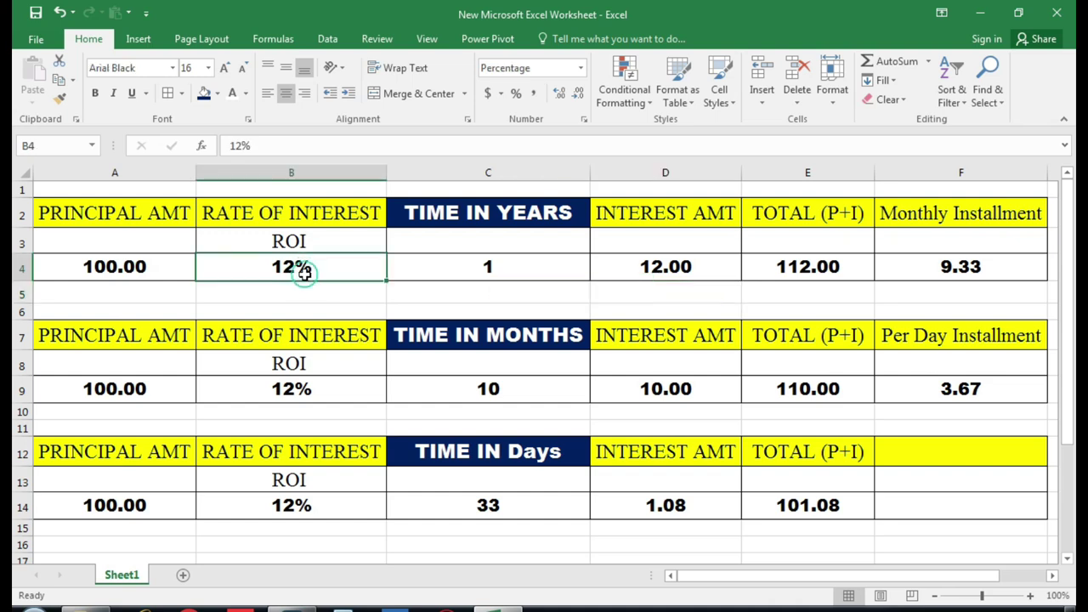